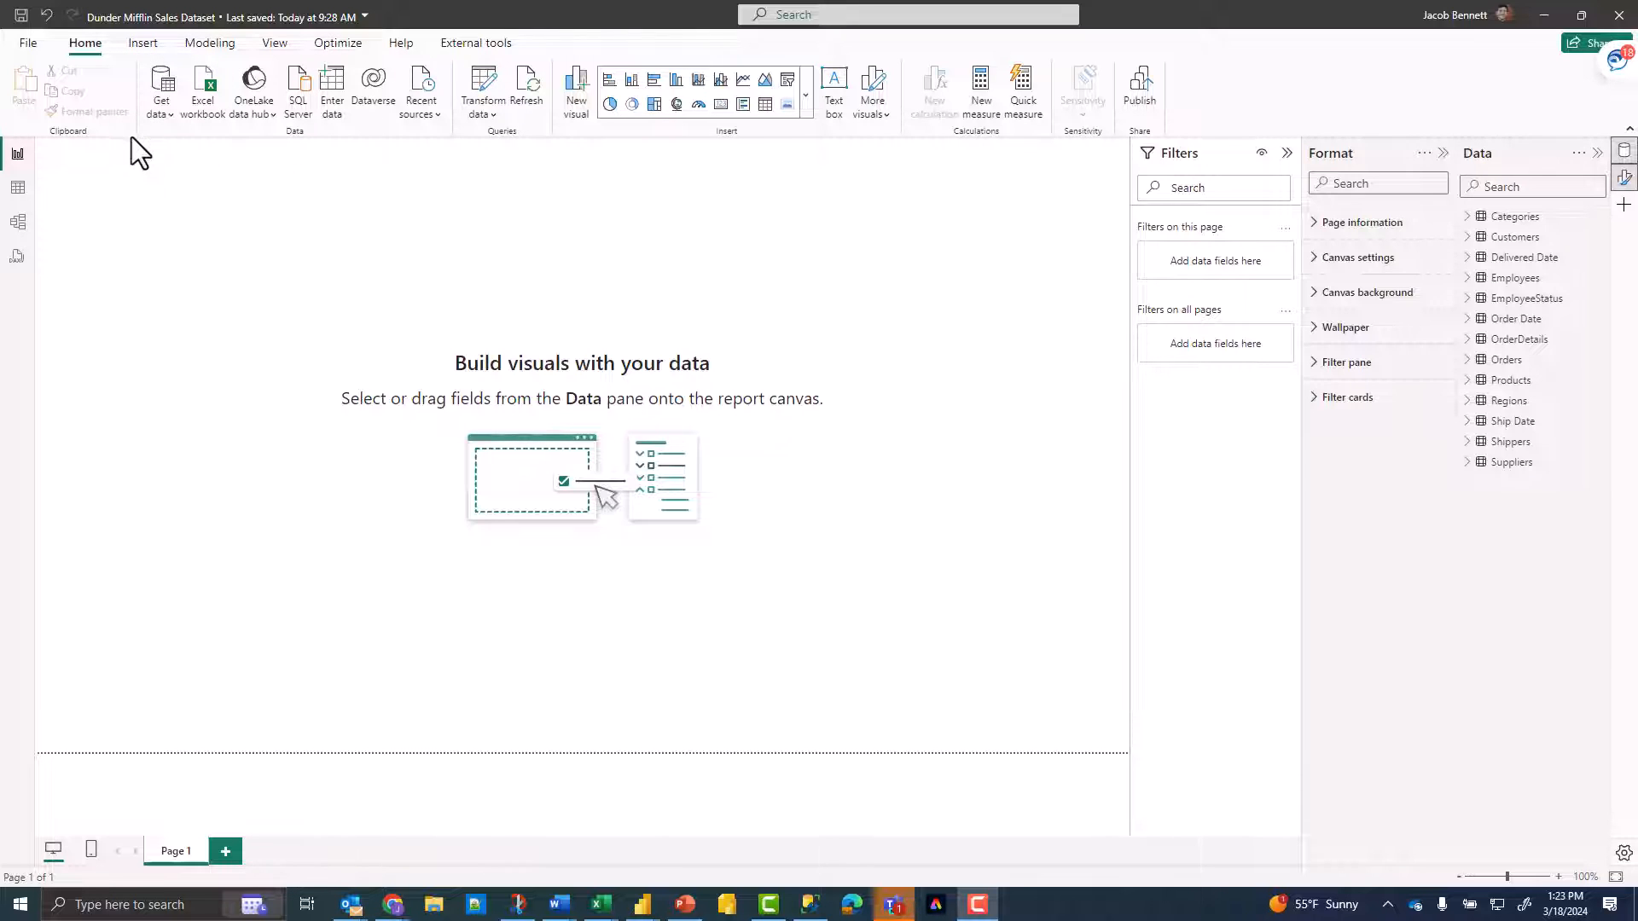
pyautogui.click(484, 83)
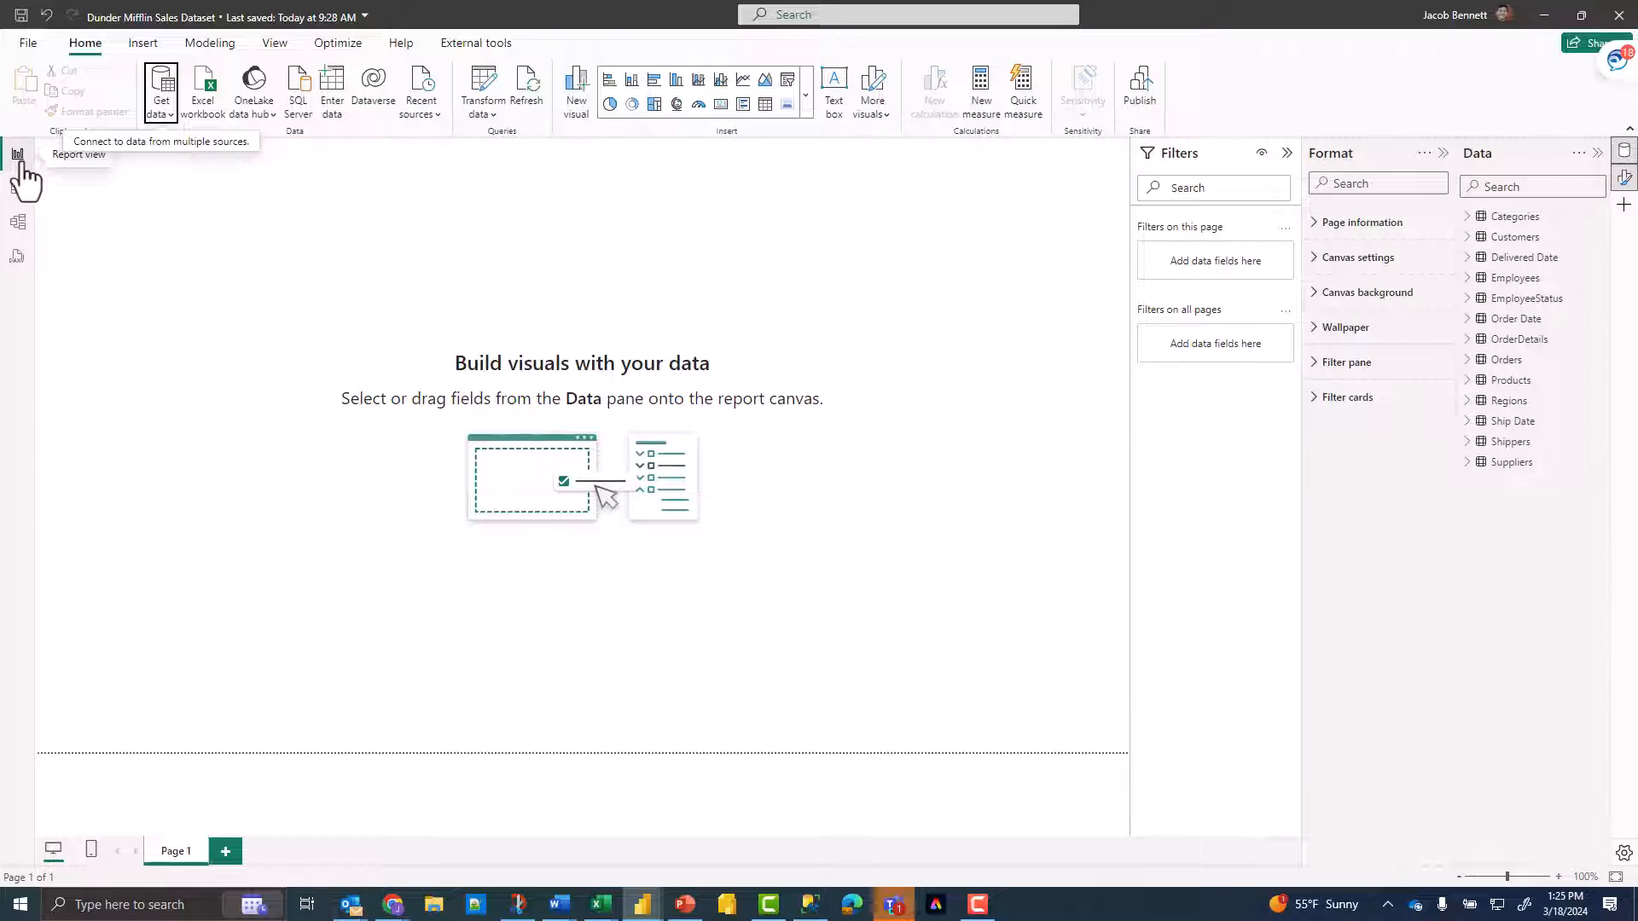
# Step: In the model view, delete the relationship between Customers and Orders, and recreate it by linking Customer ID in both tables
pyautogui.click(18, 224)
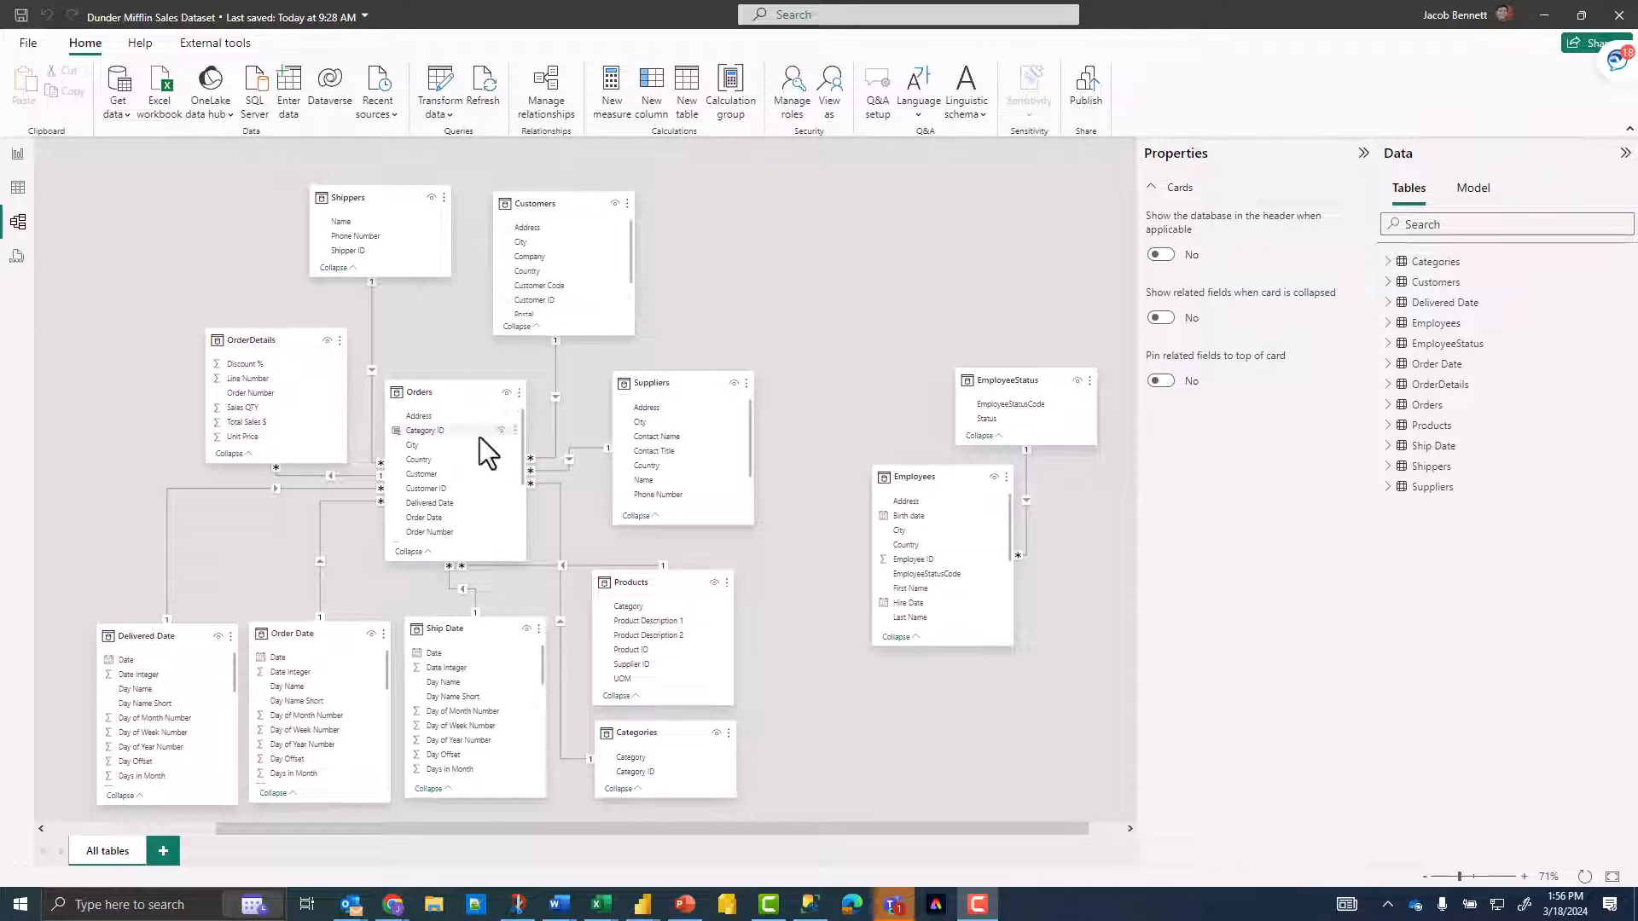
pyautogui.click(554, 376)
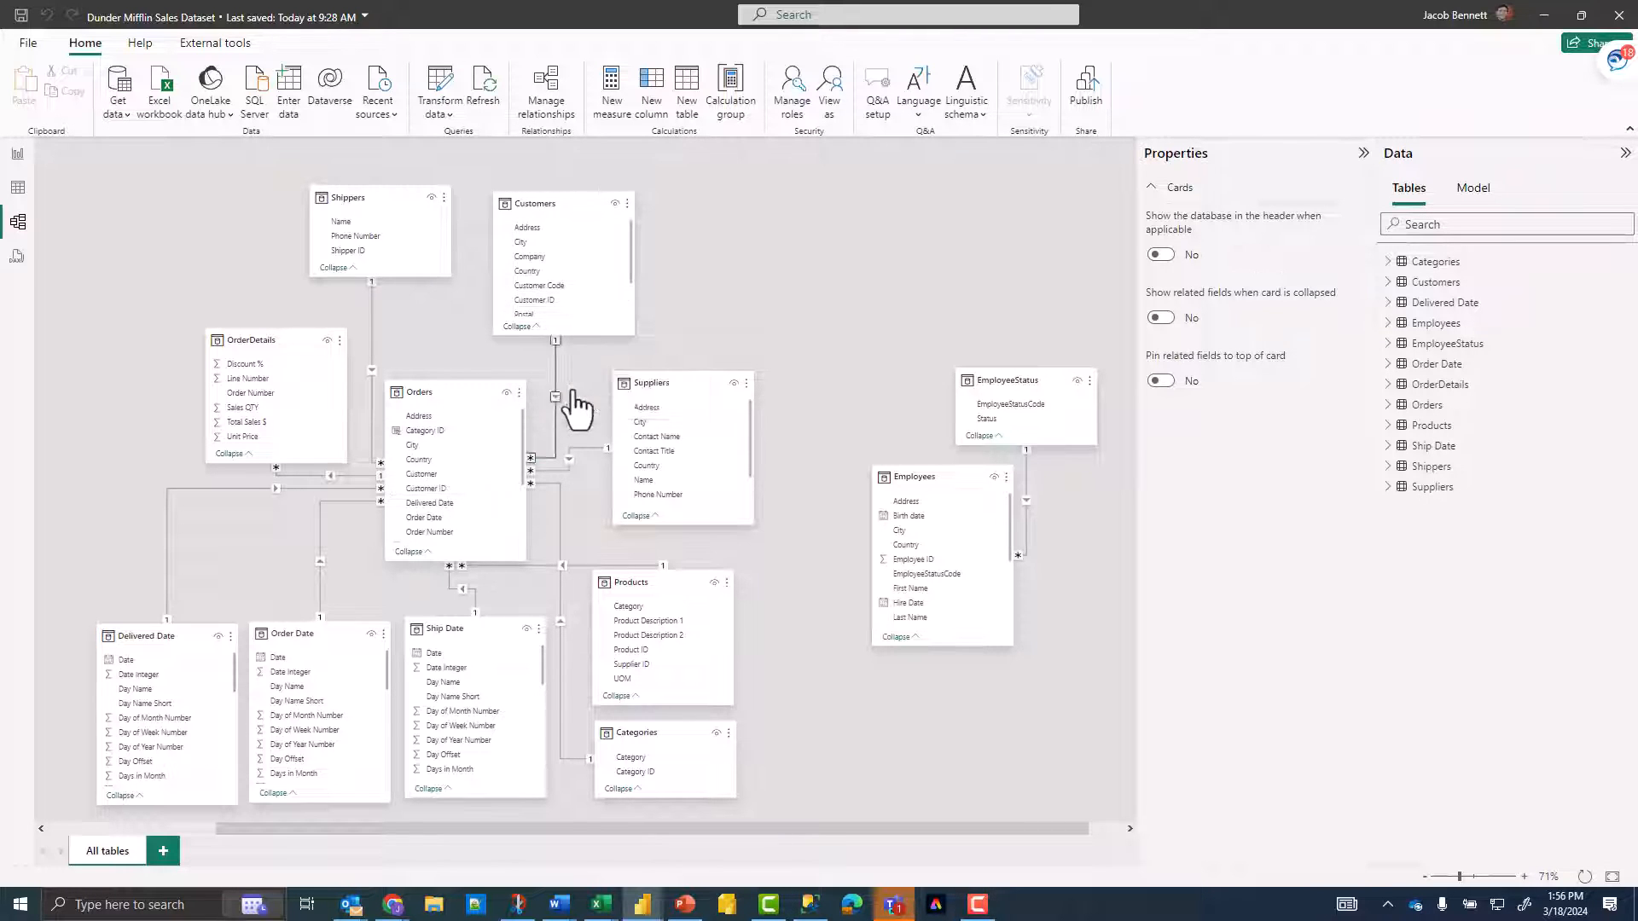
pyautogui.press('Delete')
pyautogui.click(911, 486)
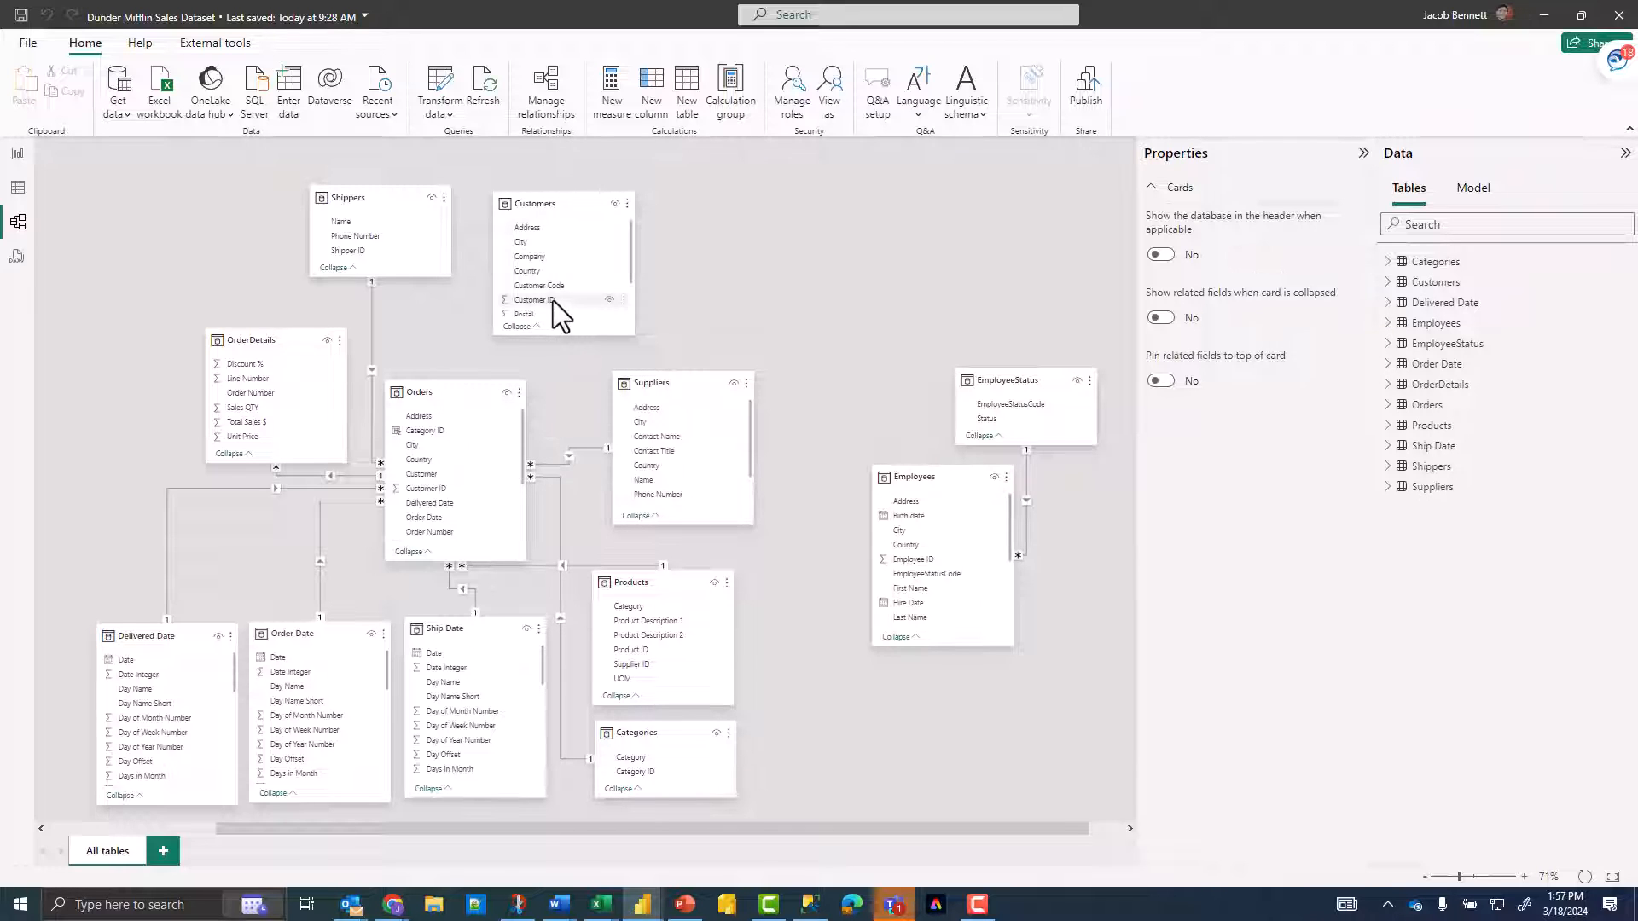
pyautogui.moveTo(566, 299); pyautogui.dragTo(488, 484)
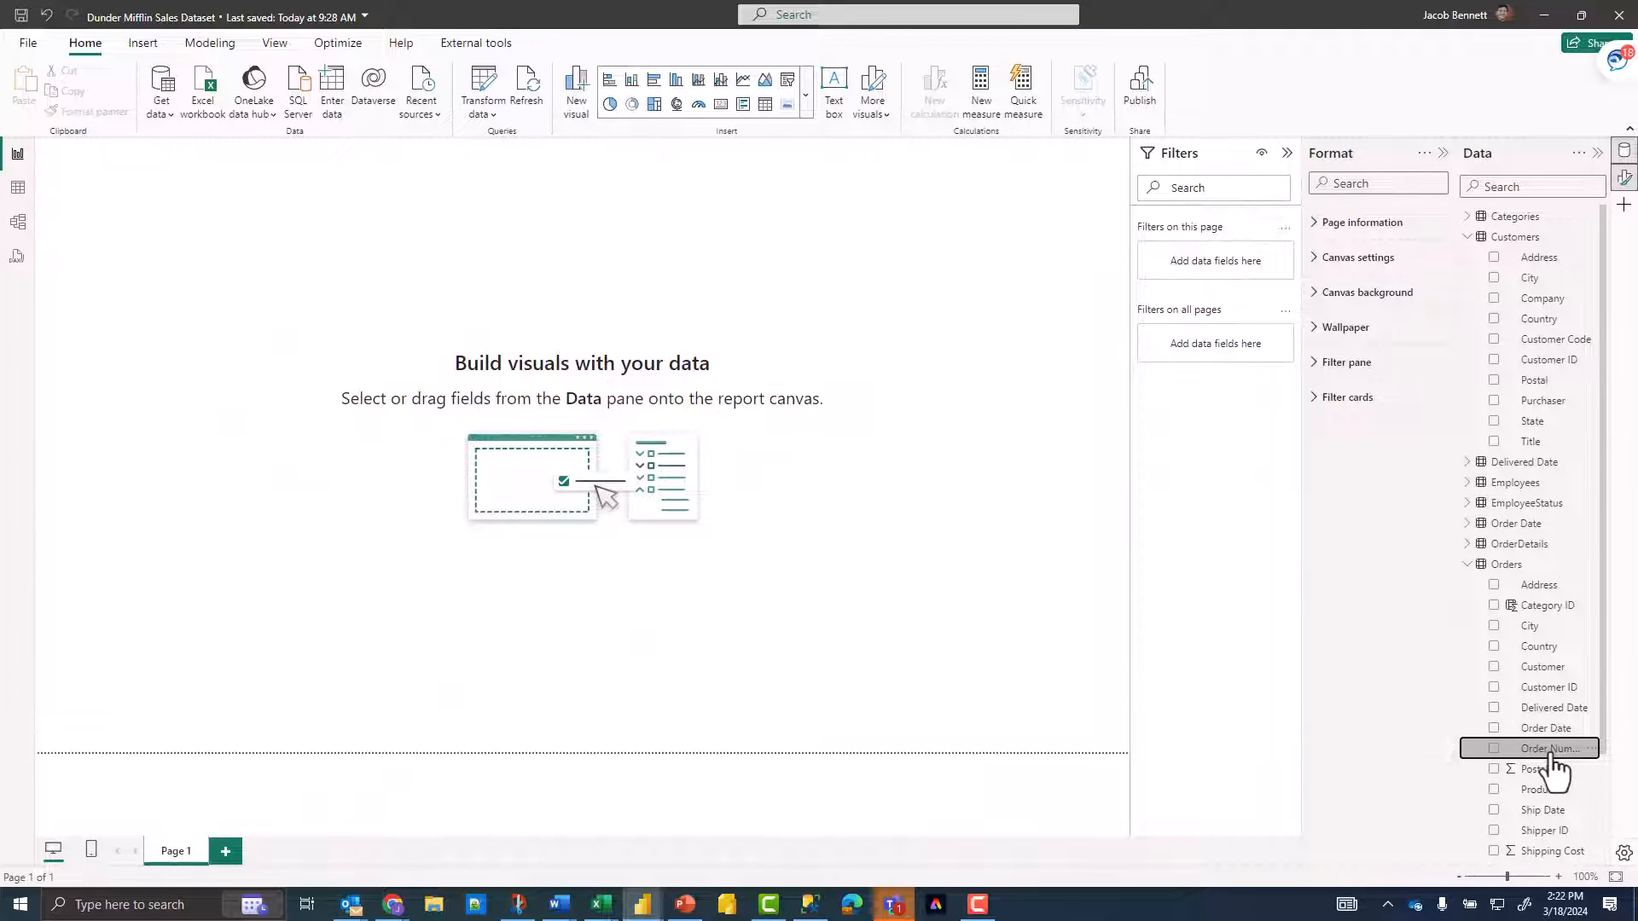
# Step: Add the Orders table's Order Number field to the empty report page as a visual and aggregate it by Count
pyautogui.moveTo(1551, 751); pyautogui.dragTo(514, 306)
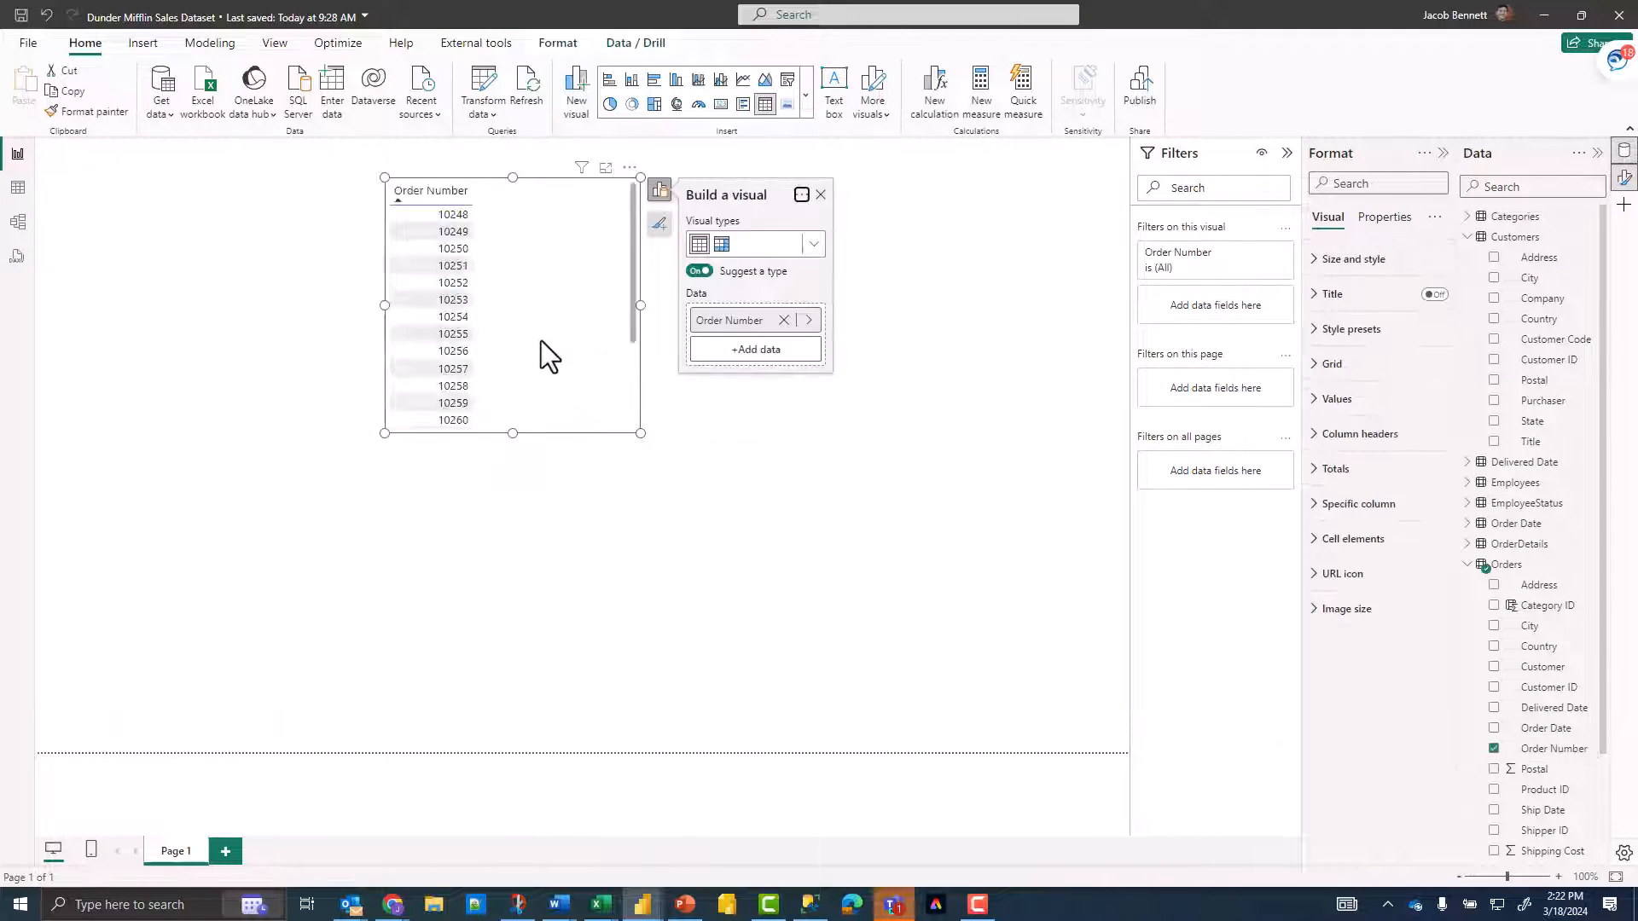
pyautogui.click(808, 320)
pyautogui.click(875, 369)
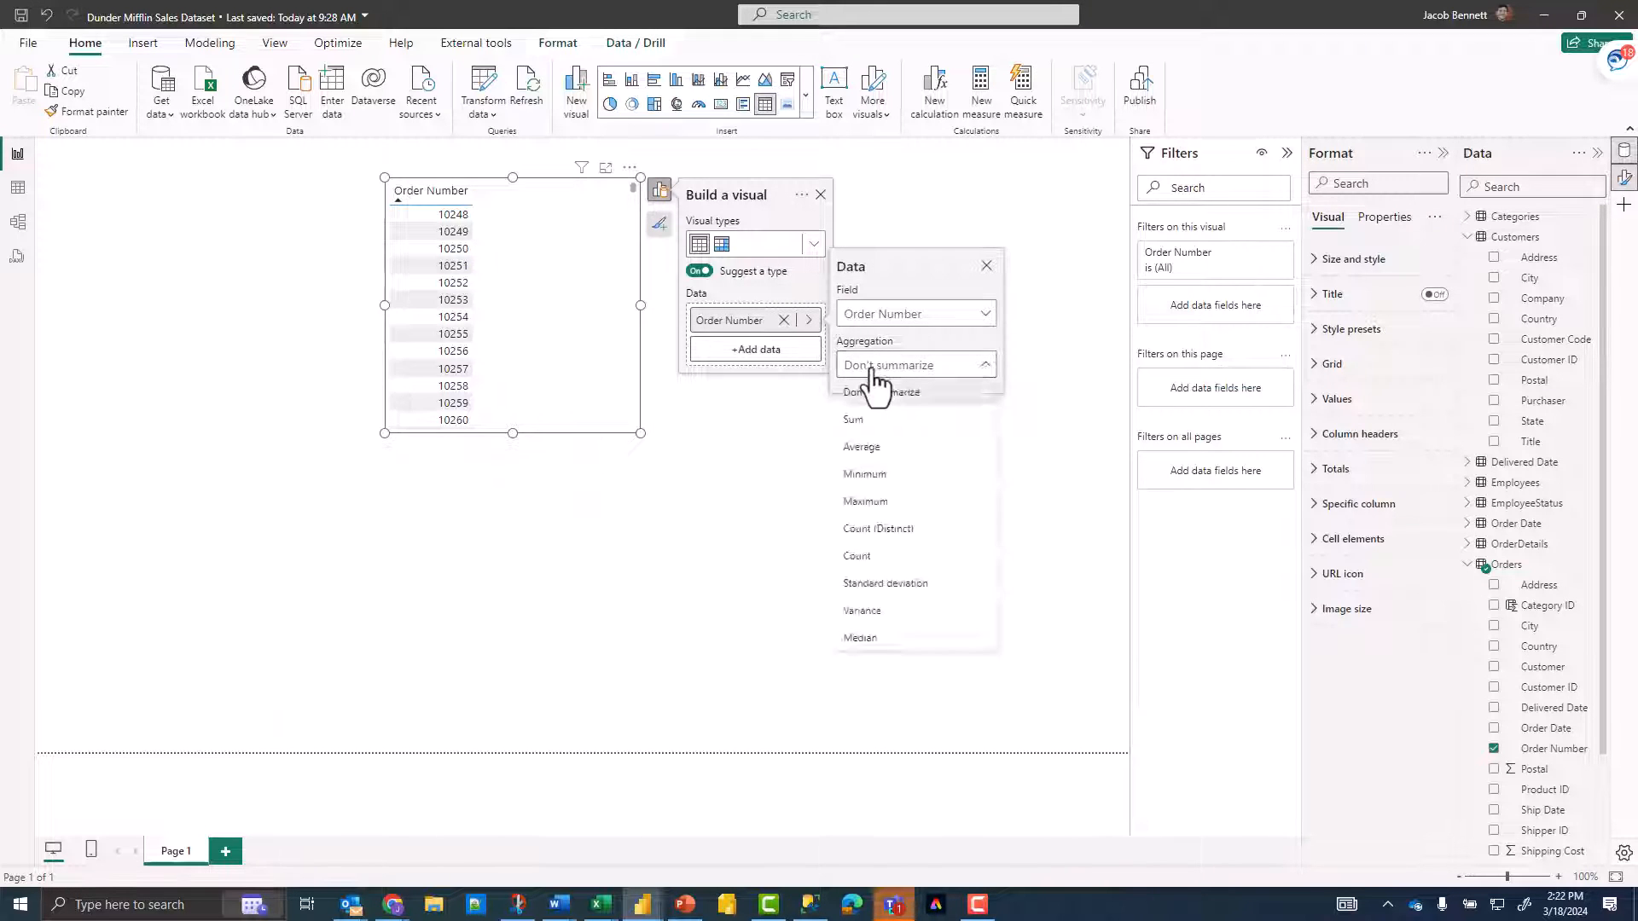
pyautogui.click(898, 558)
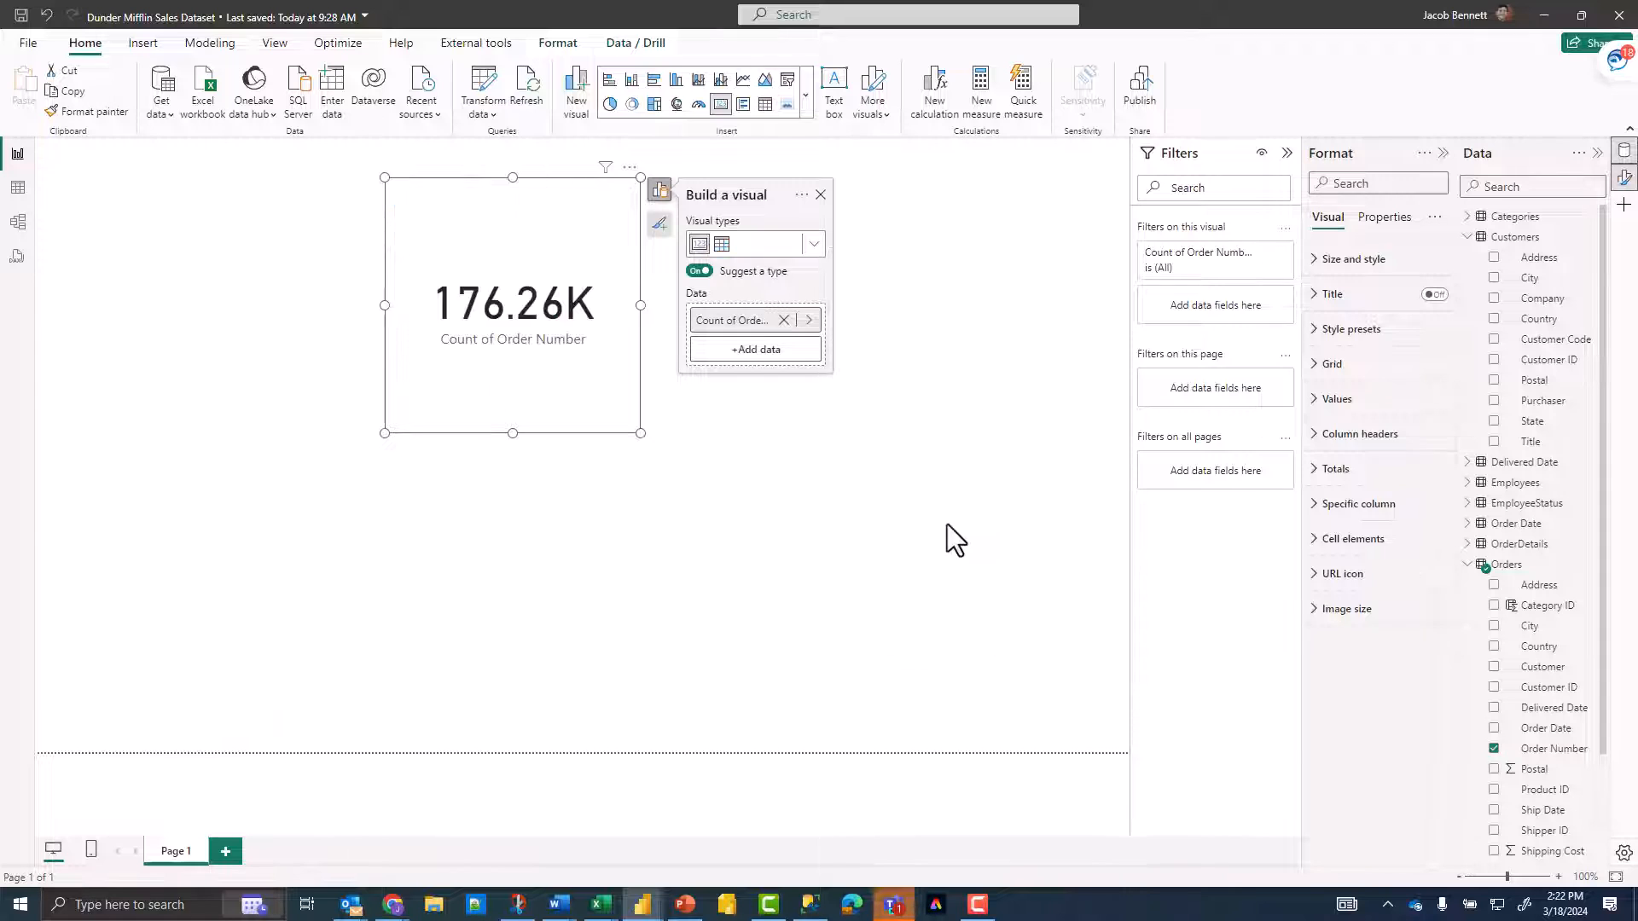
# Step: Add a slicer on the Customers table's Company field beside the order count card and stretch it down to near the page bottom
pyautogui.moveTo(1557, 359); pyautogui.dragTo(938, 295)
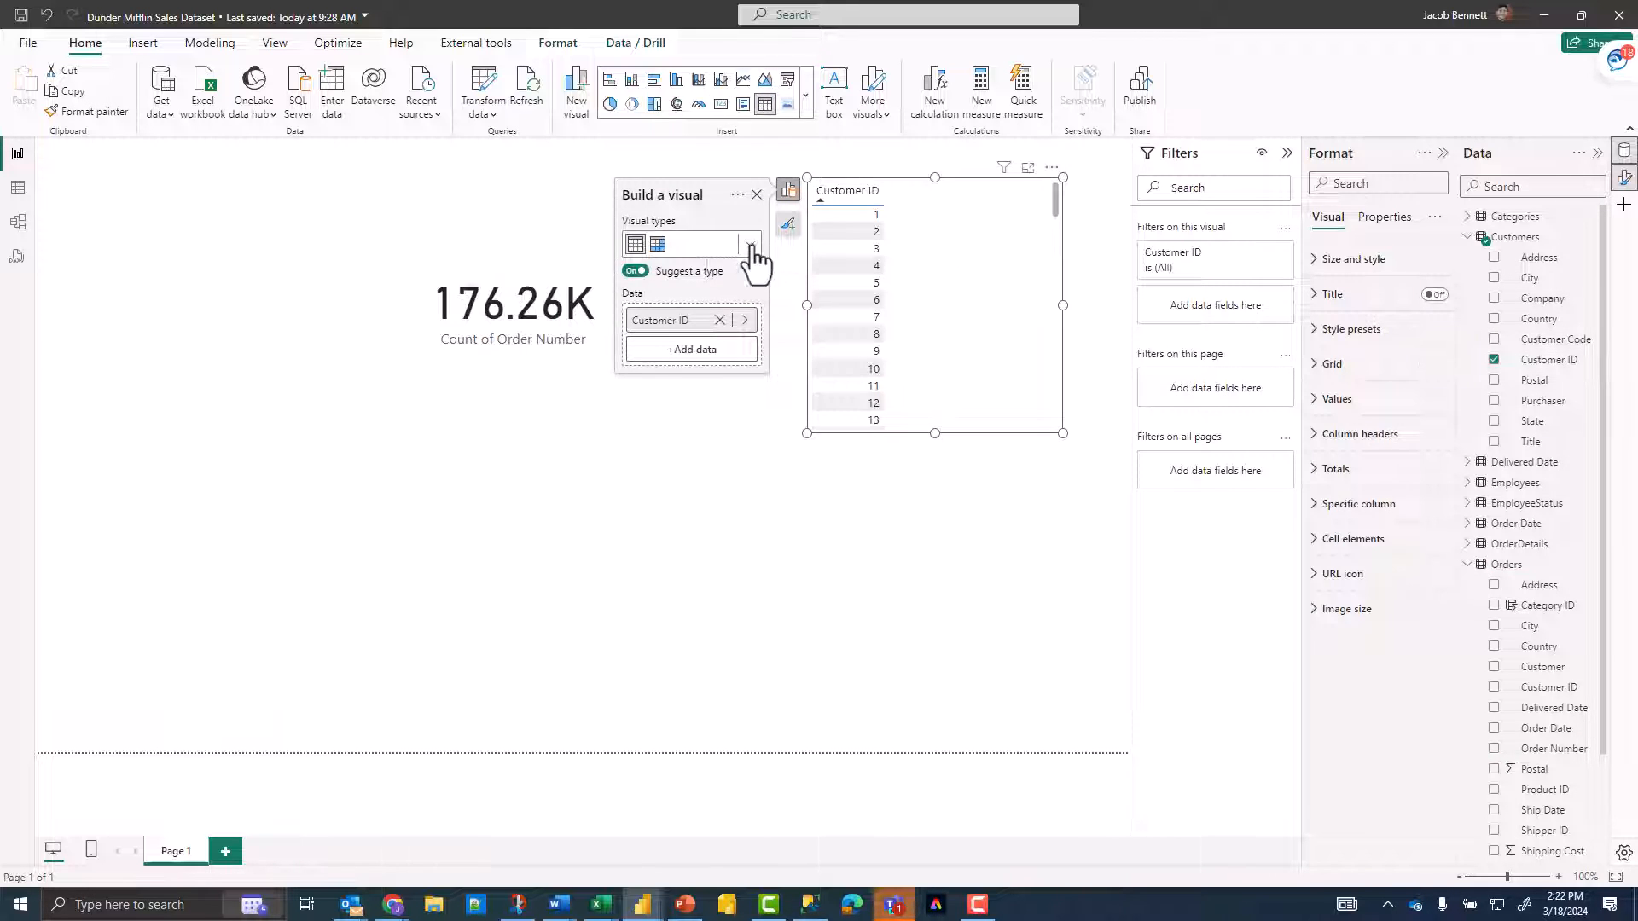
pyautogui.click(751, 245)
pyautogui.click(657, 359)
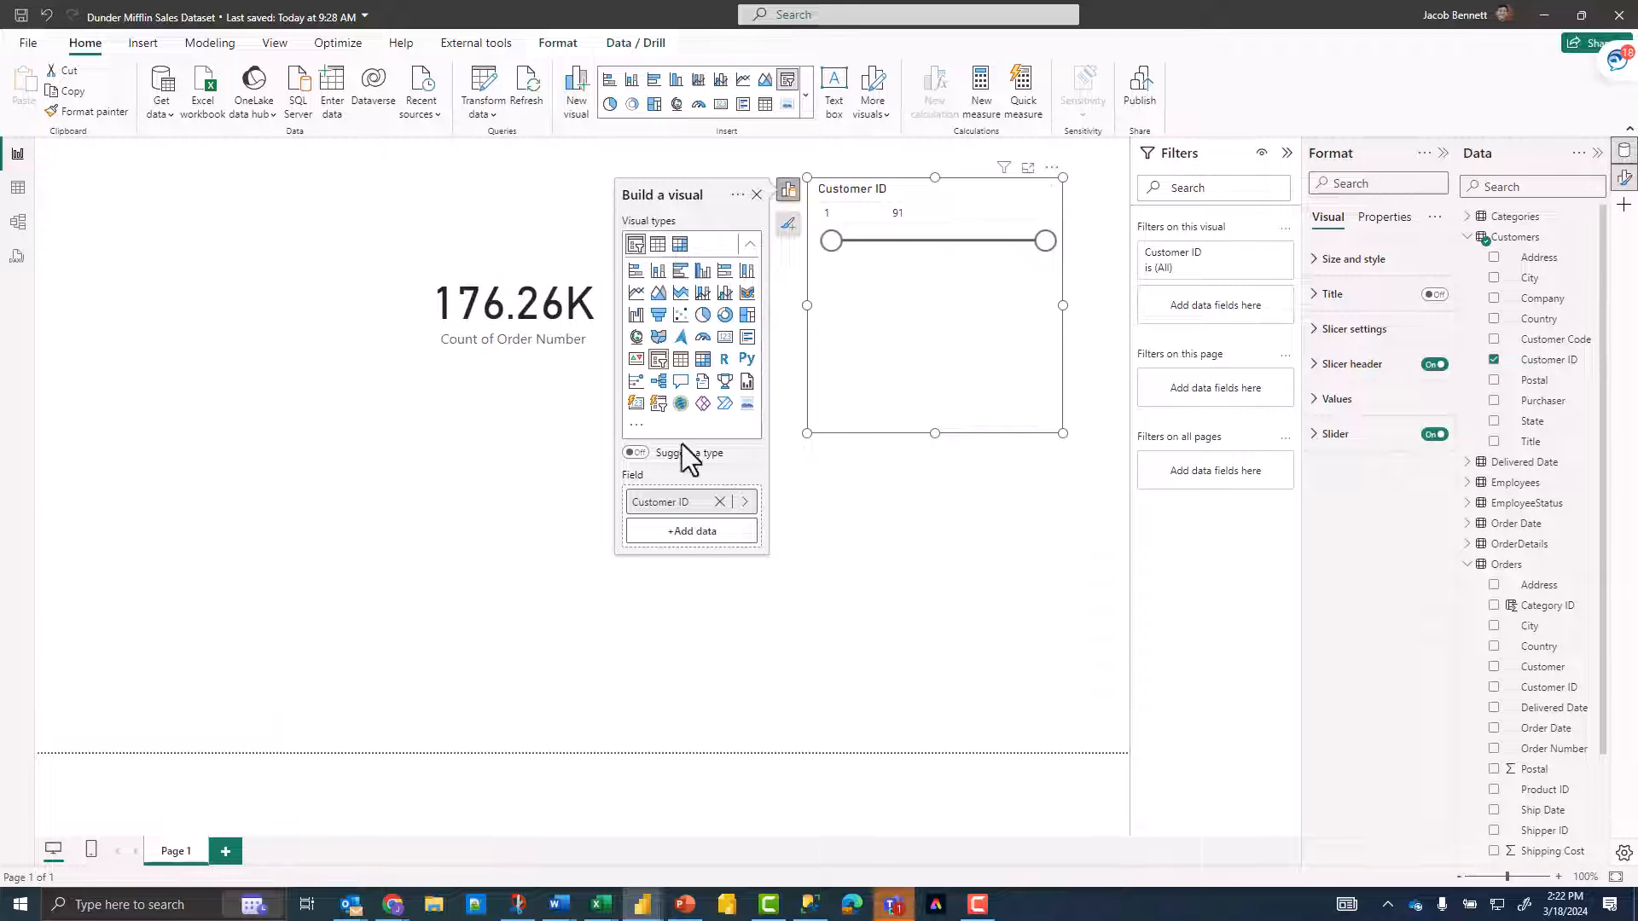
pyautogui.click(745, 502)
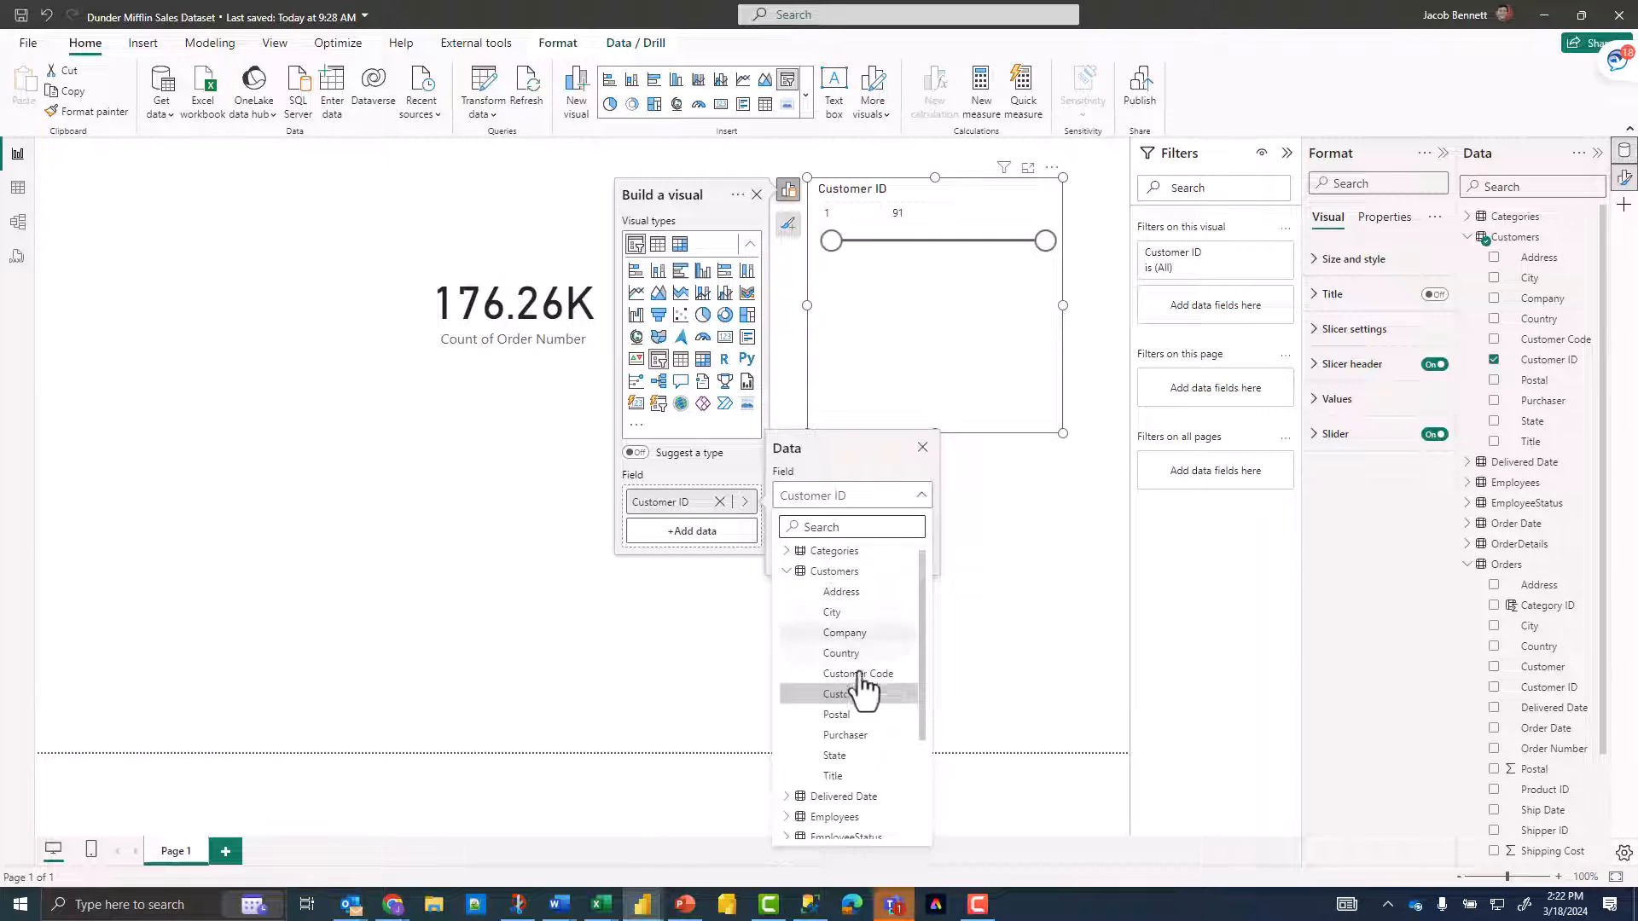
pyautogui.click(875, 635)
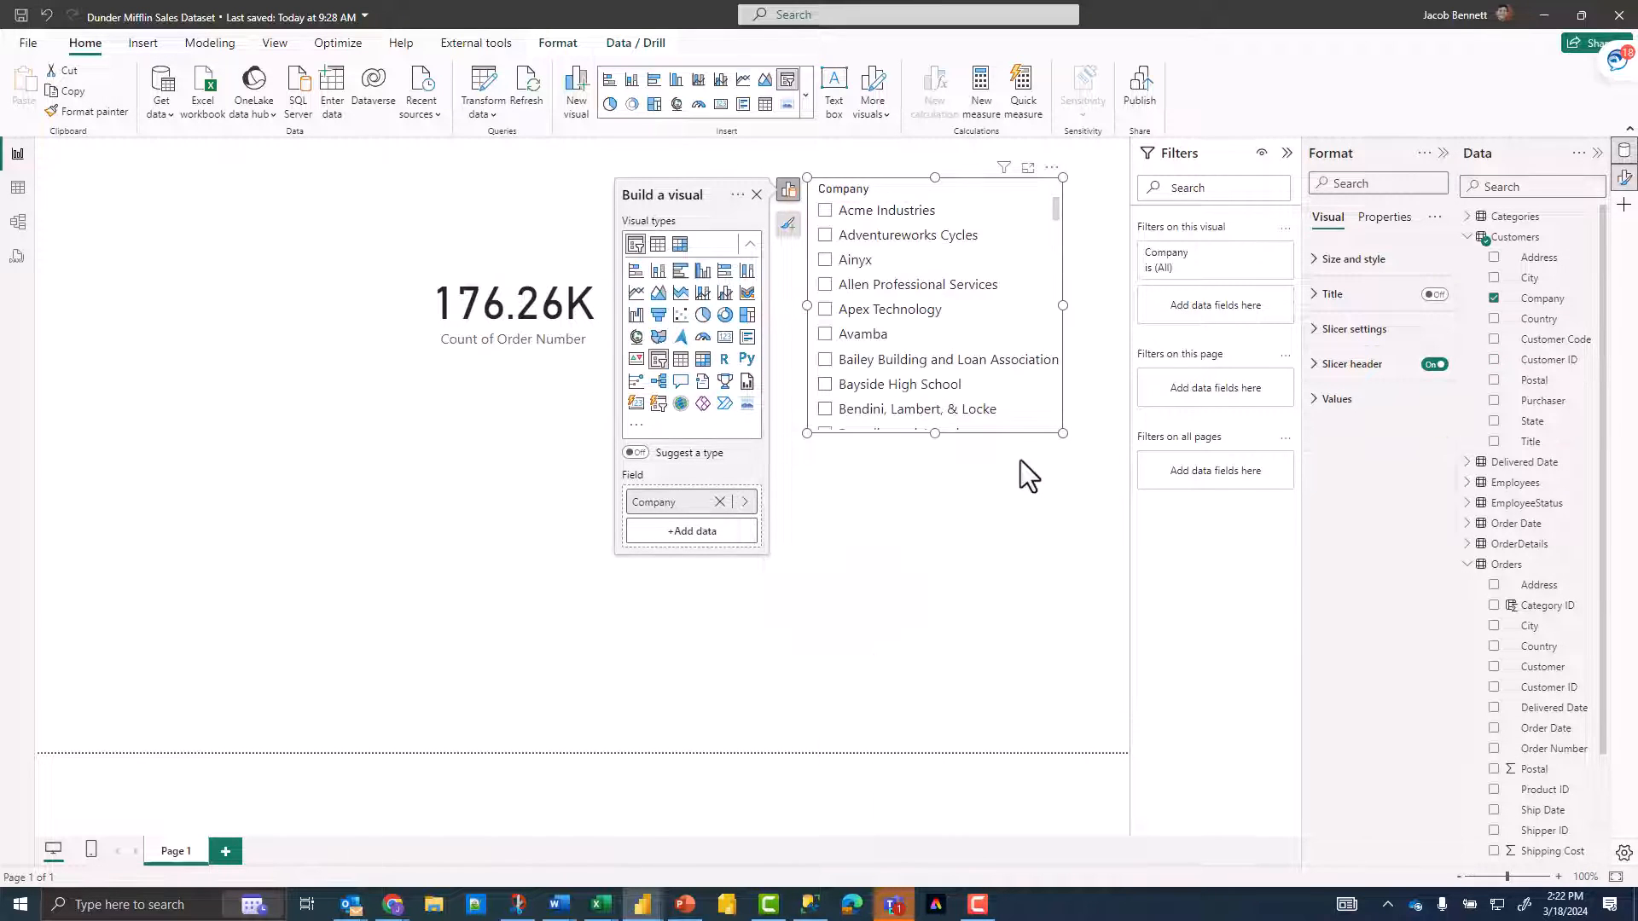
pyautogui.moveTo(1063, 439); pyautogui.dragTo(1051, 735)
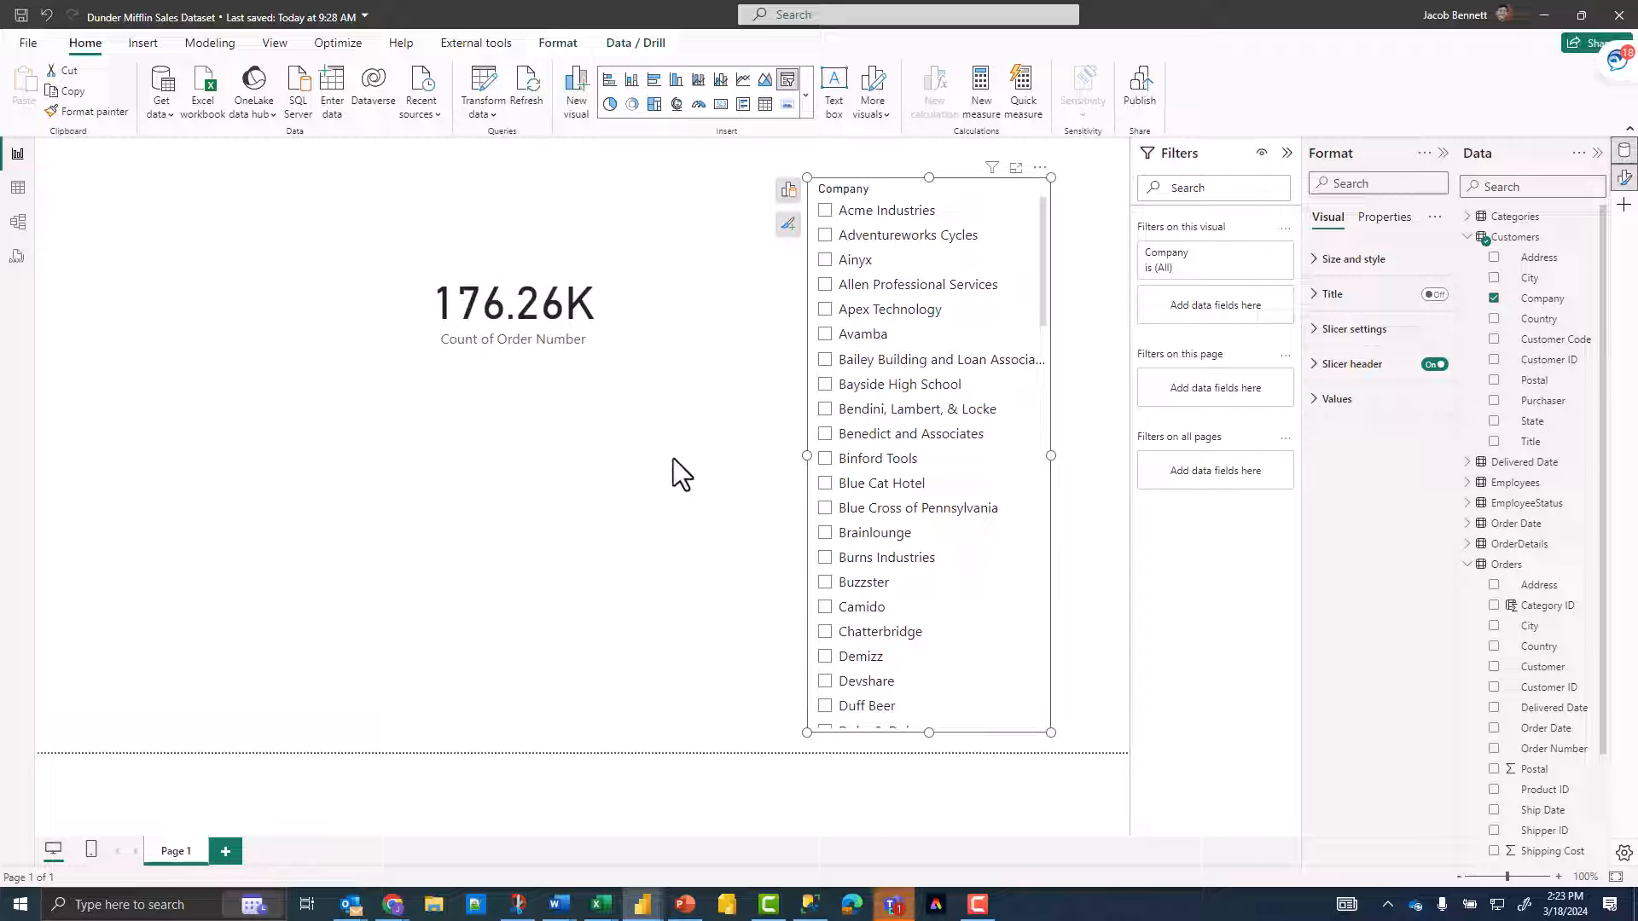
# Step: Filter the order count by each company in turn, from Acme Industries down to Bailey Building and Loan Association
pyautogui.click(853, 213)
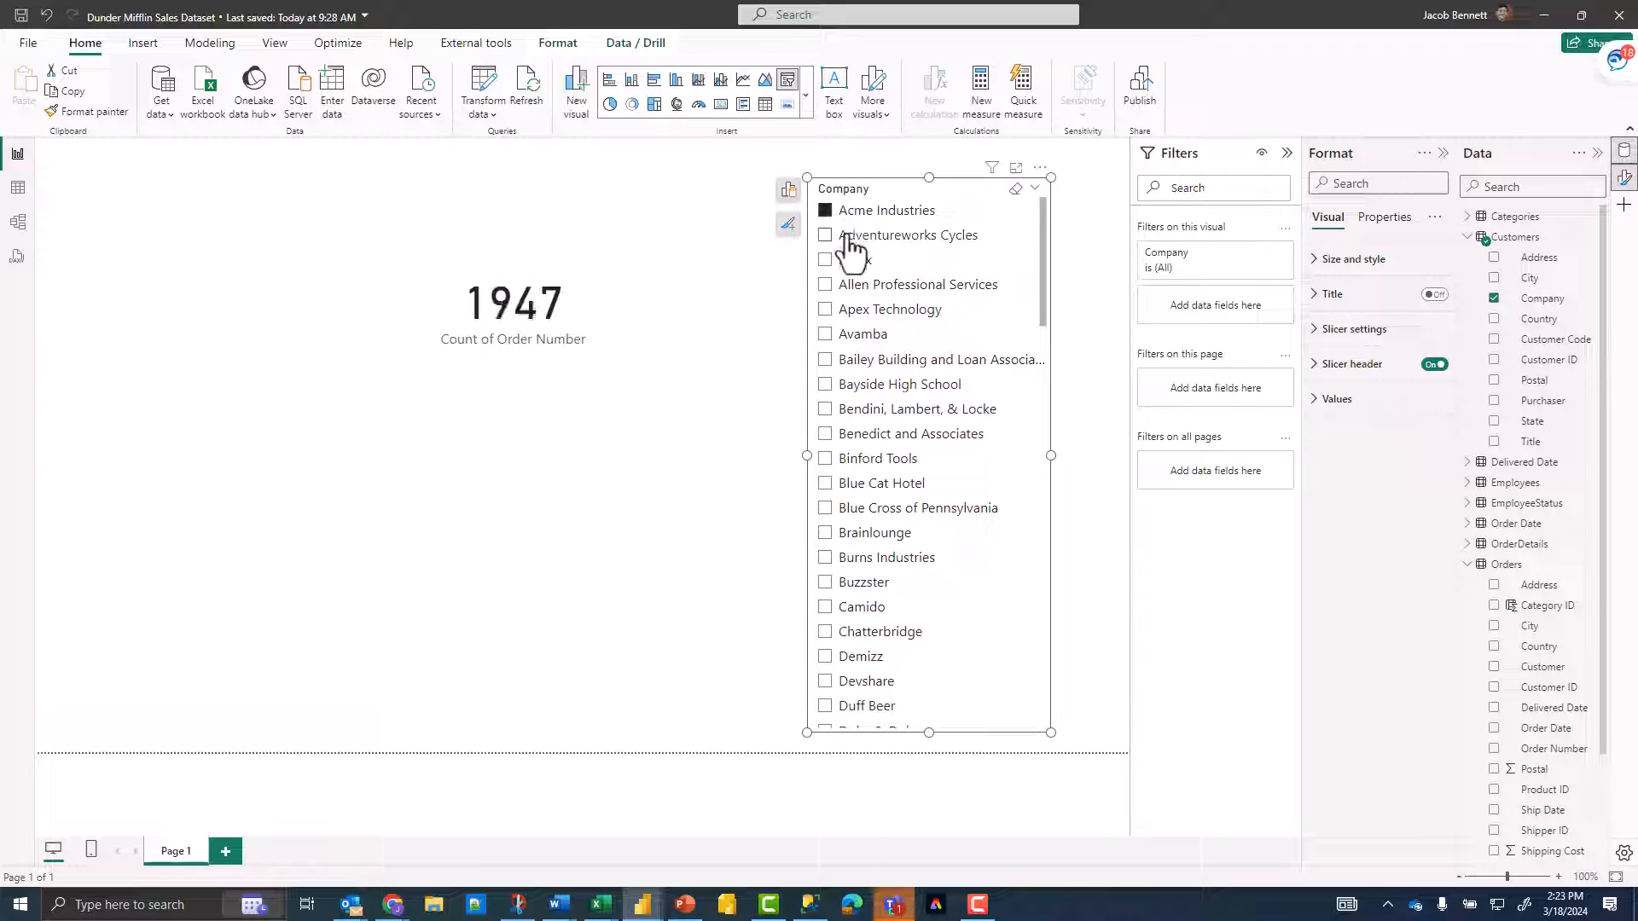
pyautogui.click(851, 237)
pyautogui.click(849, 260)
pyautogui.click(849, 288)
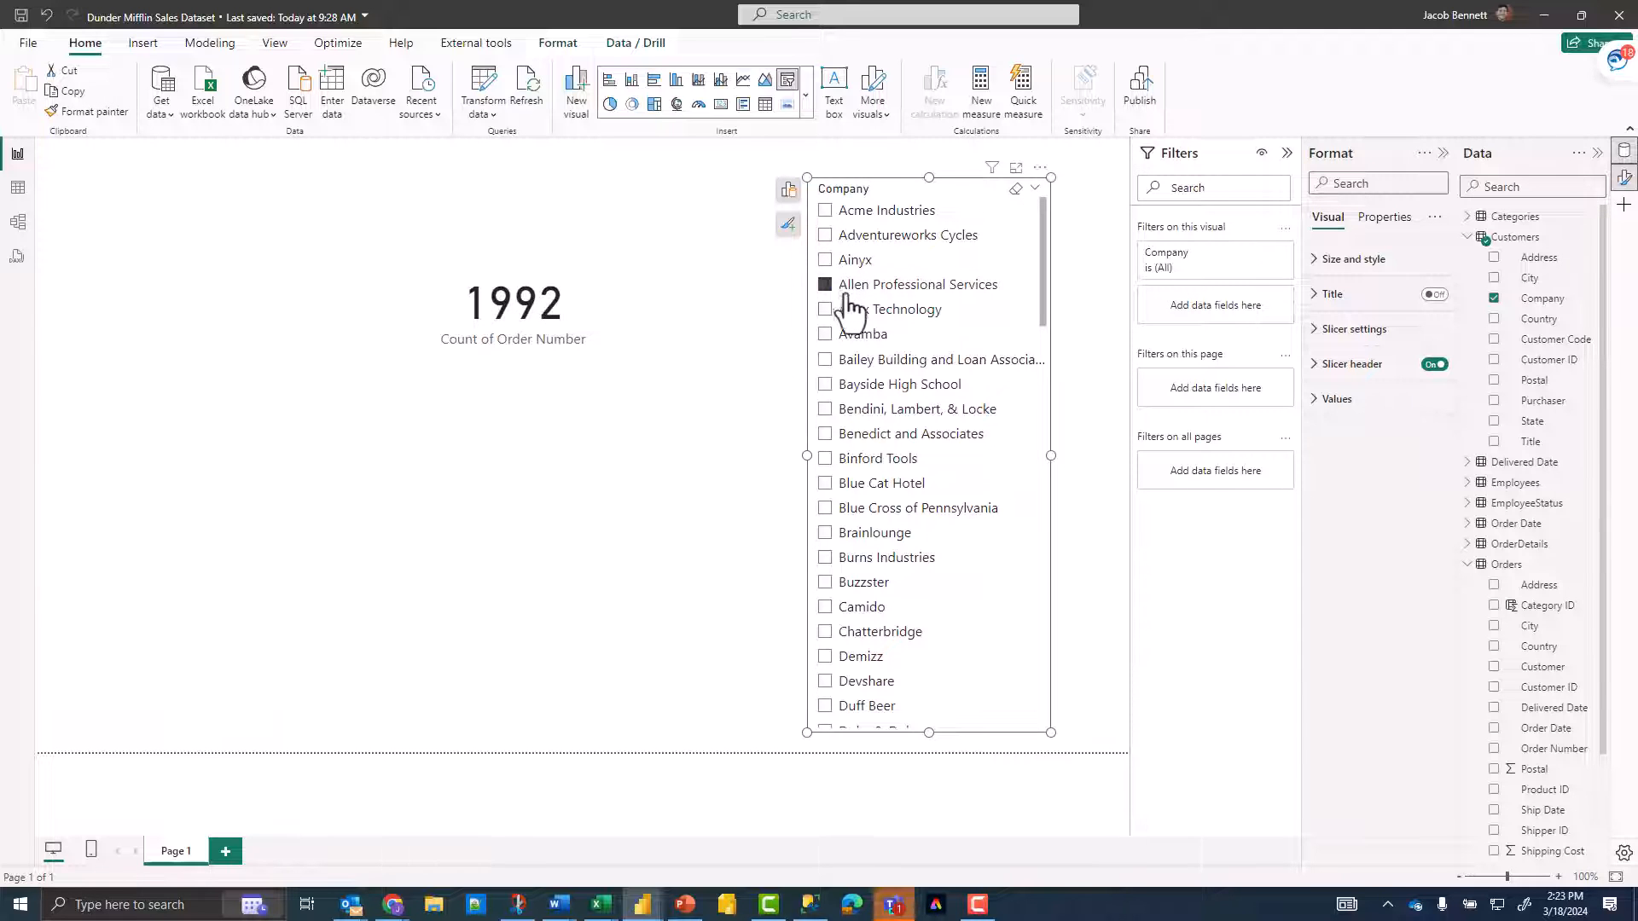
pyautogui.click(853, 311)
pyautogui.click(853, 338)
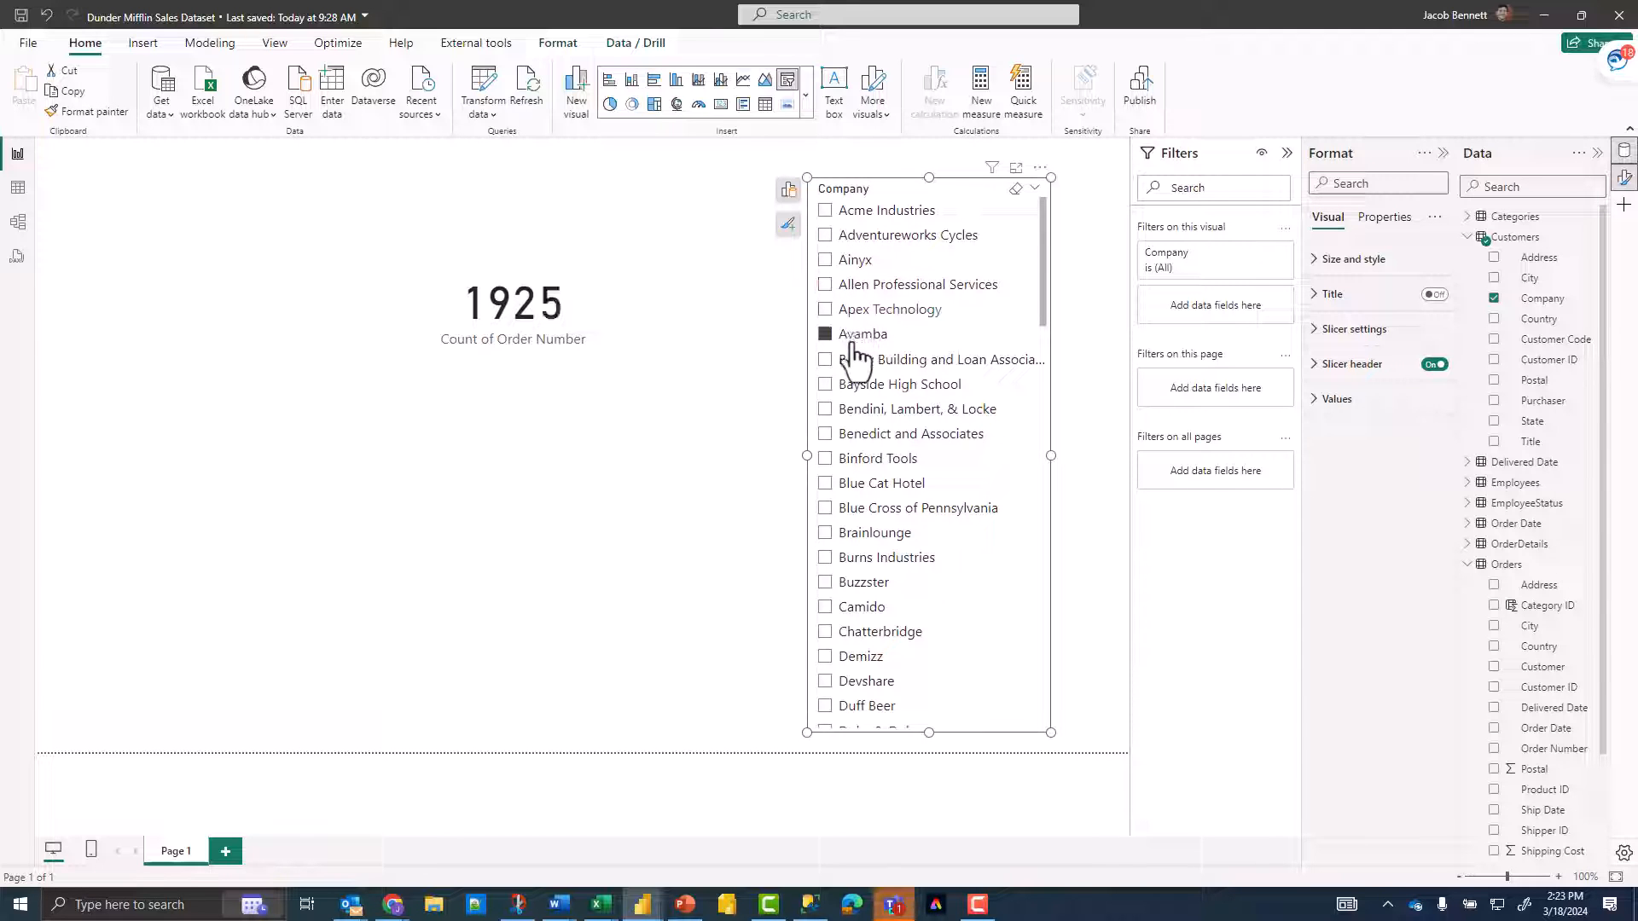
pyautogui.click(851, 361)
pyautogui.click(755, 512)
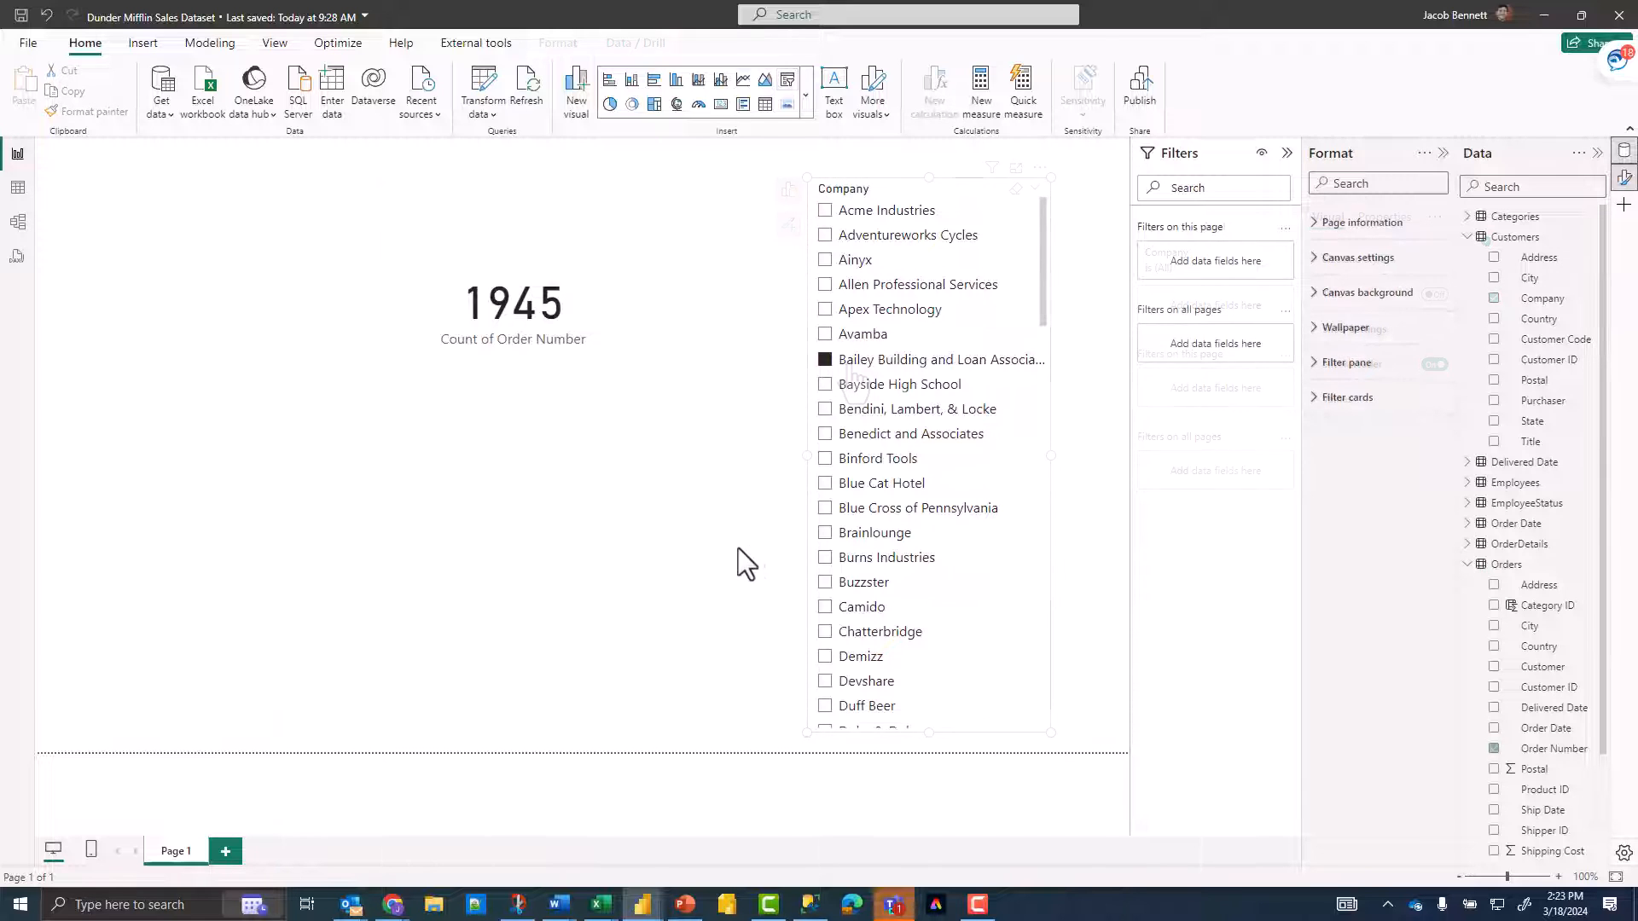
# Step: Change the card's field from Order Number to the count of Customer ID from the Customers table
pyautogui.click(611, 396)
pyautogui.click(661, 194)
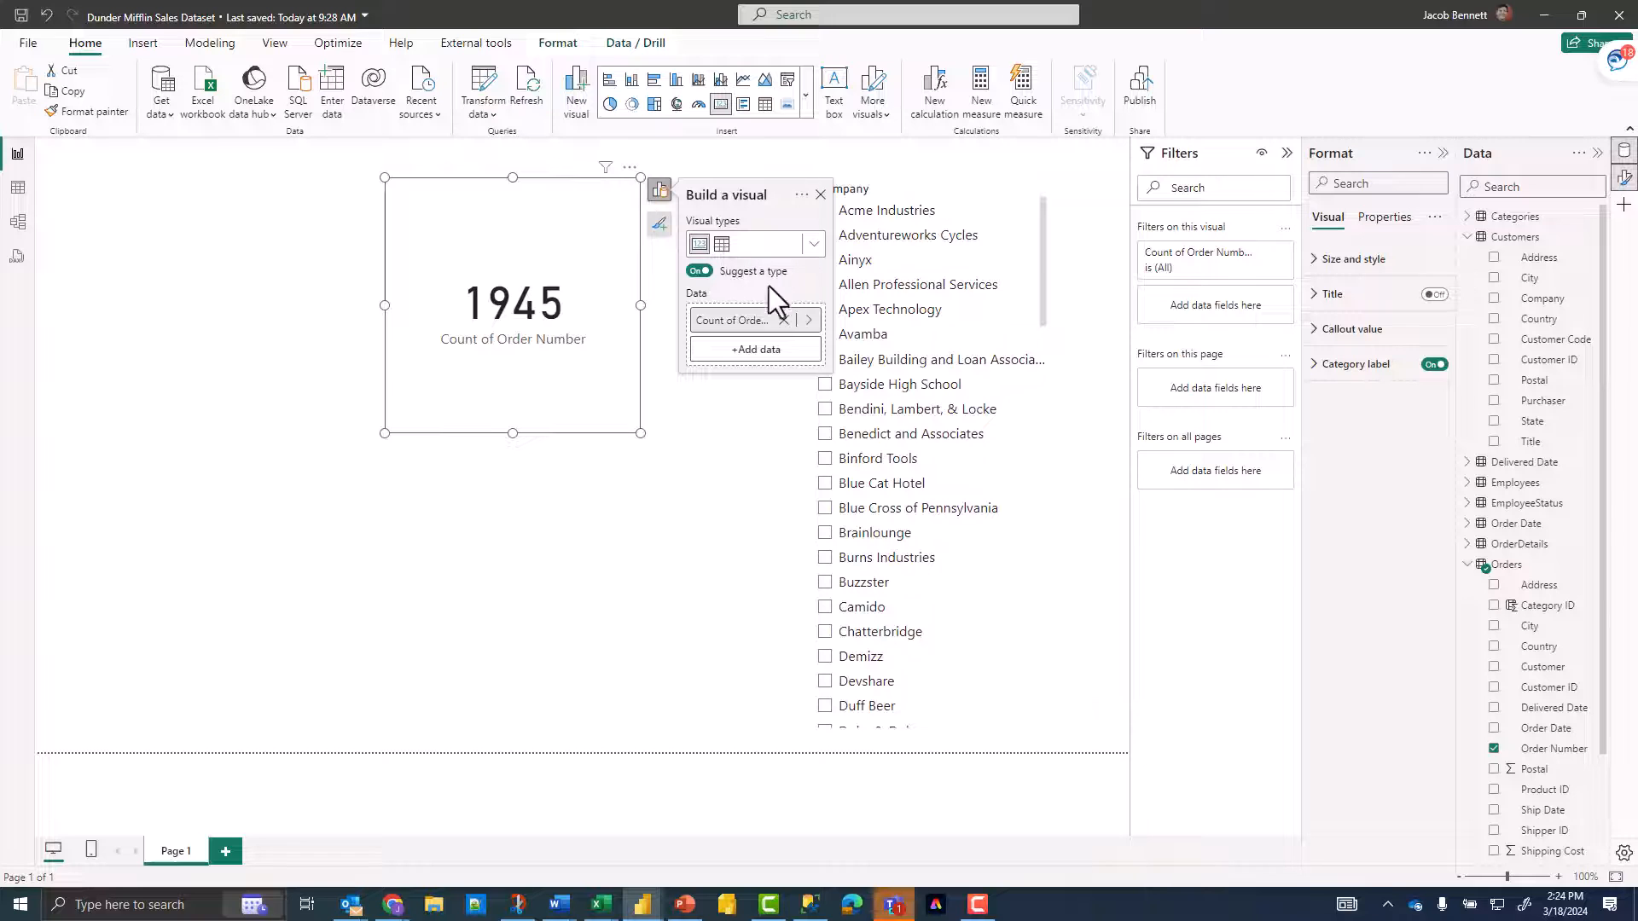
pyautogui.click(808, 320)
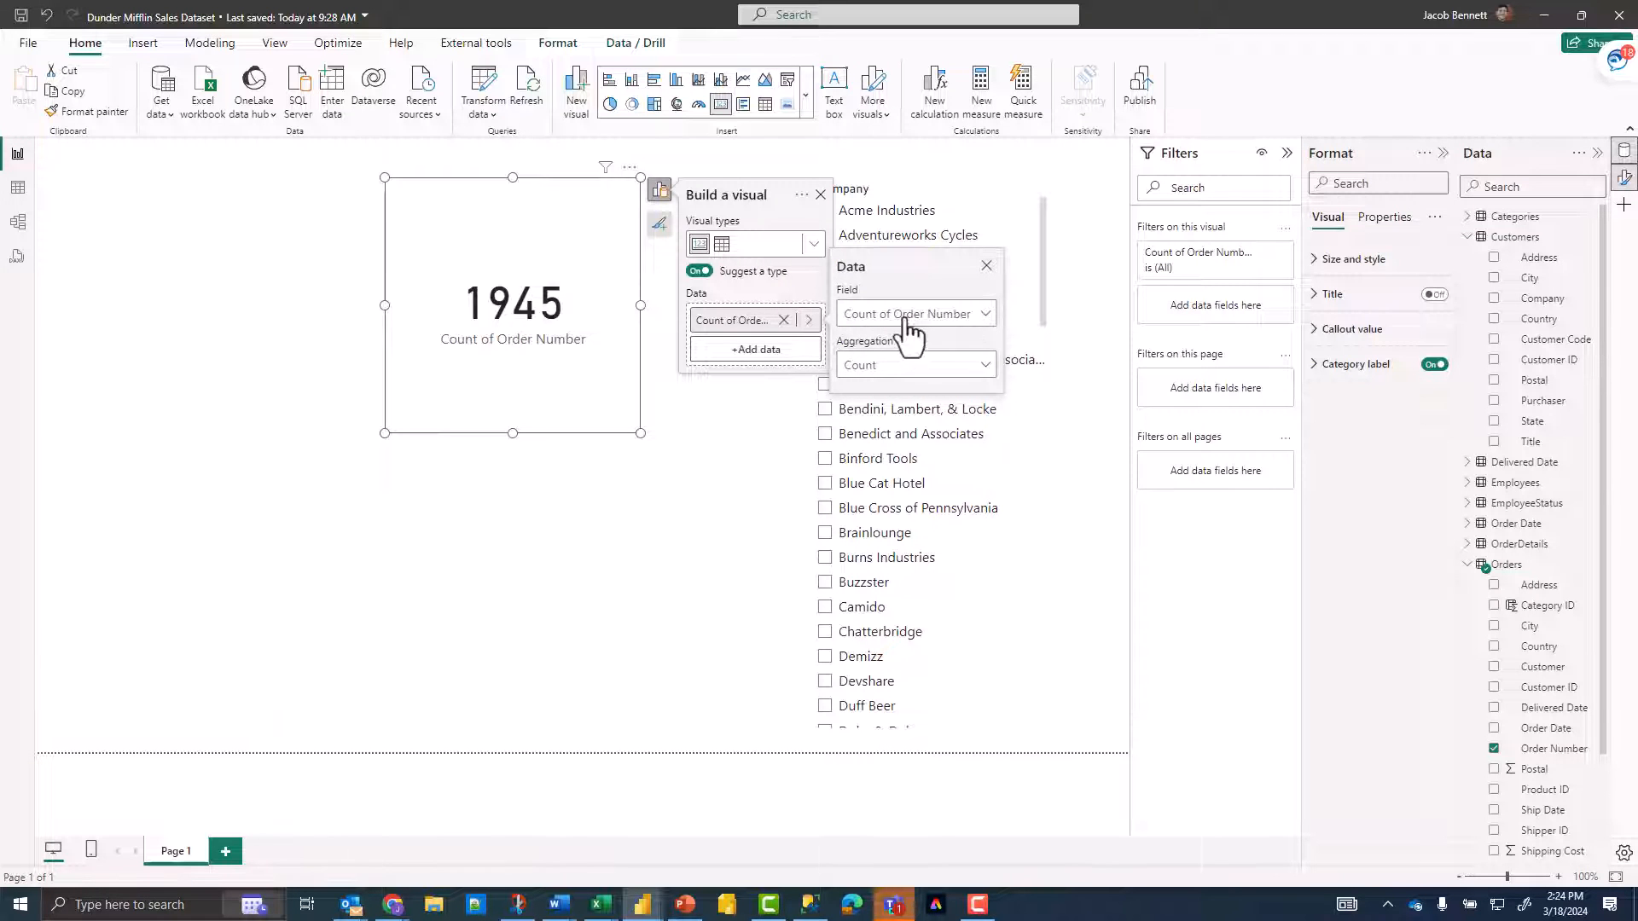
pyautogui.click(909, 319)
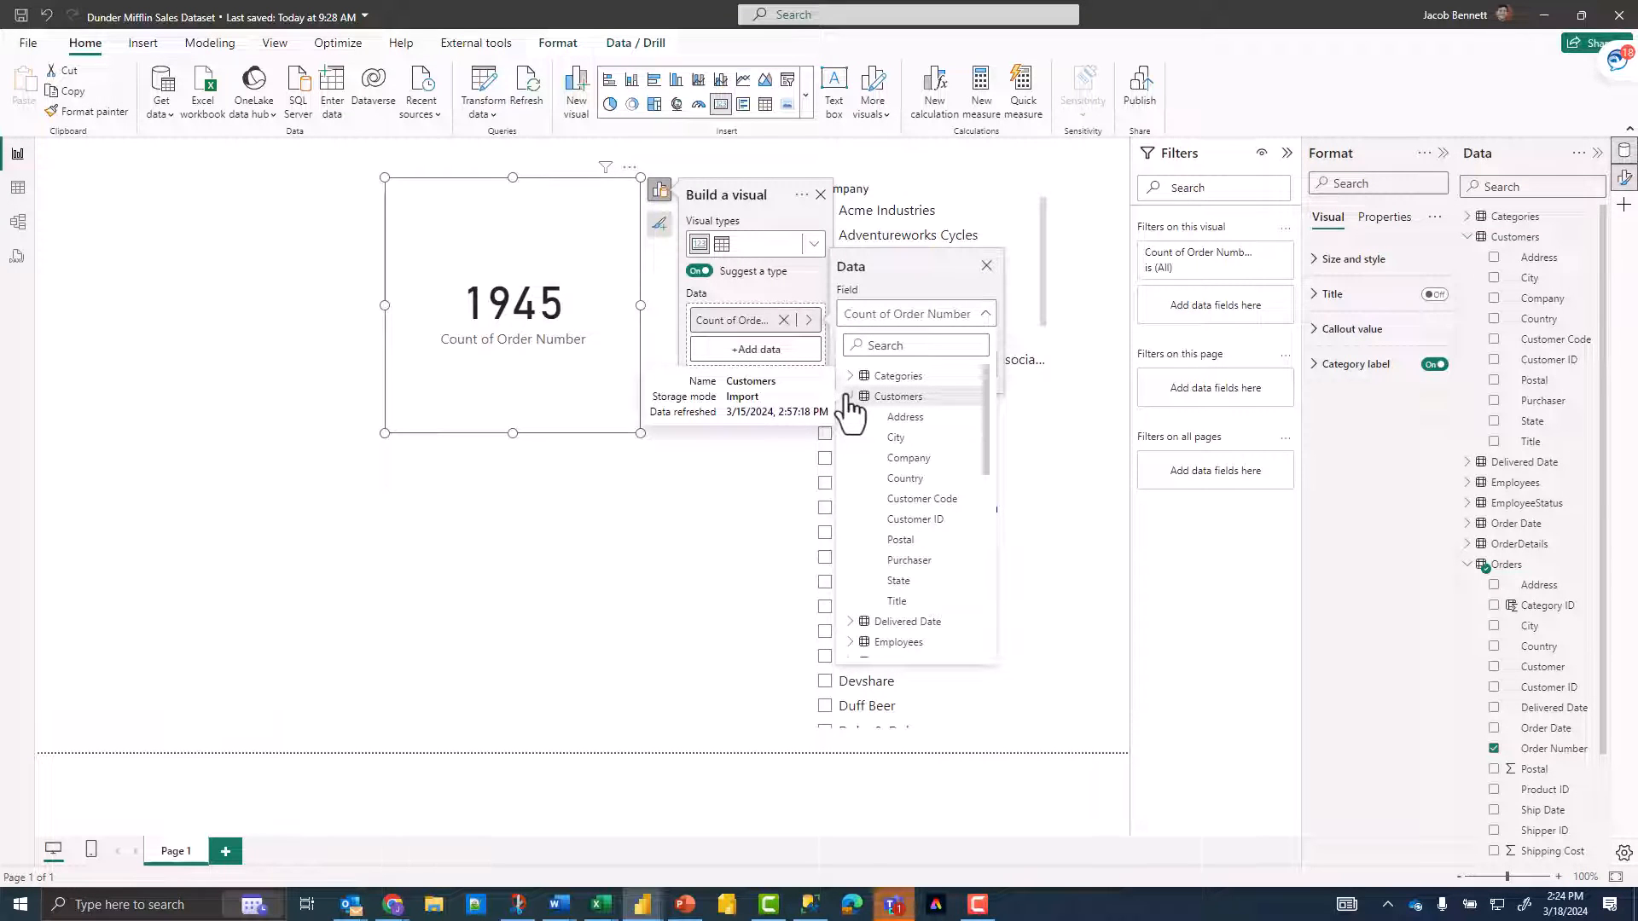
pyautogui.click(916, 520)
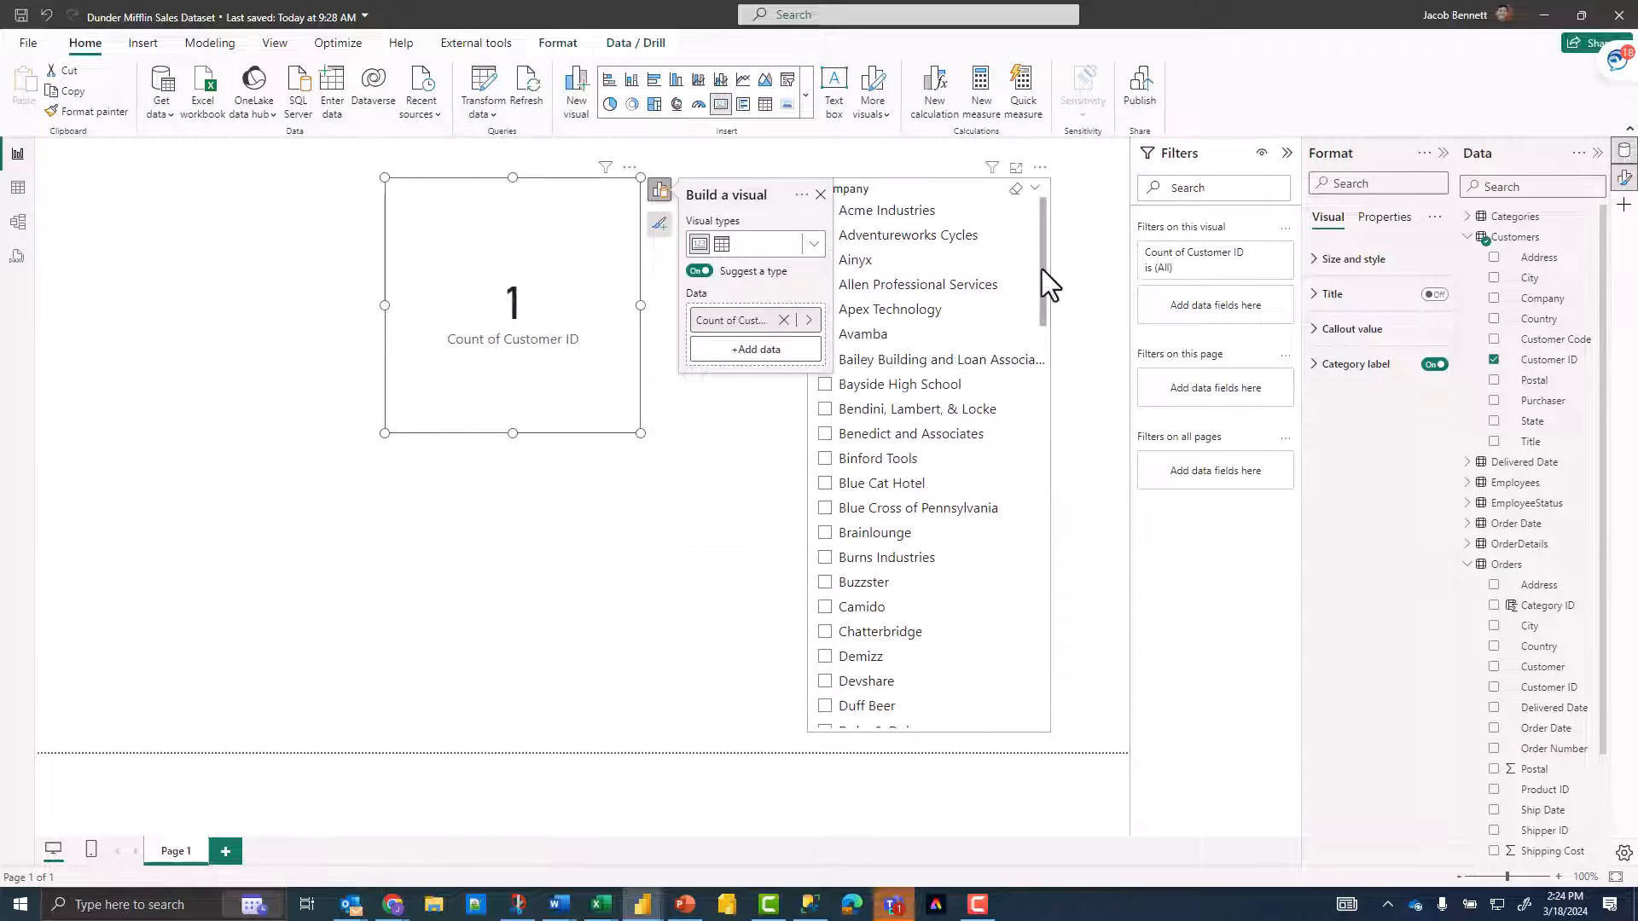
# Step: Replace the slicer's Company field with the State field from the Orders table
pyautogui.click(1042, 268)
pyautogui.click(745, 320)
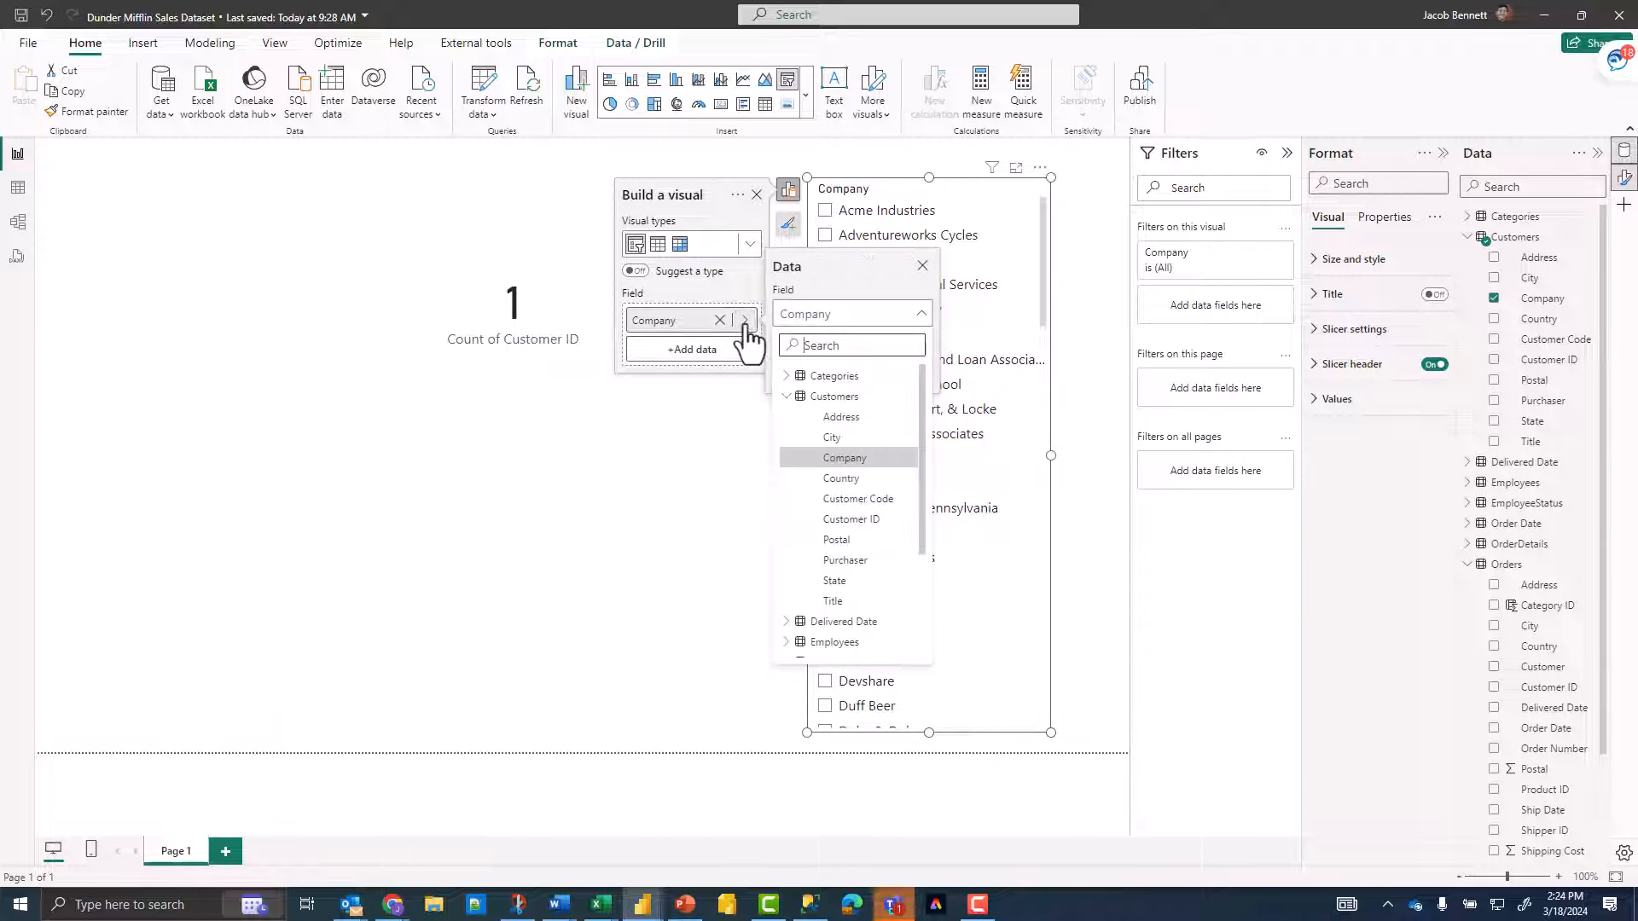
pyautogui.click(787, 396)
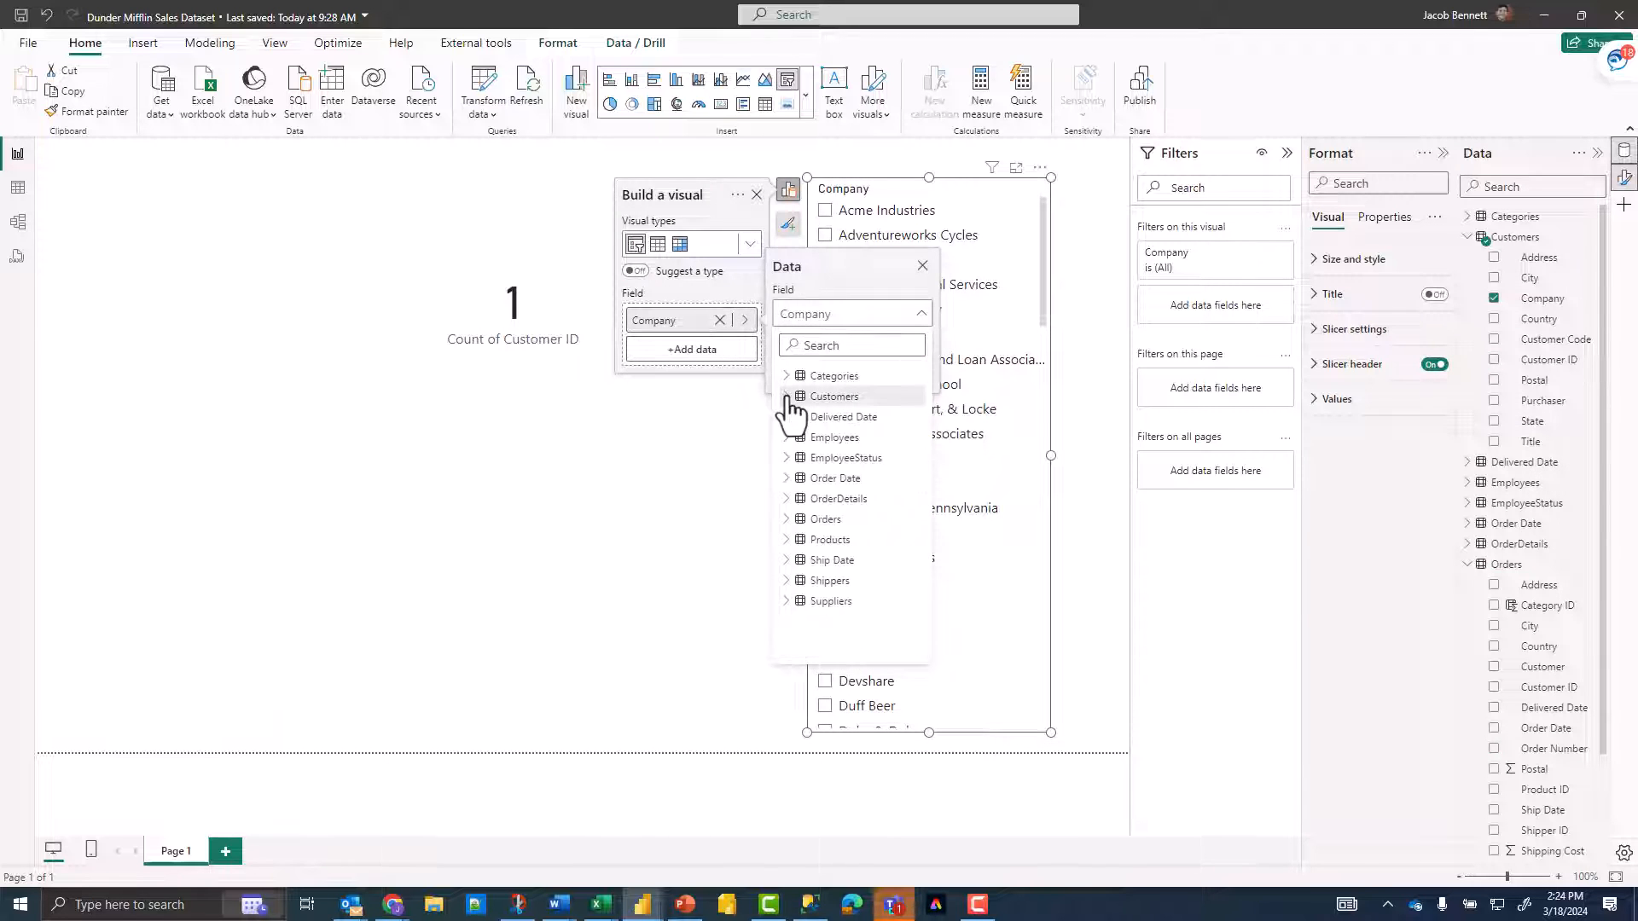
pyautogui.click(787, 518)
pyautogui.scroll(-3, 806, 516)
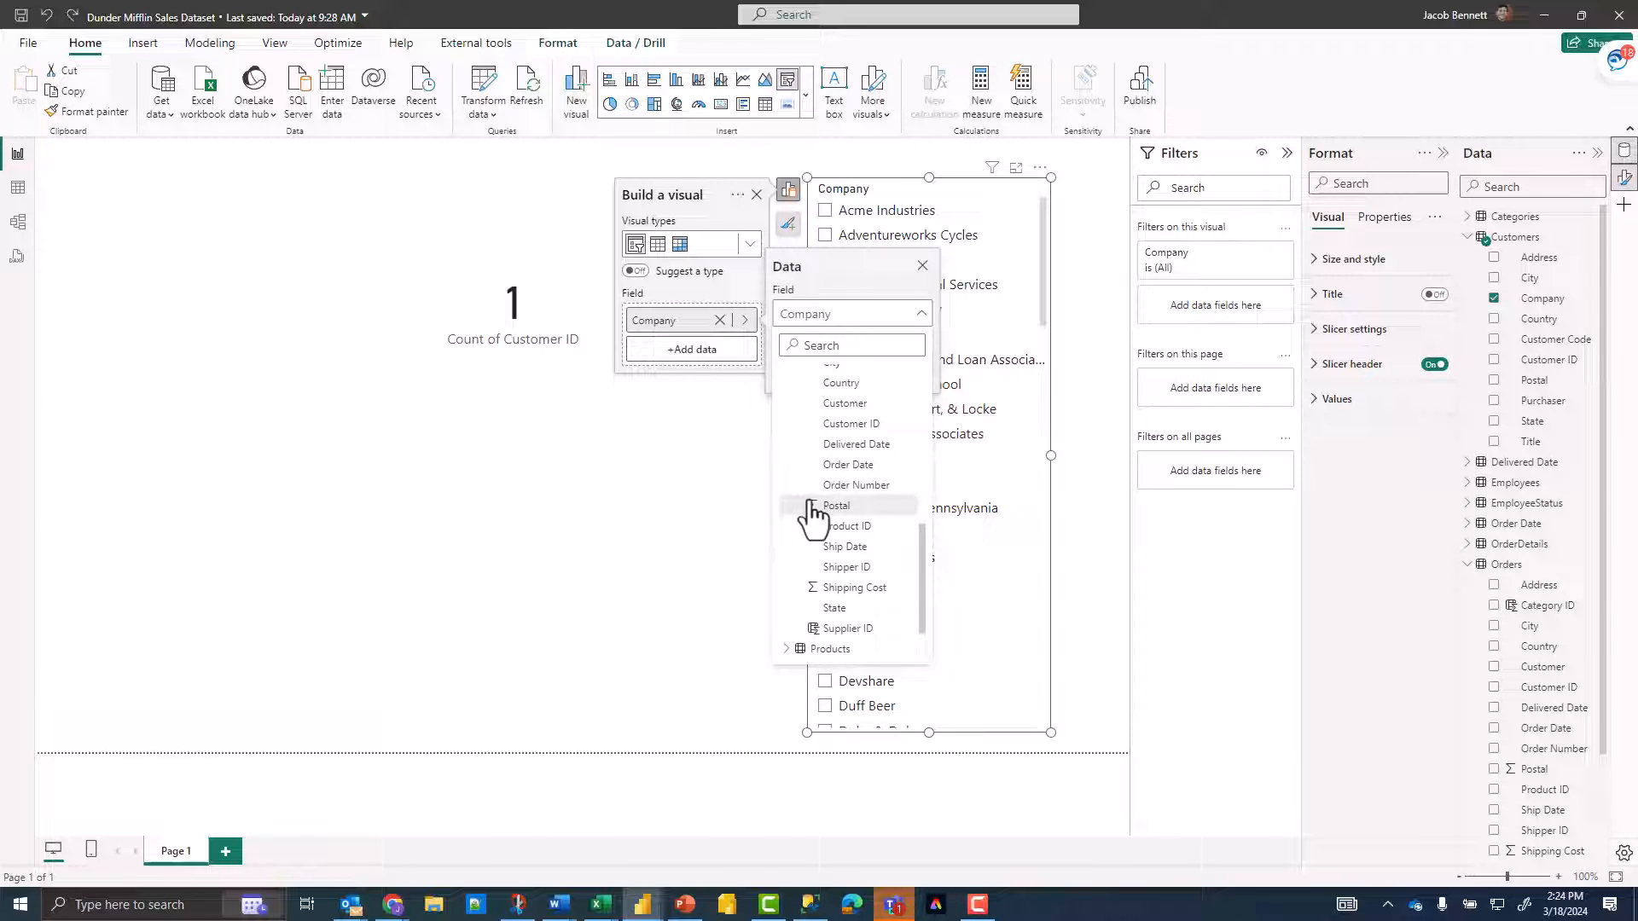
pyautogui.click(838, 608)
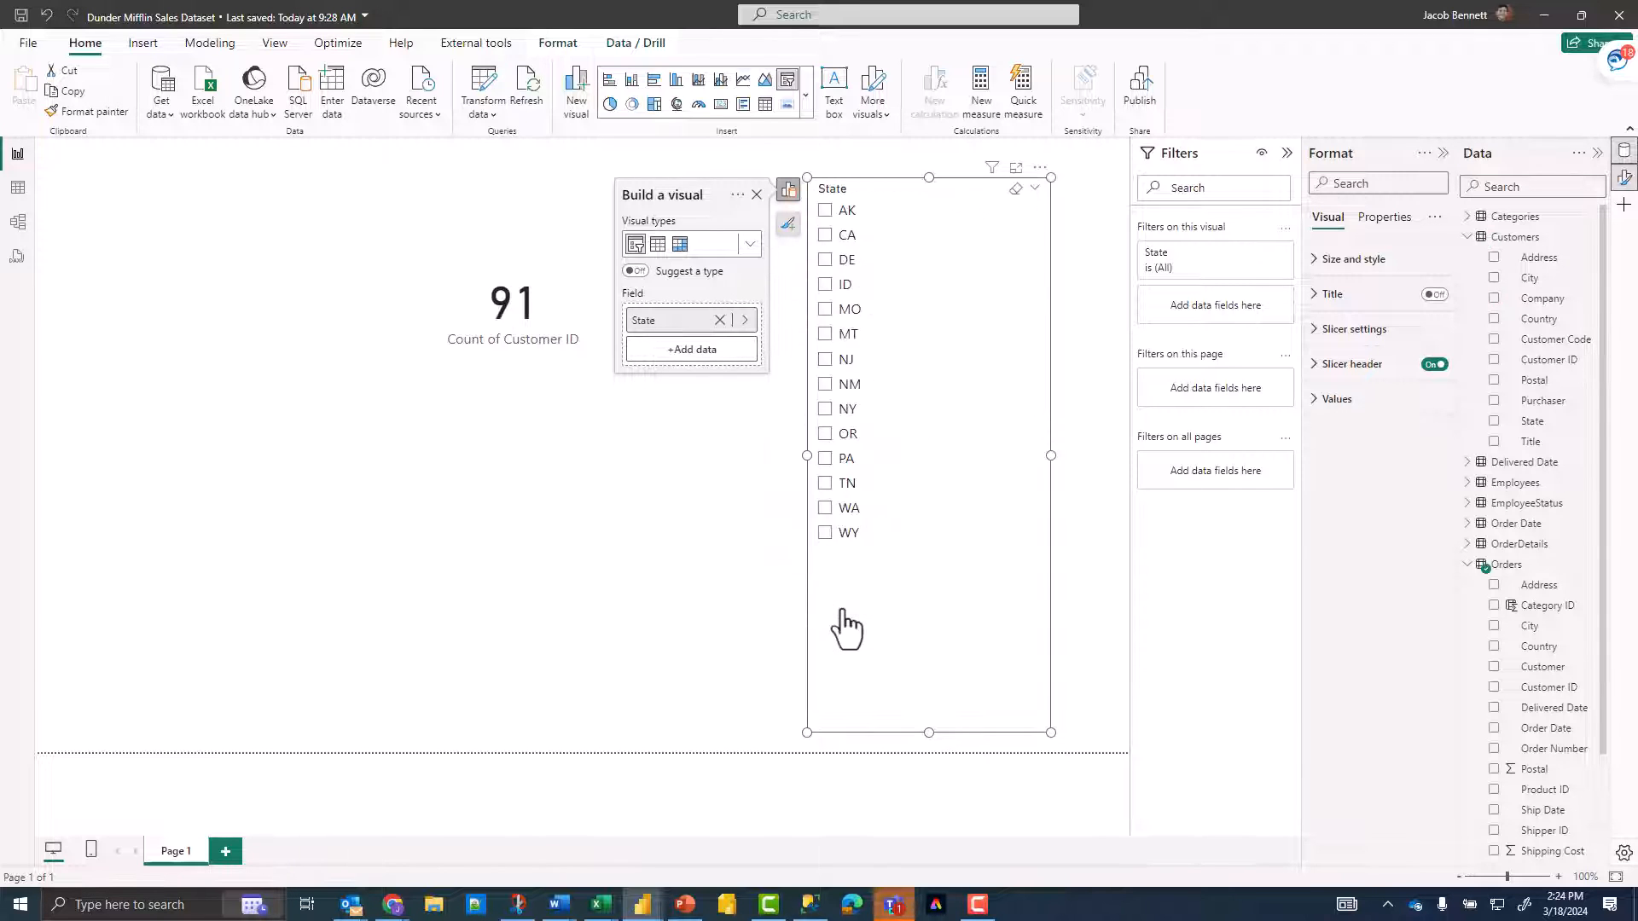
pyautogui.click(756, 195)
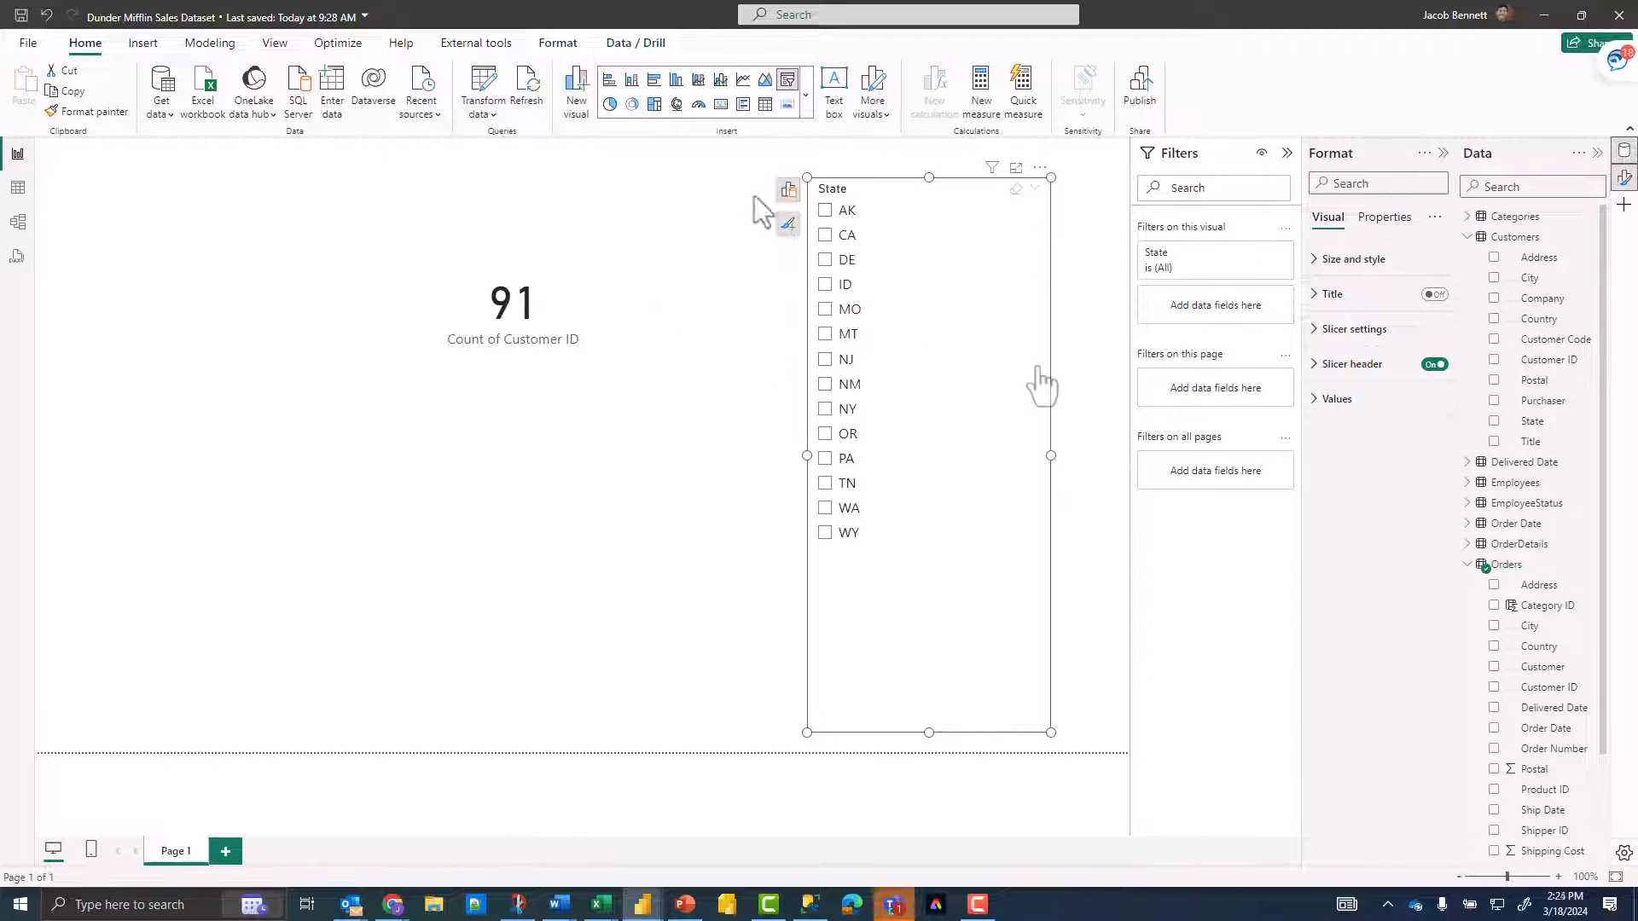
# Step: Test the State slicer against the customer count by selecting AK, CA, DE, ID, MO, MT and NJ in turn
pyautogui.click(841, 215)
pyautogui.click(827, 238)
pyautogui.click(826, 261)
pyautogui.click(826, 286)
pyautogui.click(826, 312)
pyautogui.click(826, 335)
pyautogui.click(825, 361)
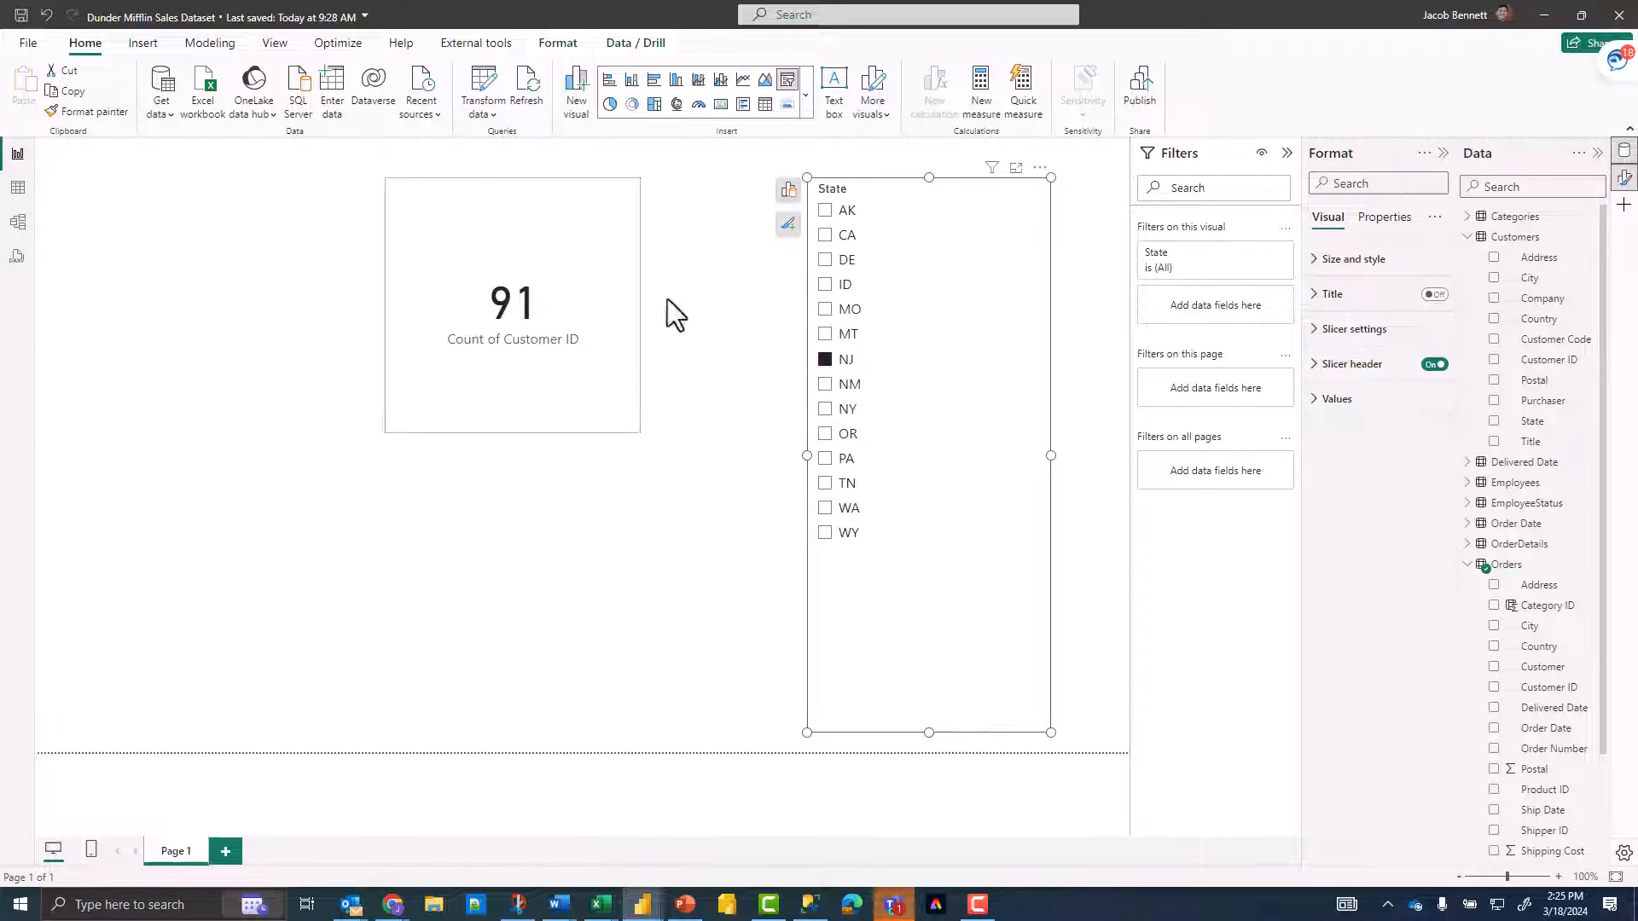
# Step: In the model view, set the cross-filter direction of the Orders–Customers relationship to Both and apply the change
pyautogui.click(27, 232)
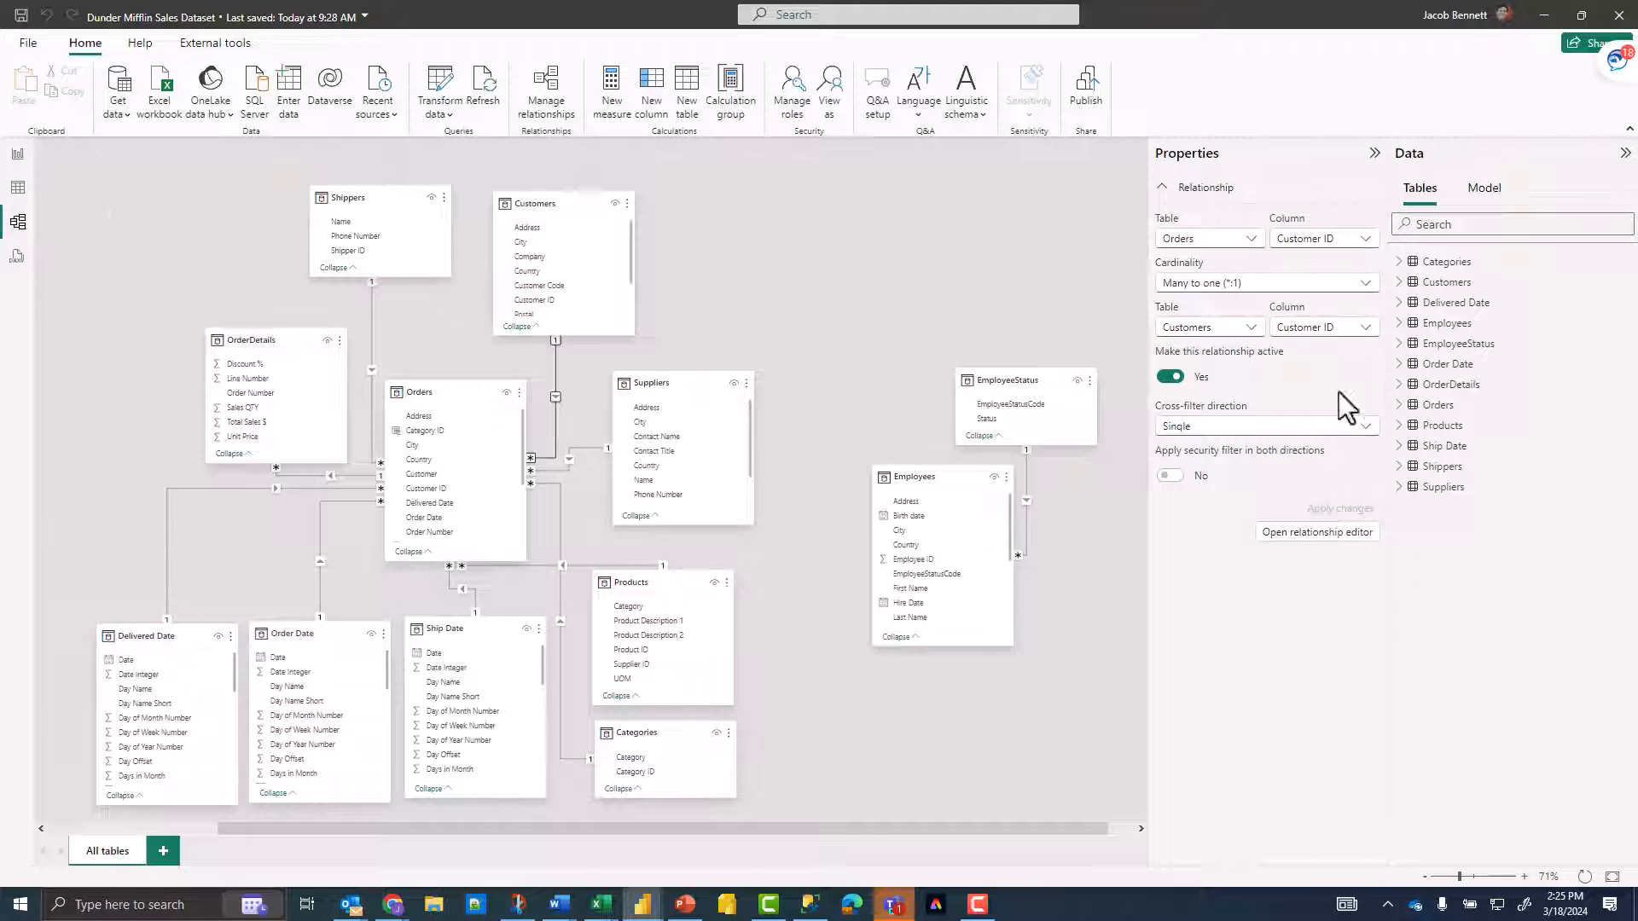
pyautogui.click(1194, 429)
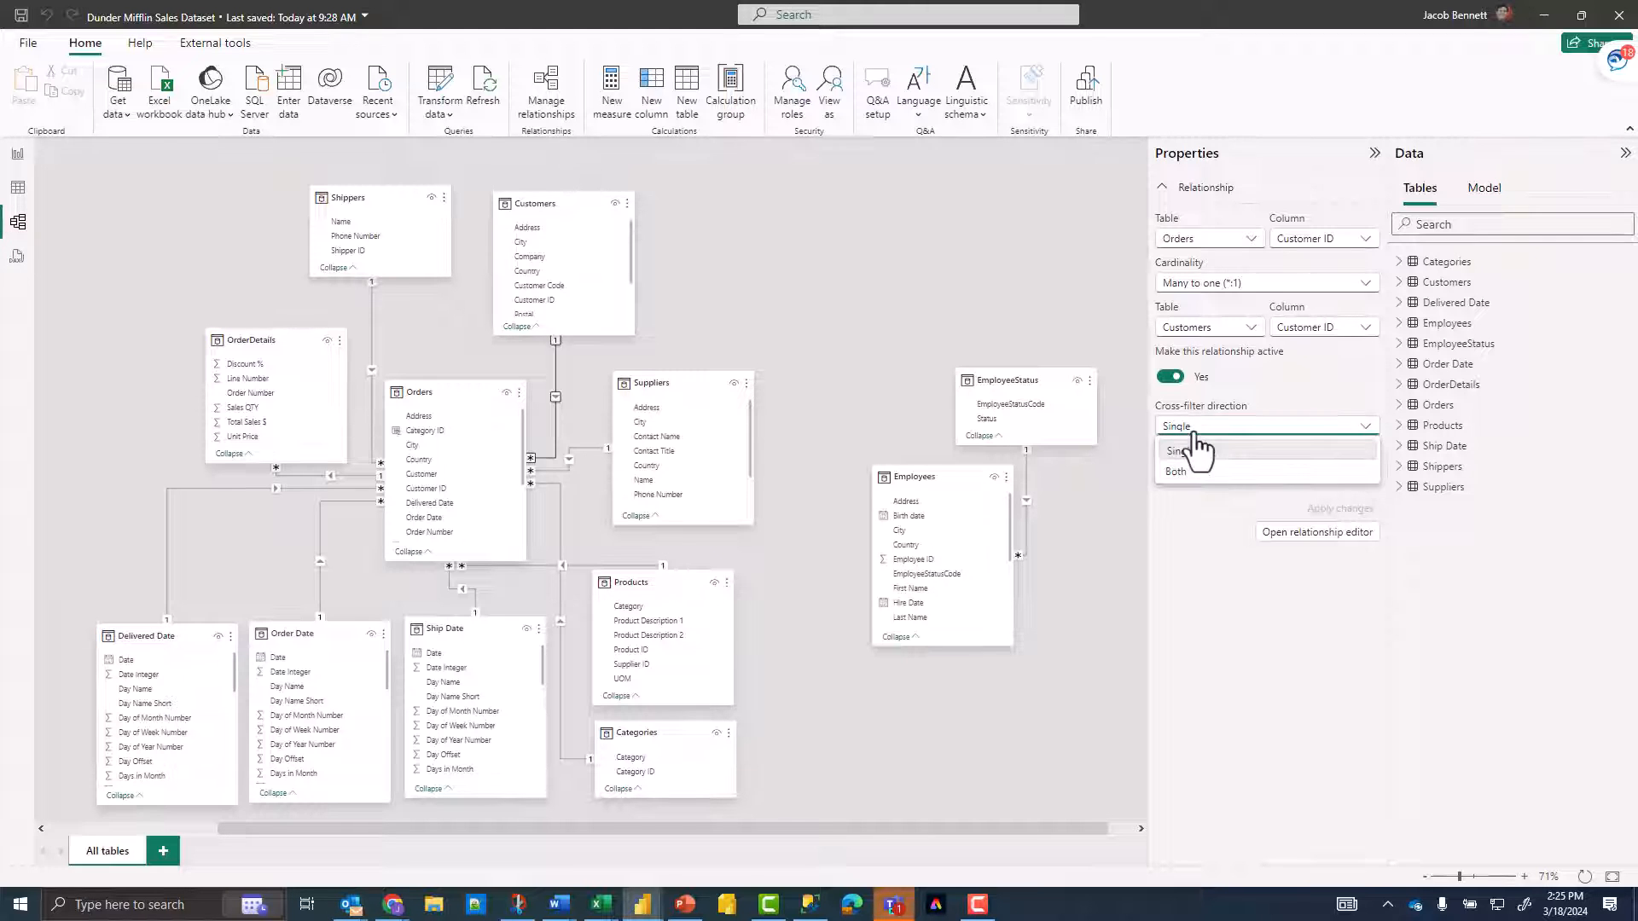
pyautogui.click(1198, 467)
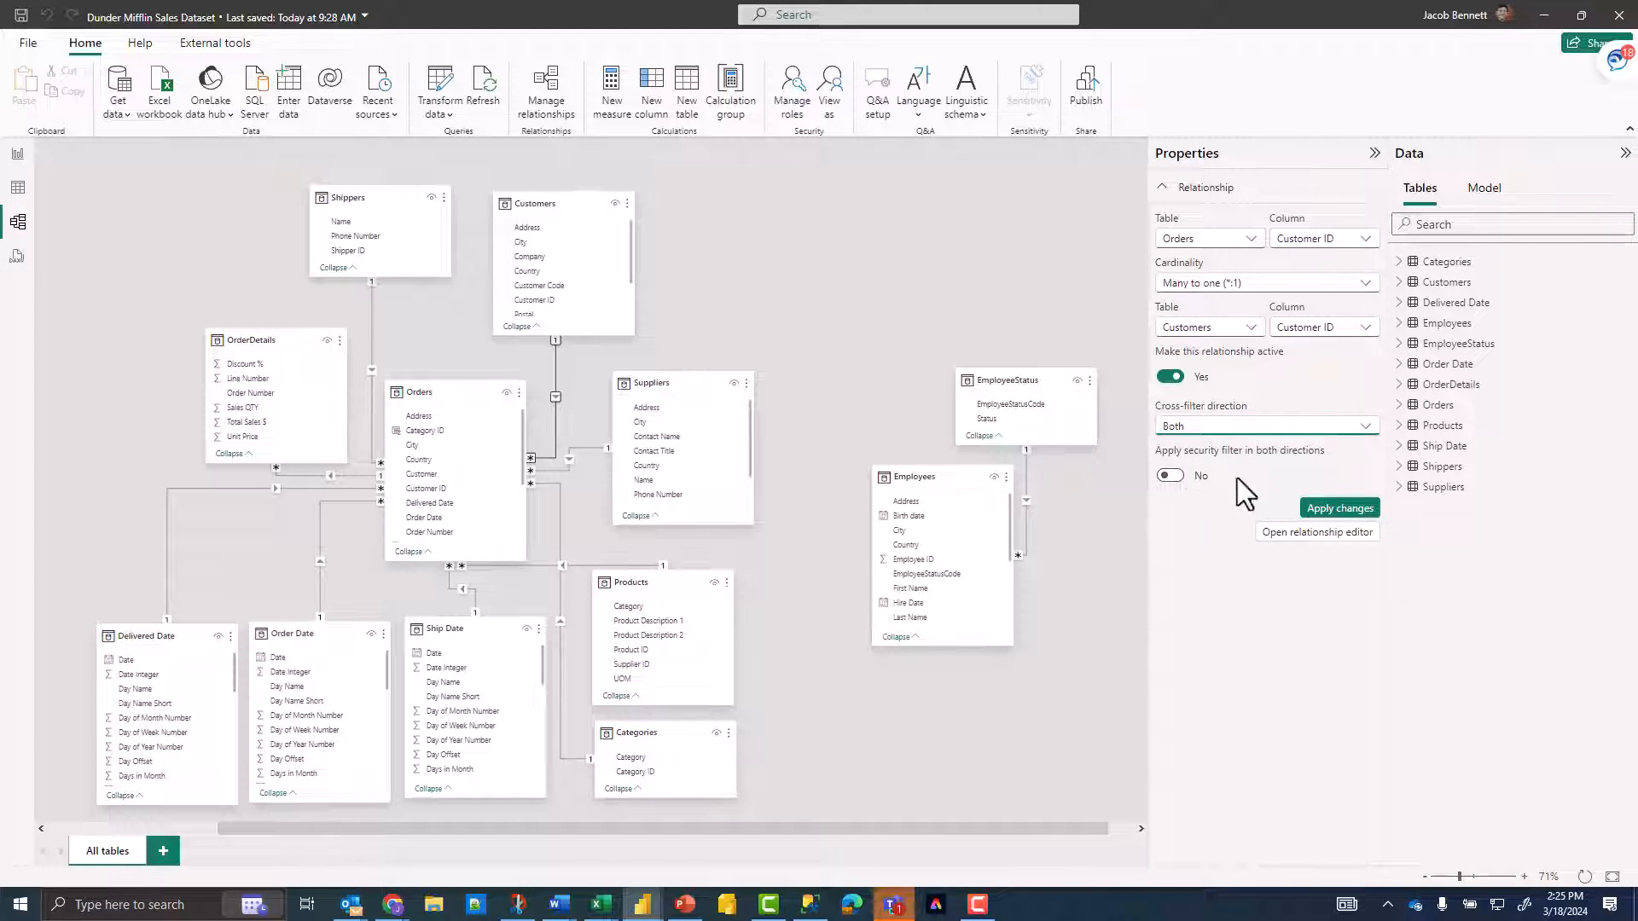
pyautogui.click(1336, 510)
# Step: Return to the report view and test the customer count by clearing NJ and selecting MT in the State slicer
pyautogui.click(17, 156)
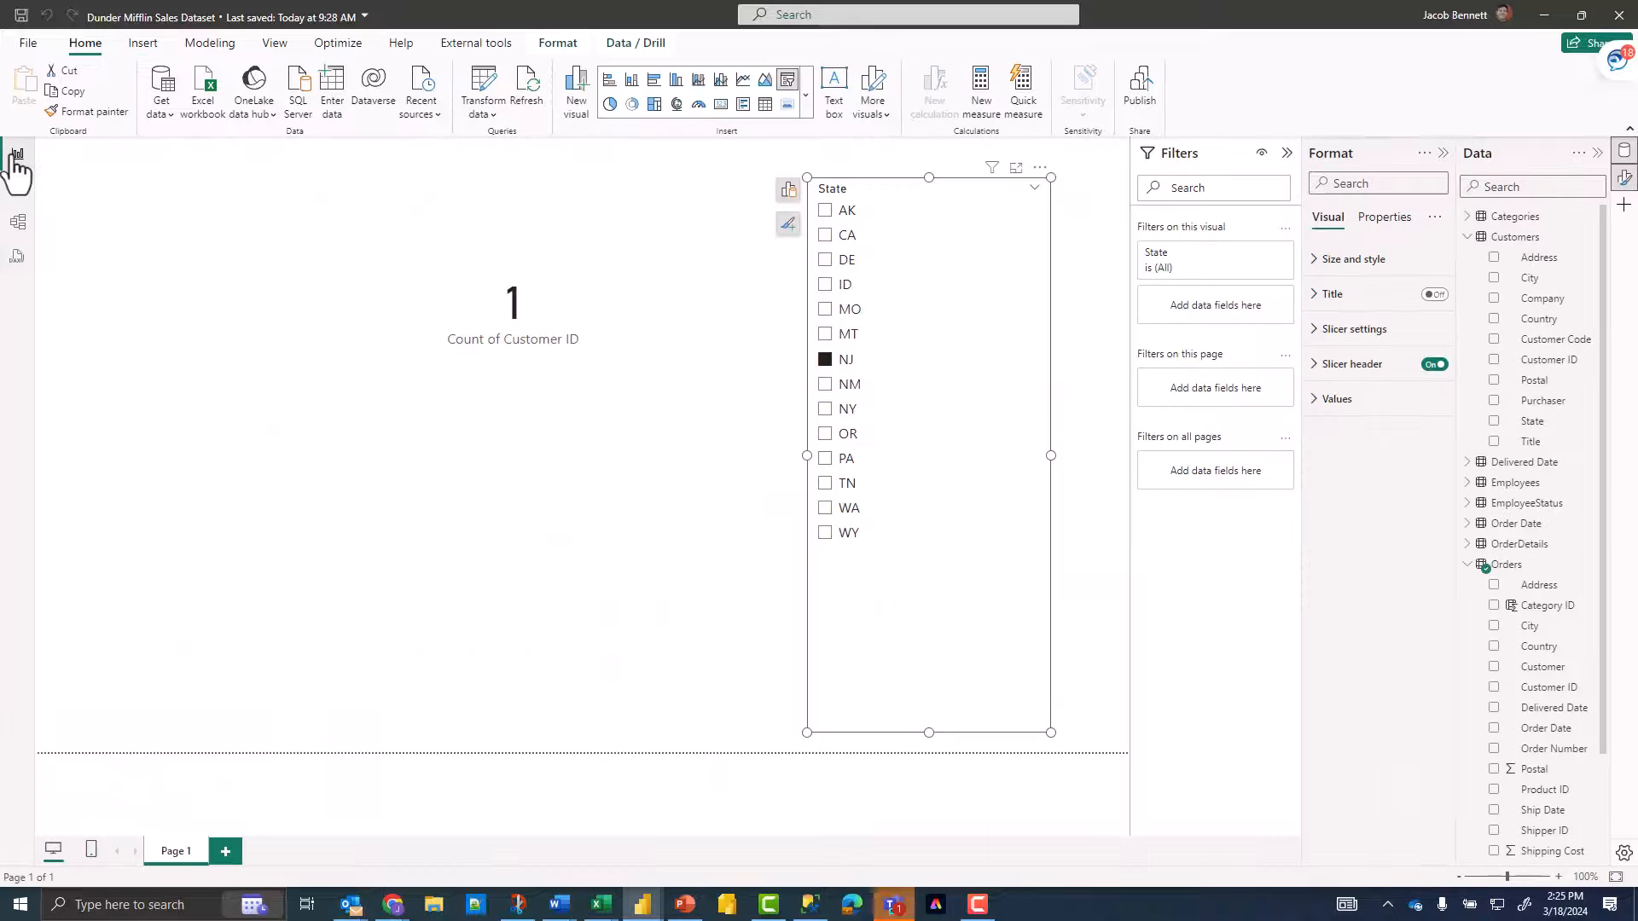
pyautogui.click(832, 359)
pyautogui.click(831, 333)
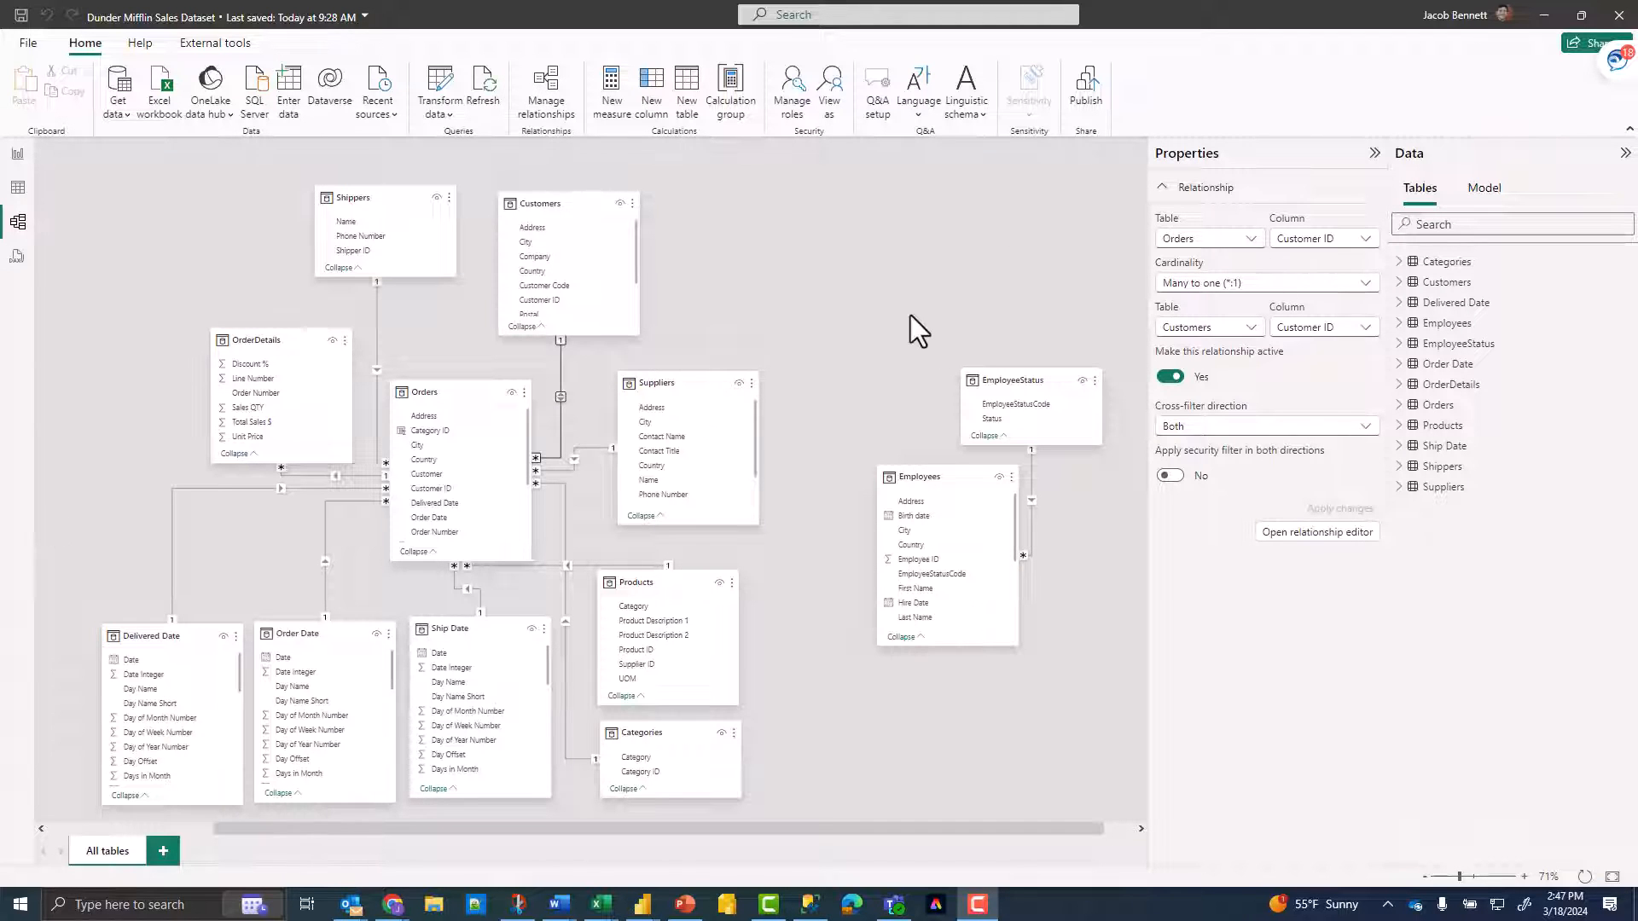
# Step: Turn on showing related fields for collapsed cards in the model view, and collapse the Customers and Suppliers tables
pyautogui.click(862, 308)
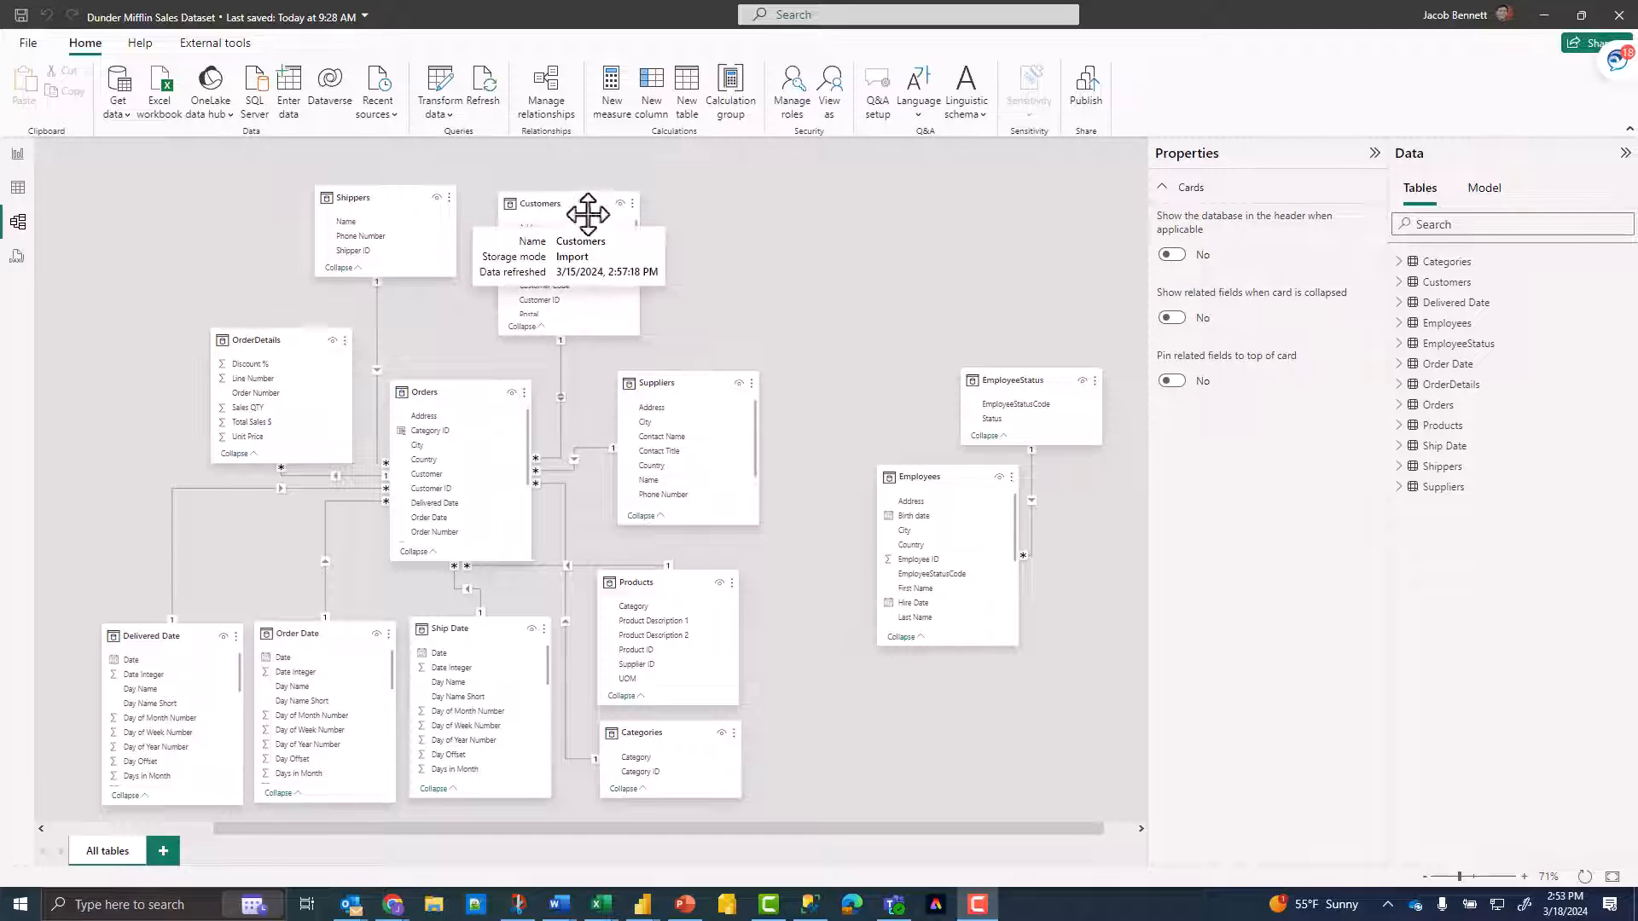
pyautogui.click(1174, 318)
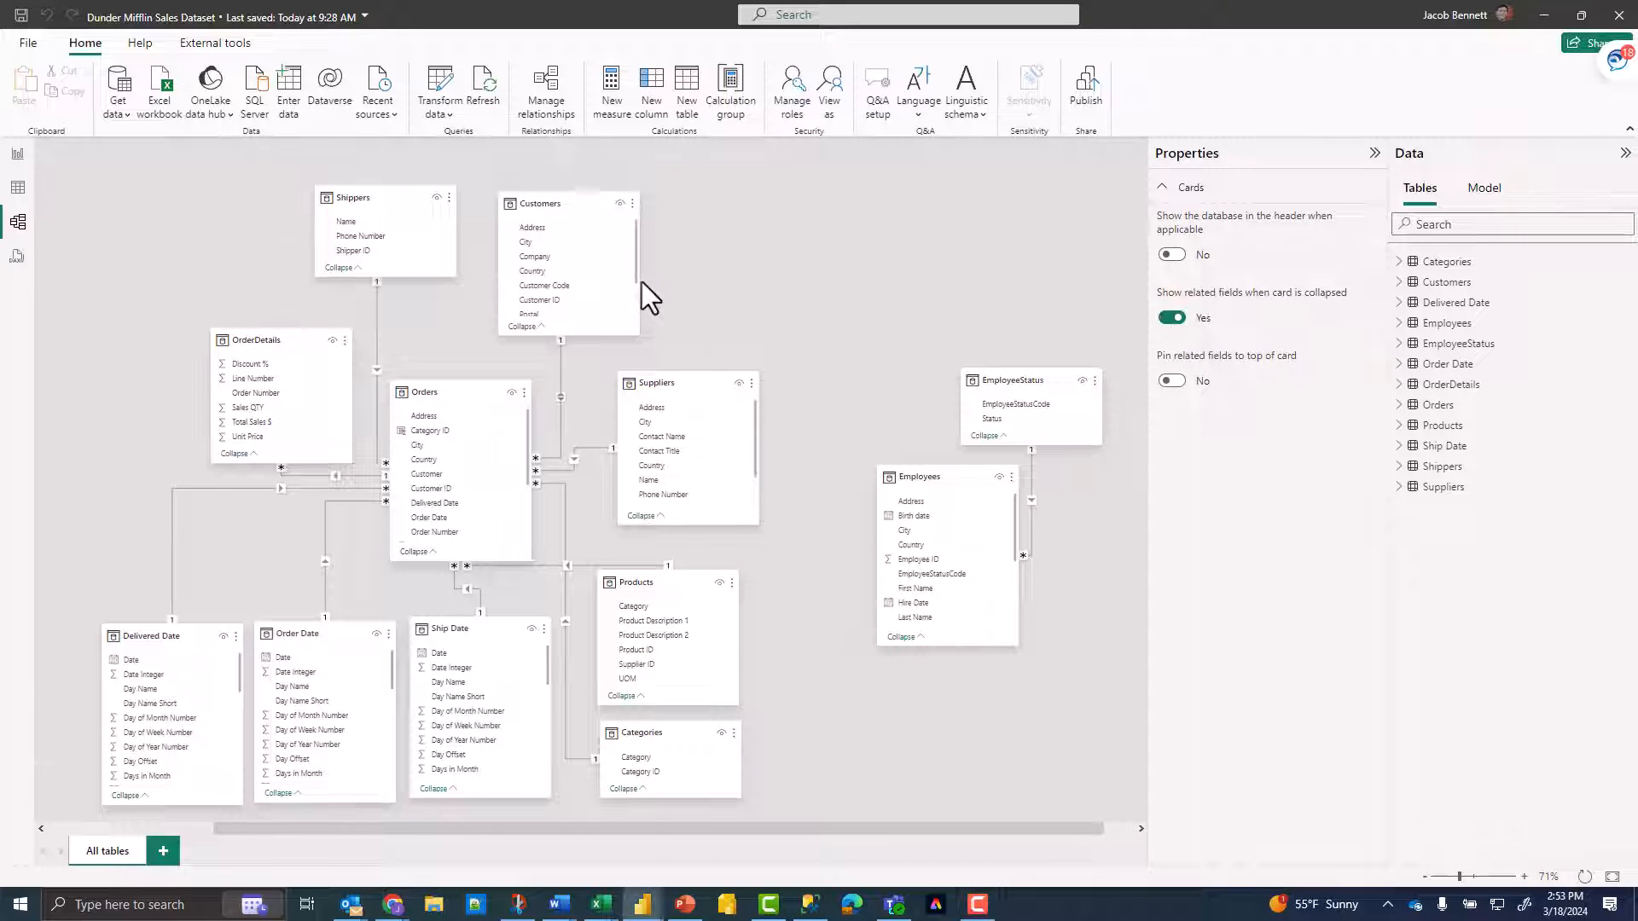
pyautogui.click(522, 327)
pyautogui.click(654, 515)
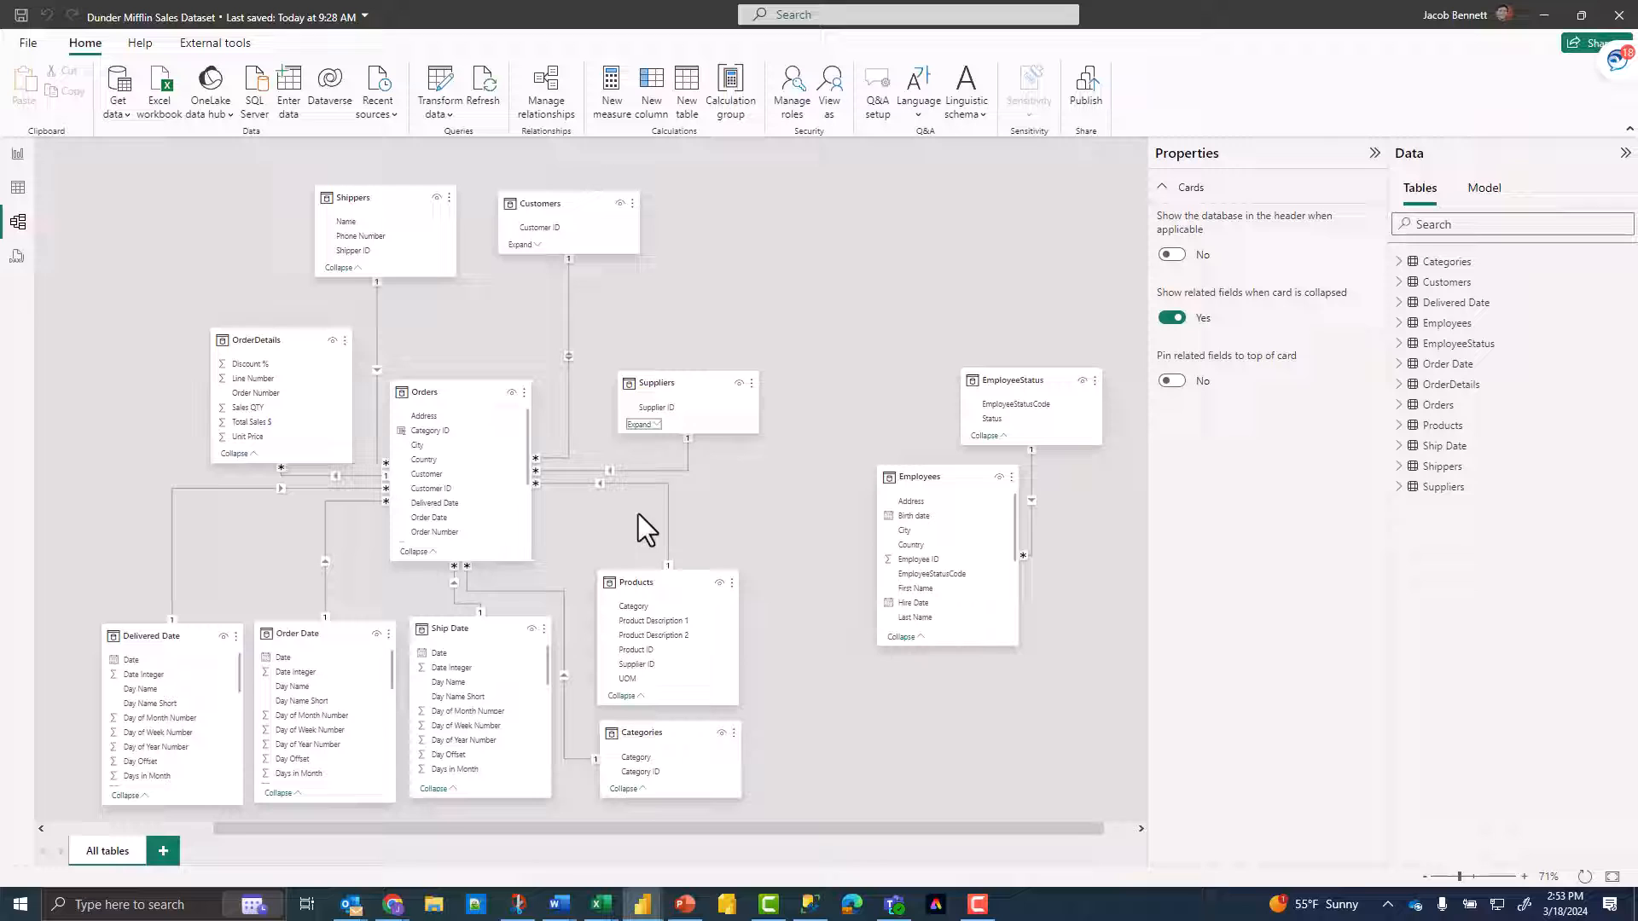
# Step: Collapse the Orders and OrderDetails cards, and expand them again together with the Customers and Suppliers cards
pyautogui.click(418, 552)
pyautogui.click(245, 455)
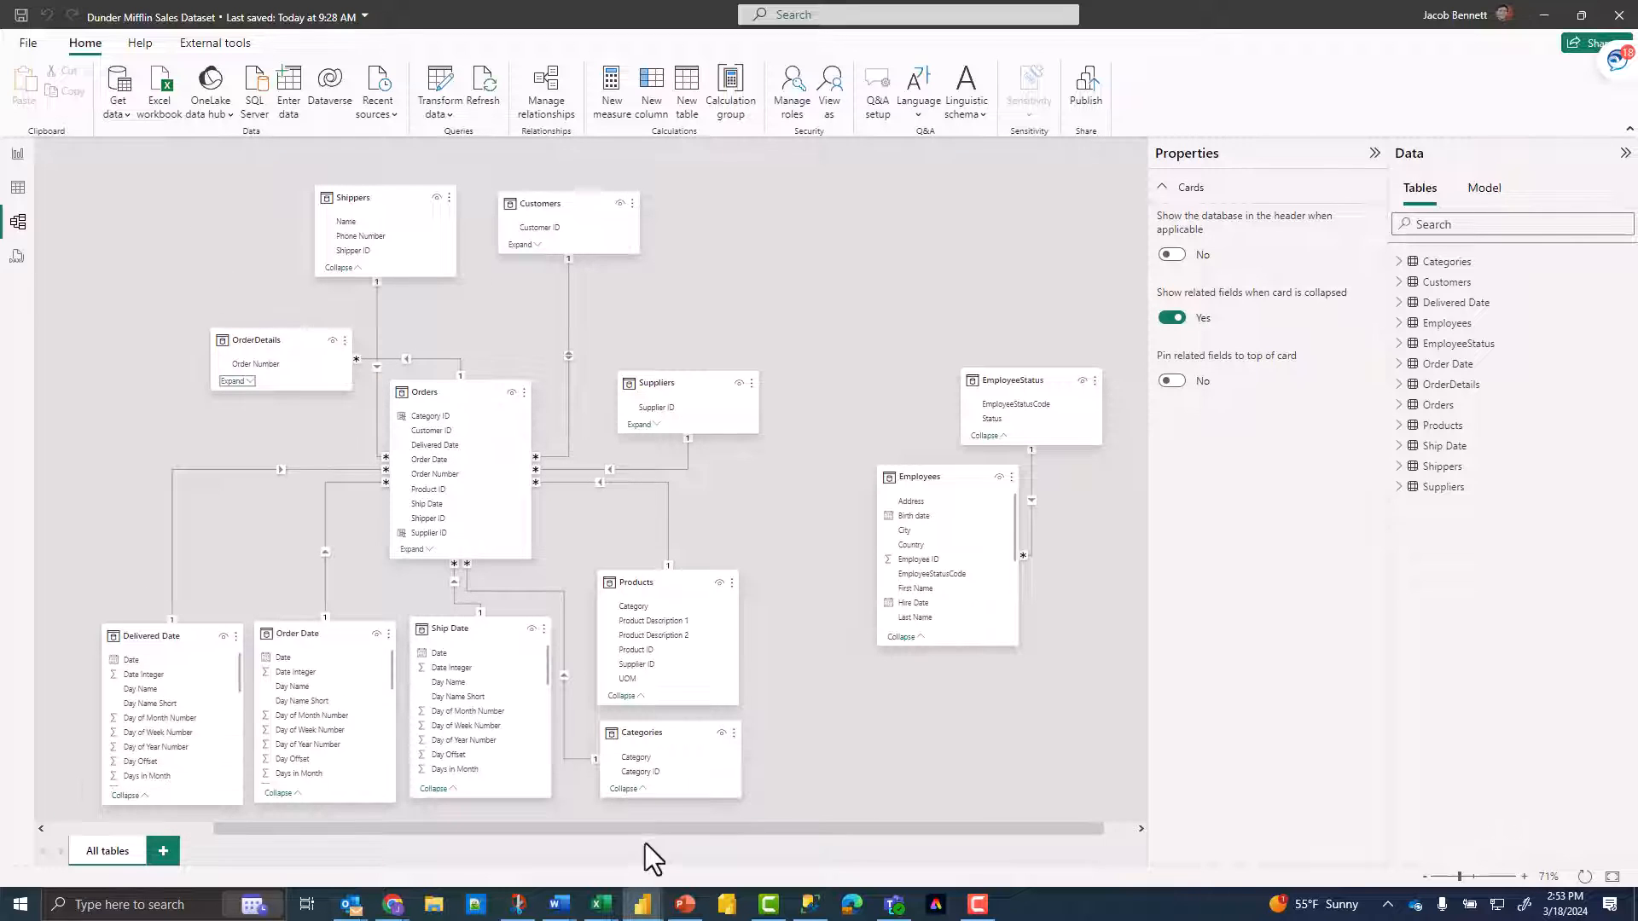
pyautogui.click(234, 382)
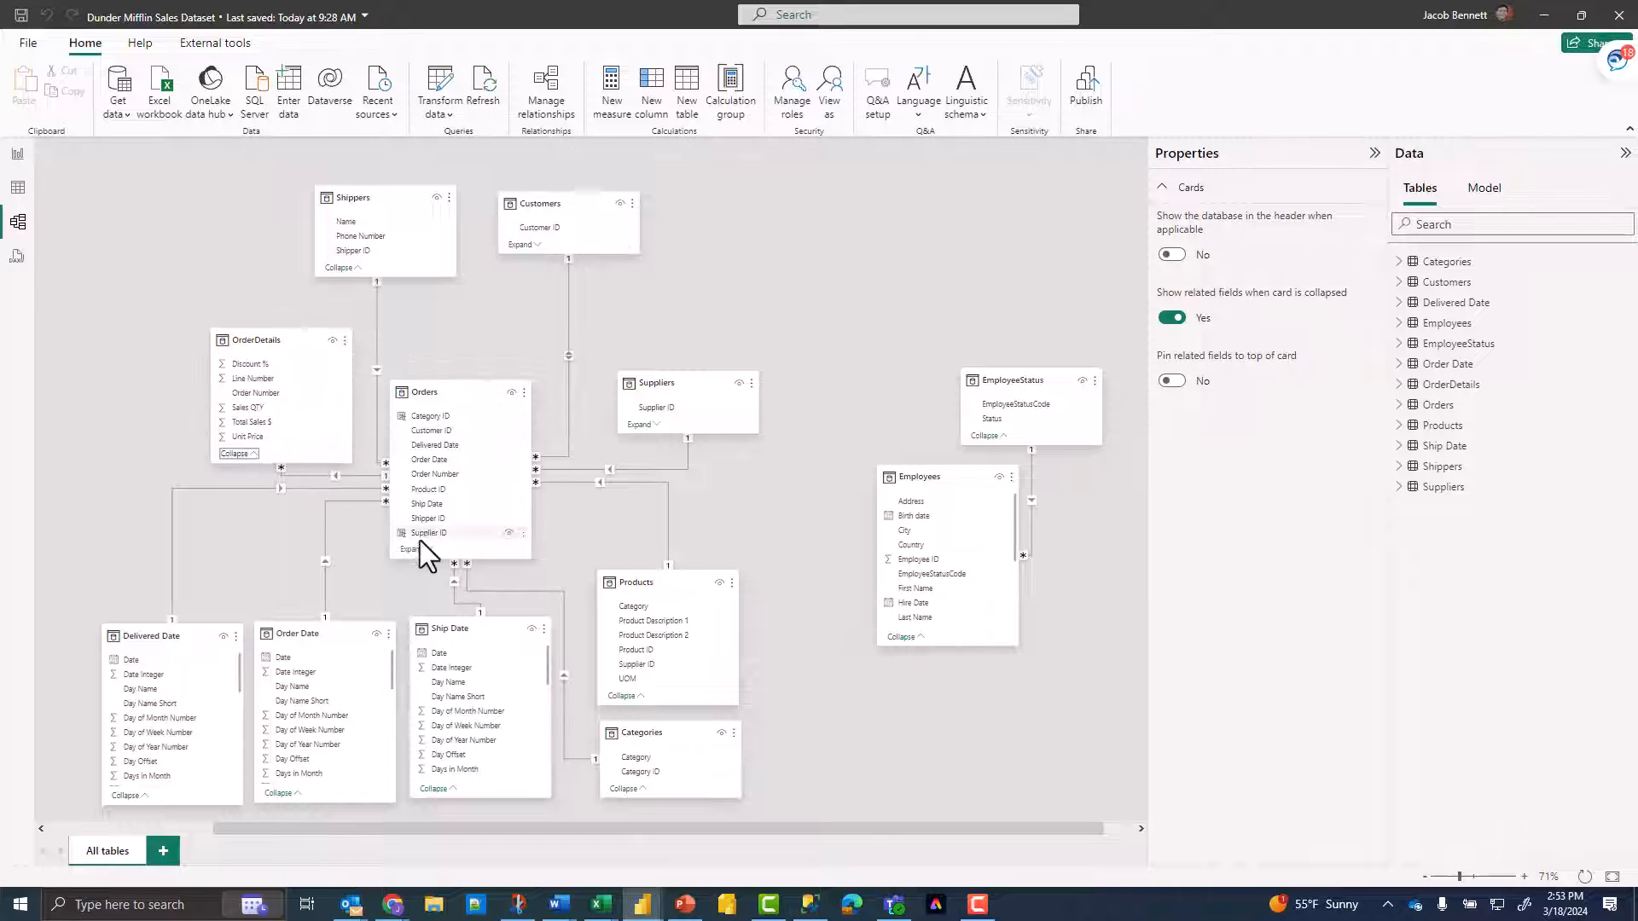
pyautogui.click(414, 549)
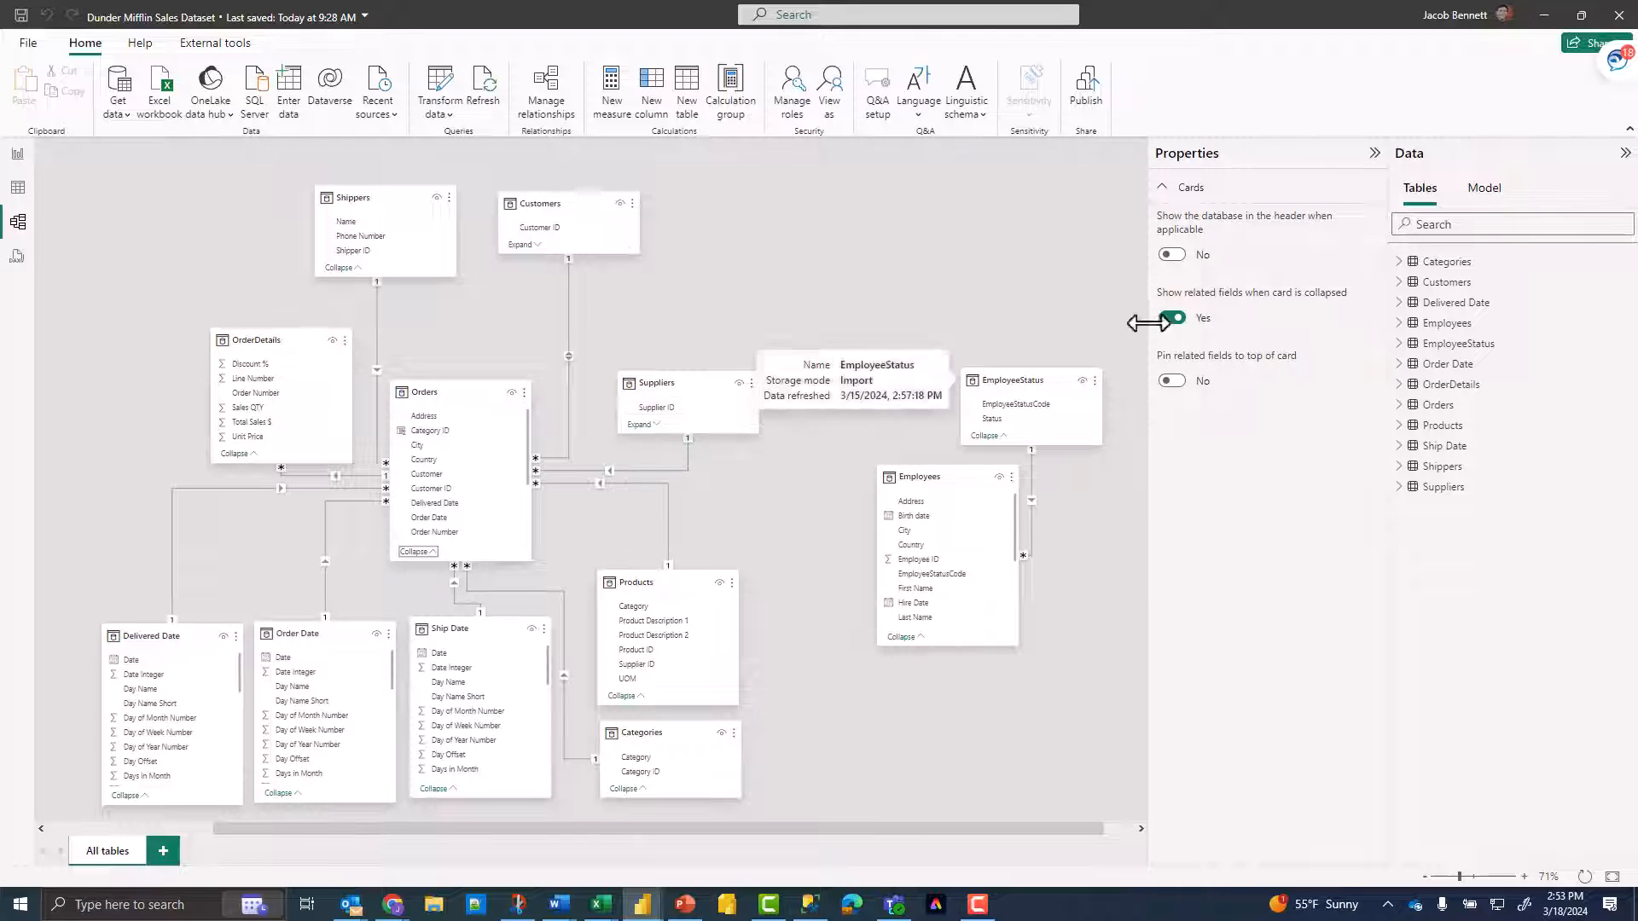
pyautogui.click(522, 244)
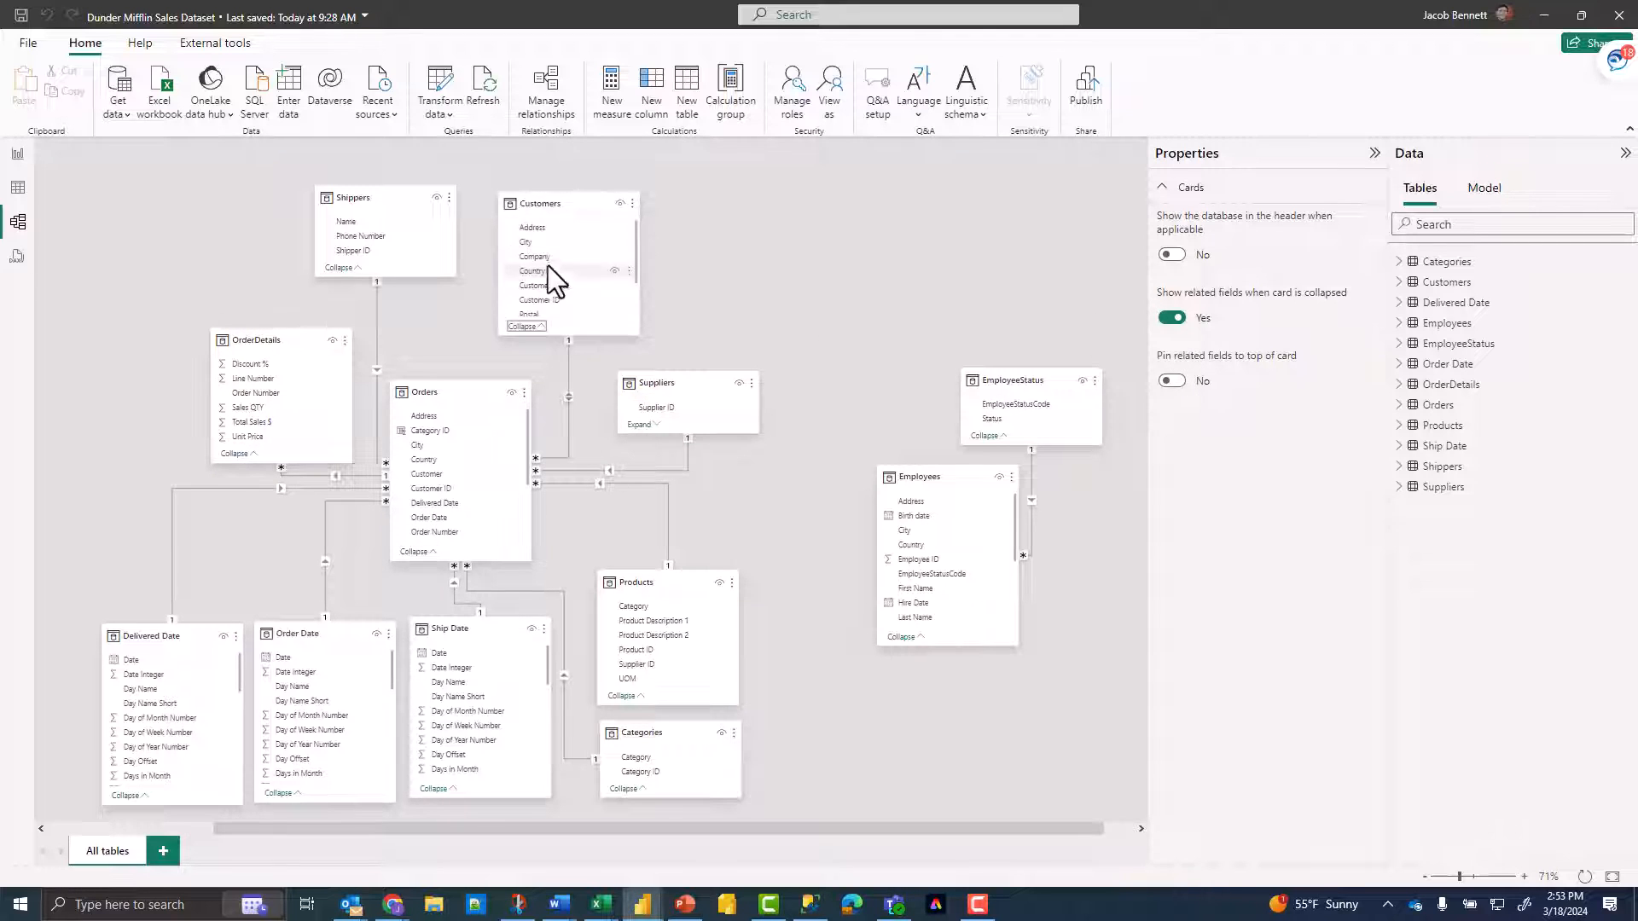
pyautogui.click(641, 424)
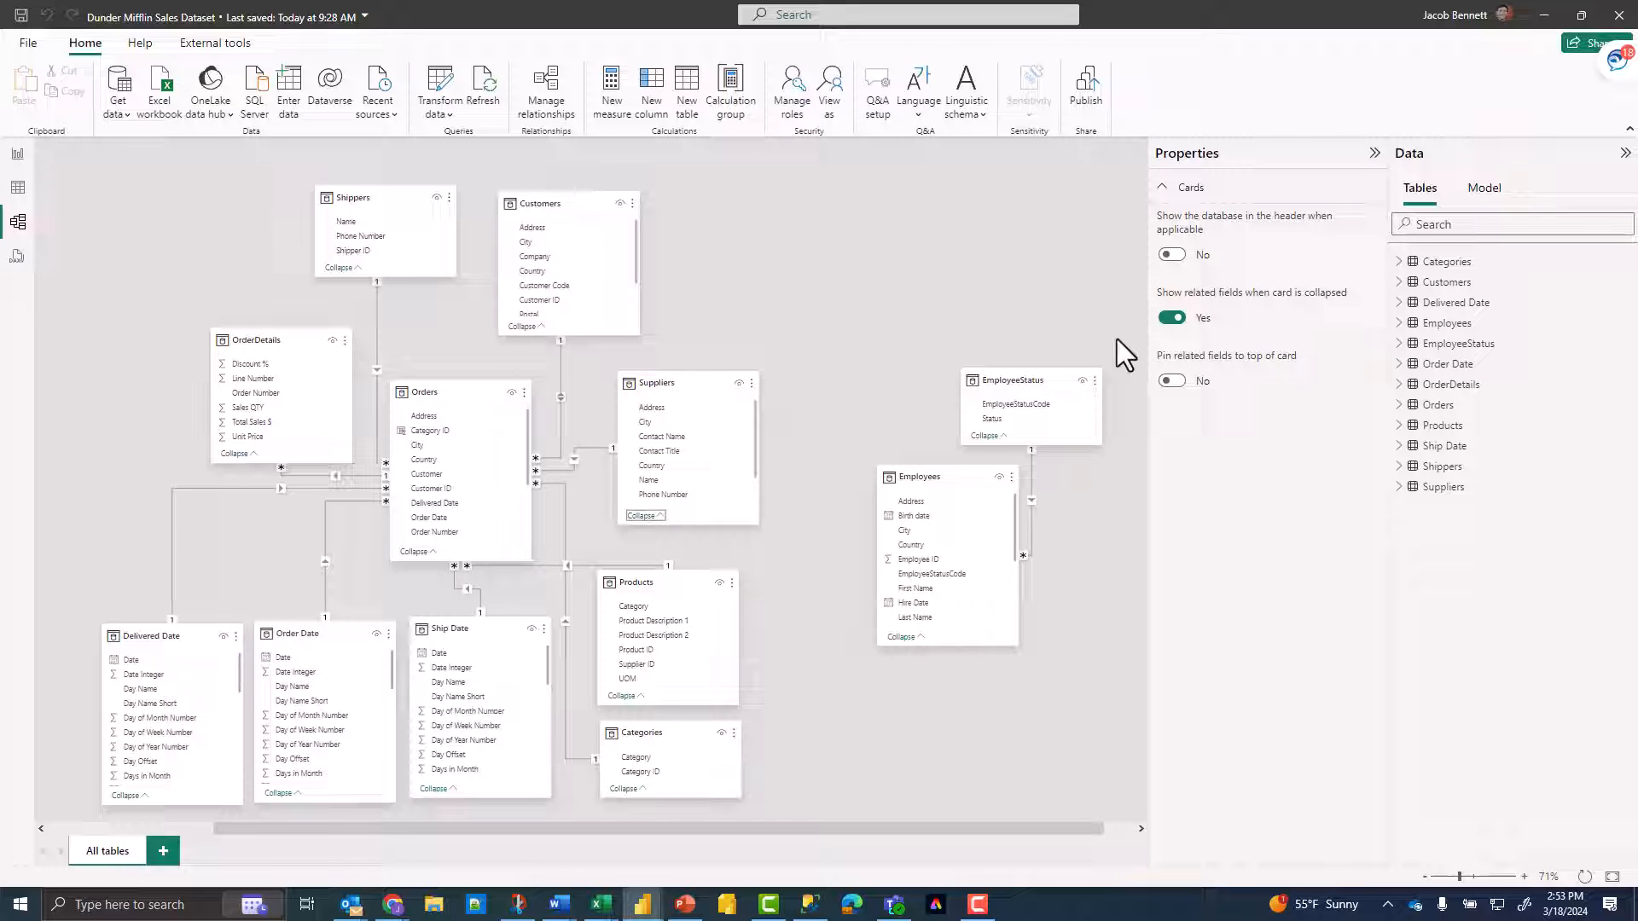
# Step: Turn off showing related fields for collapsed cards, and try pinning related fields to the top of the cards
pyautogui.click(1171, 317)
pyautogui.click(1174, 383)
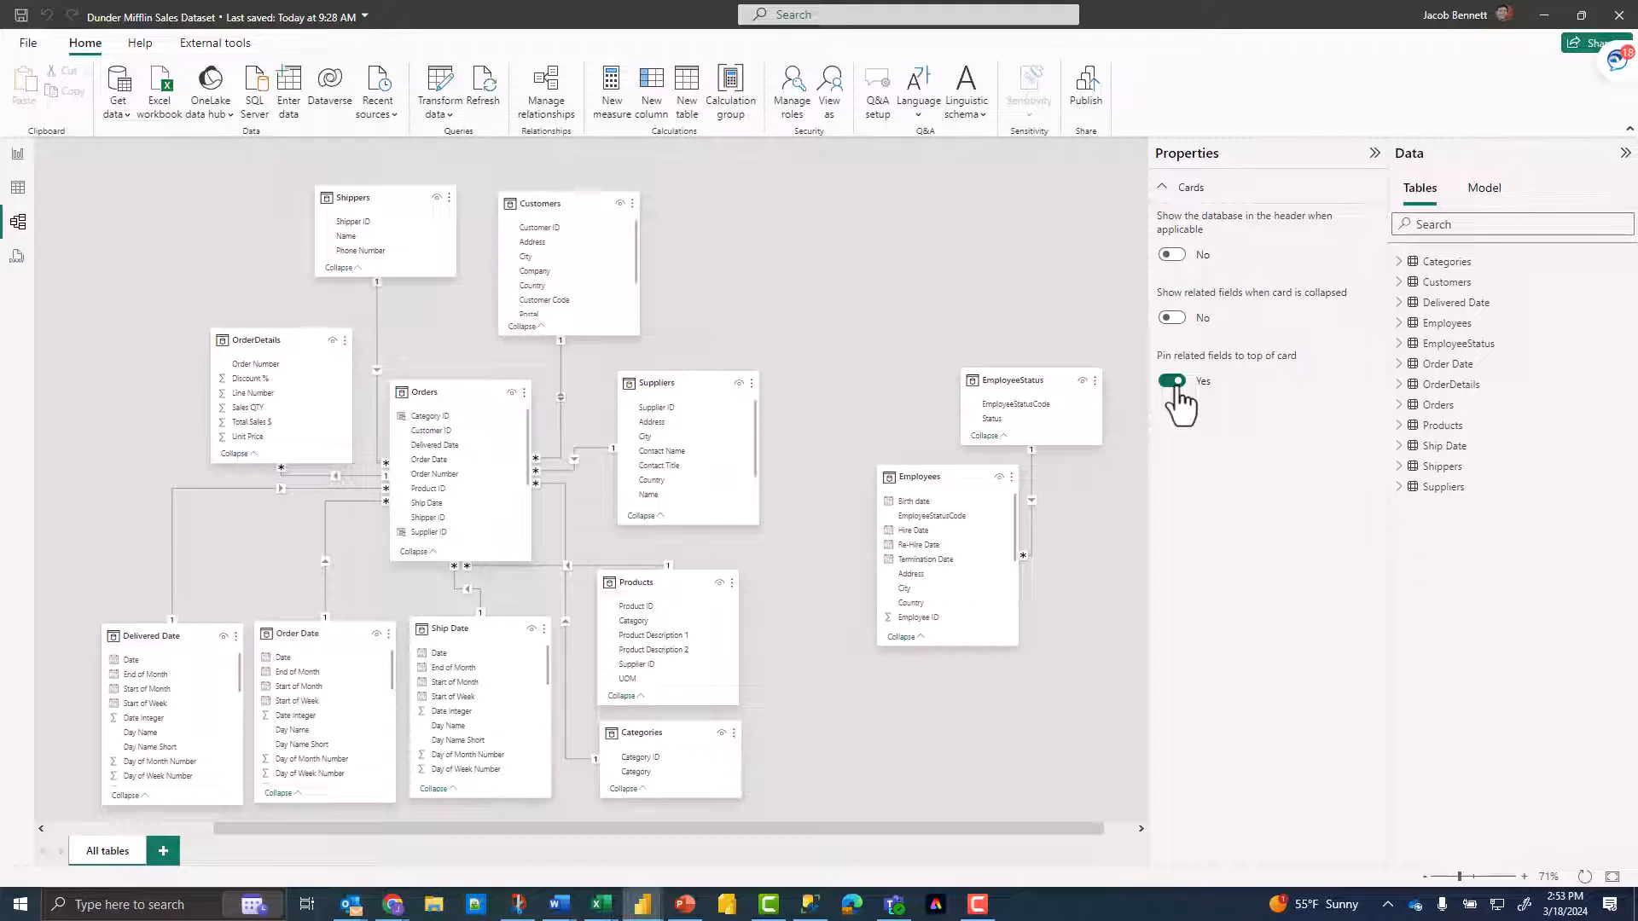
pyautogui.click(1174, 389)
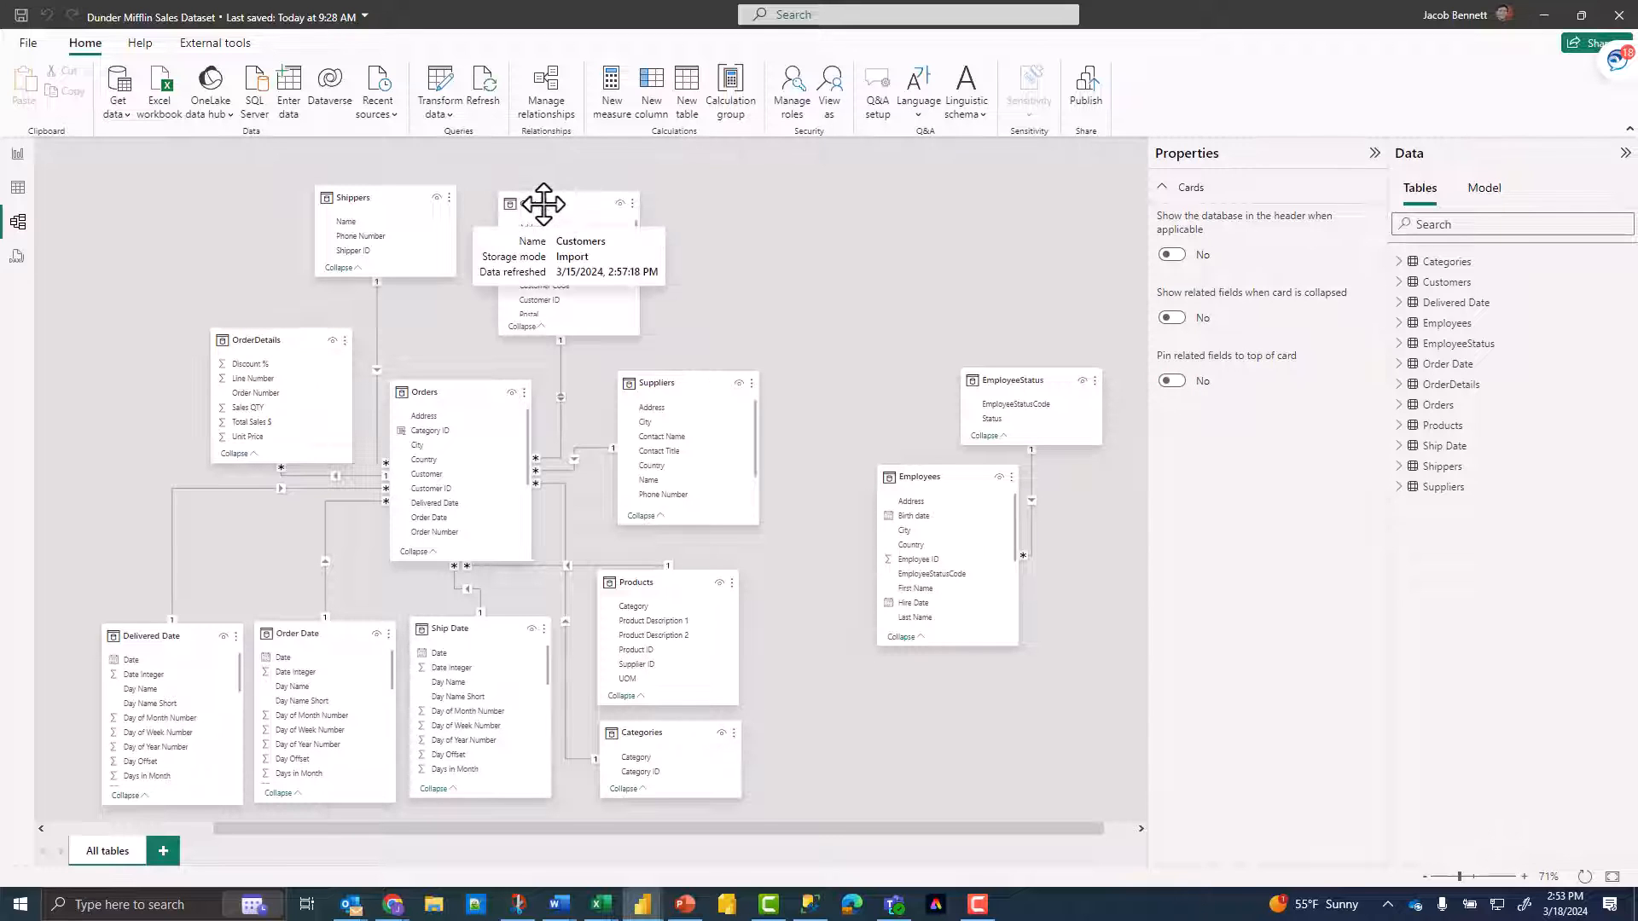
# Step: Give the Orders table the description "All sales history for Dunder Mifflin" and check it in the table's tooltip
pyautogui.click(446, 395)
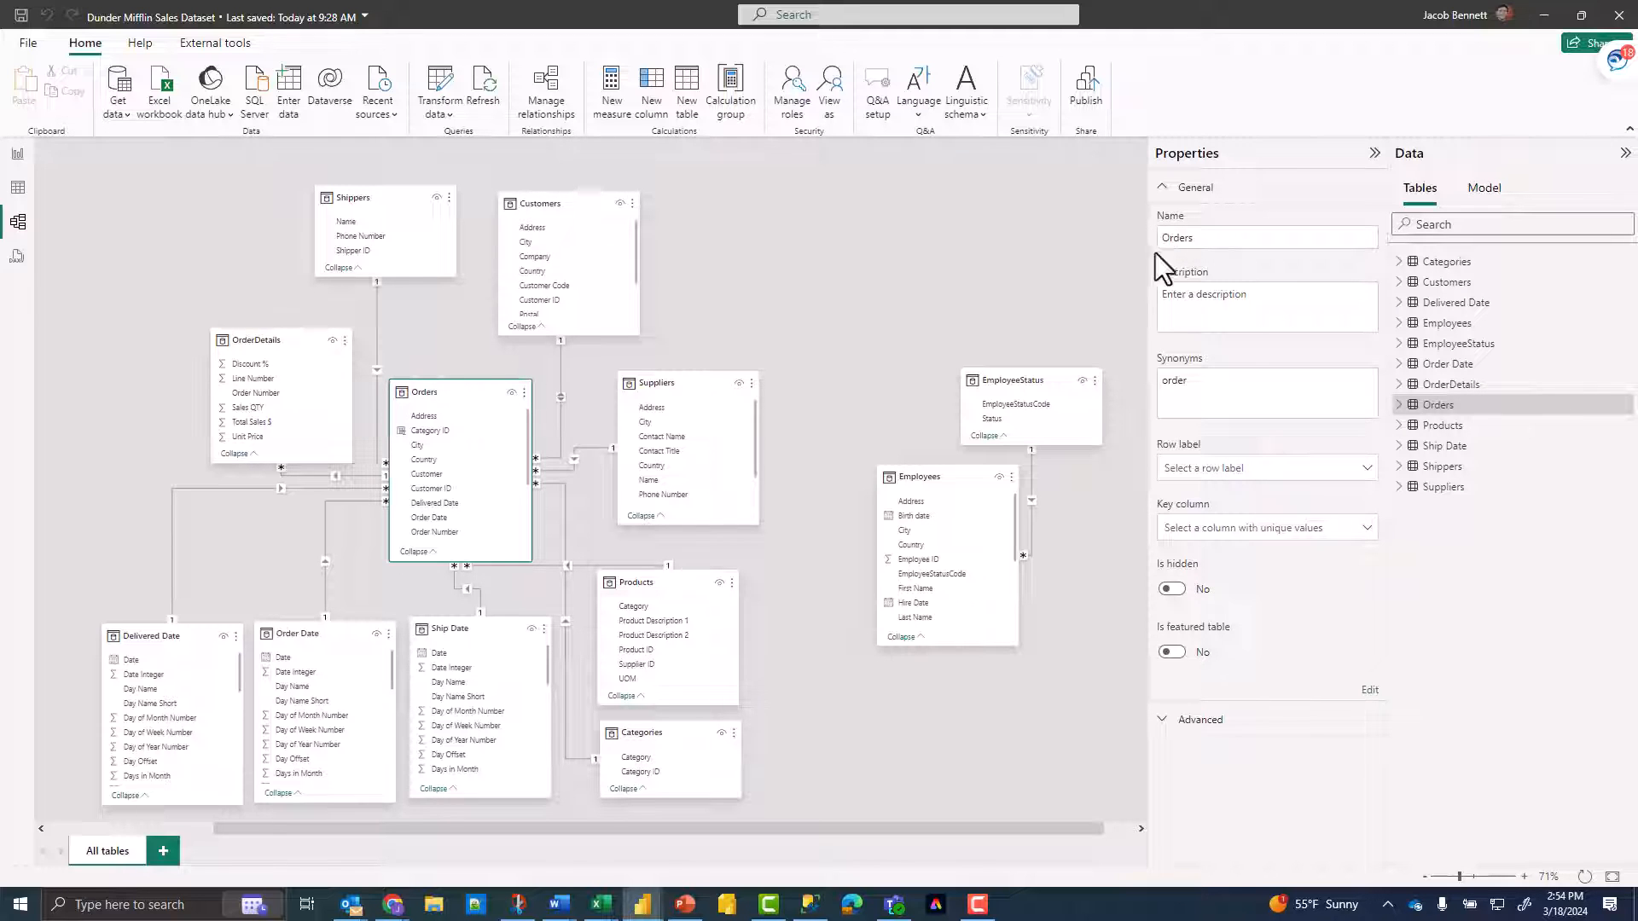
pyautogui.click(1201, 312)
pyautogui.write('All sales history for Dund')
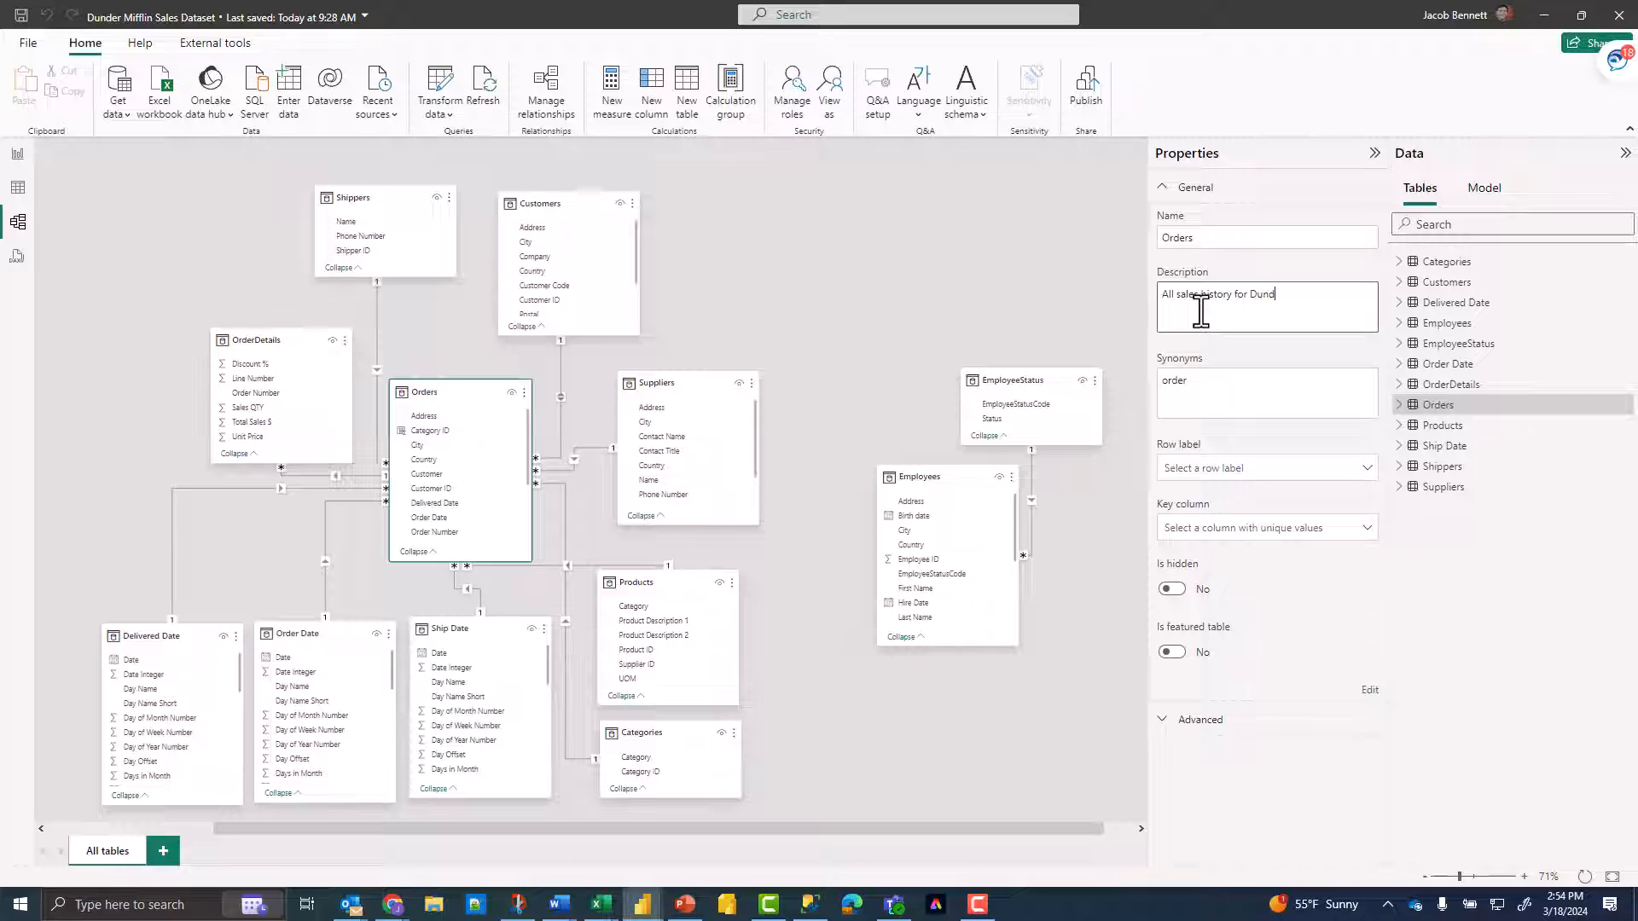
pyautogui.write('er Mifflin')
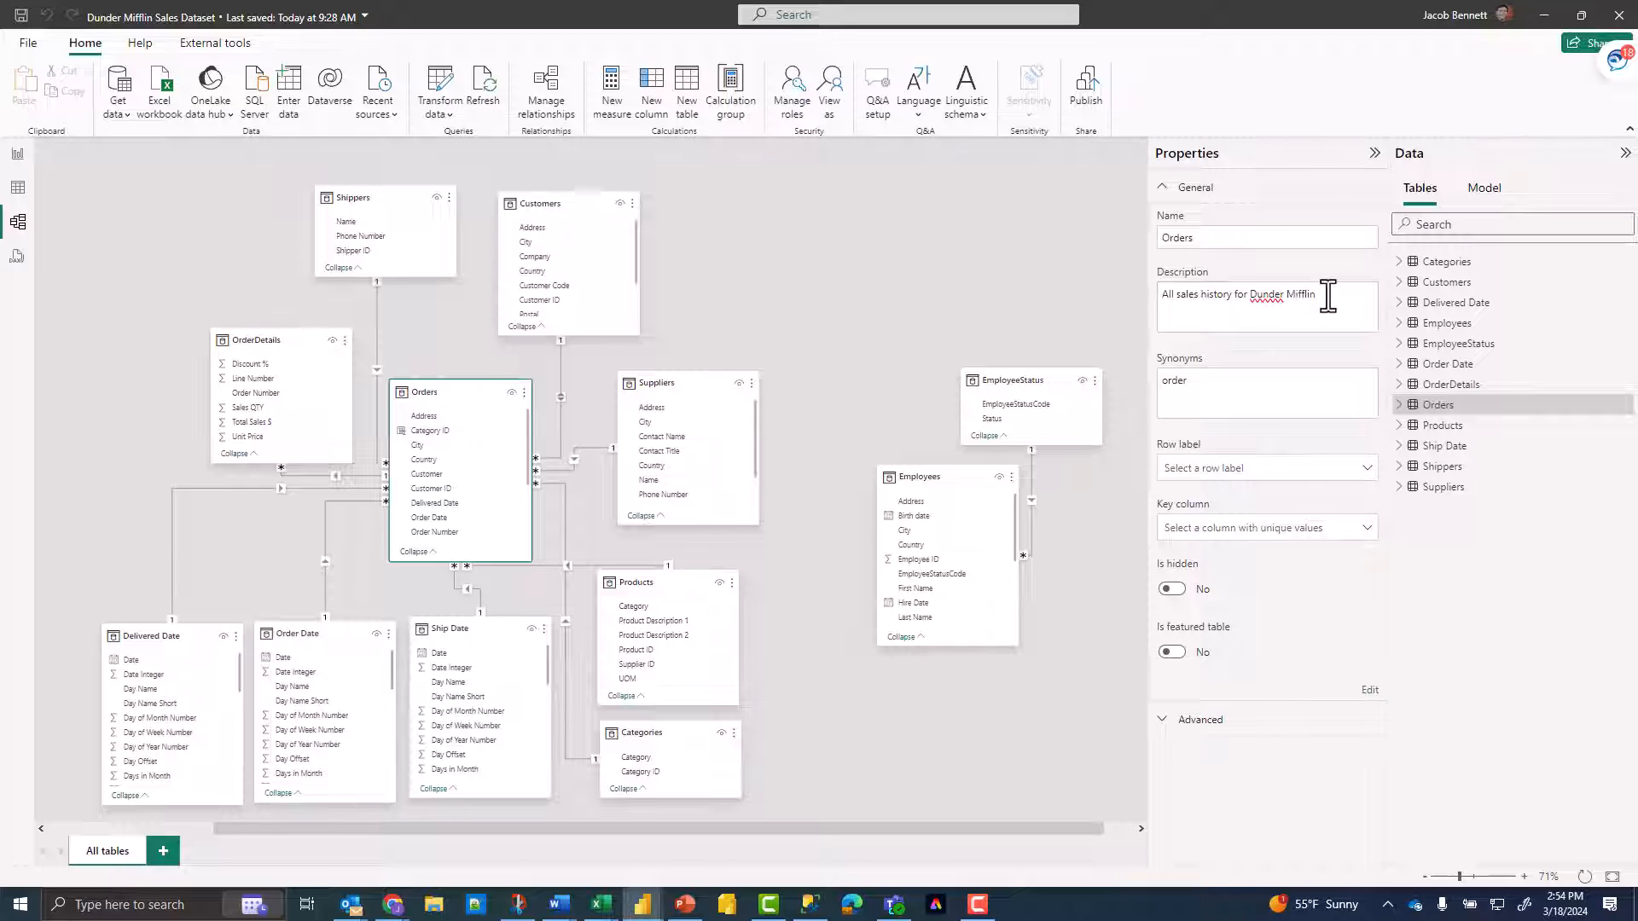
pyautogui.press('Tab')
pyautogui.moveTo(1452, 418)
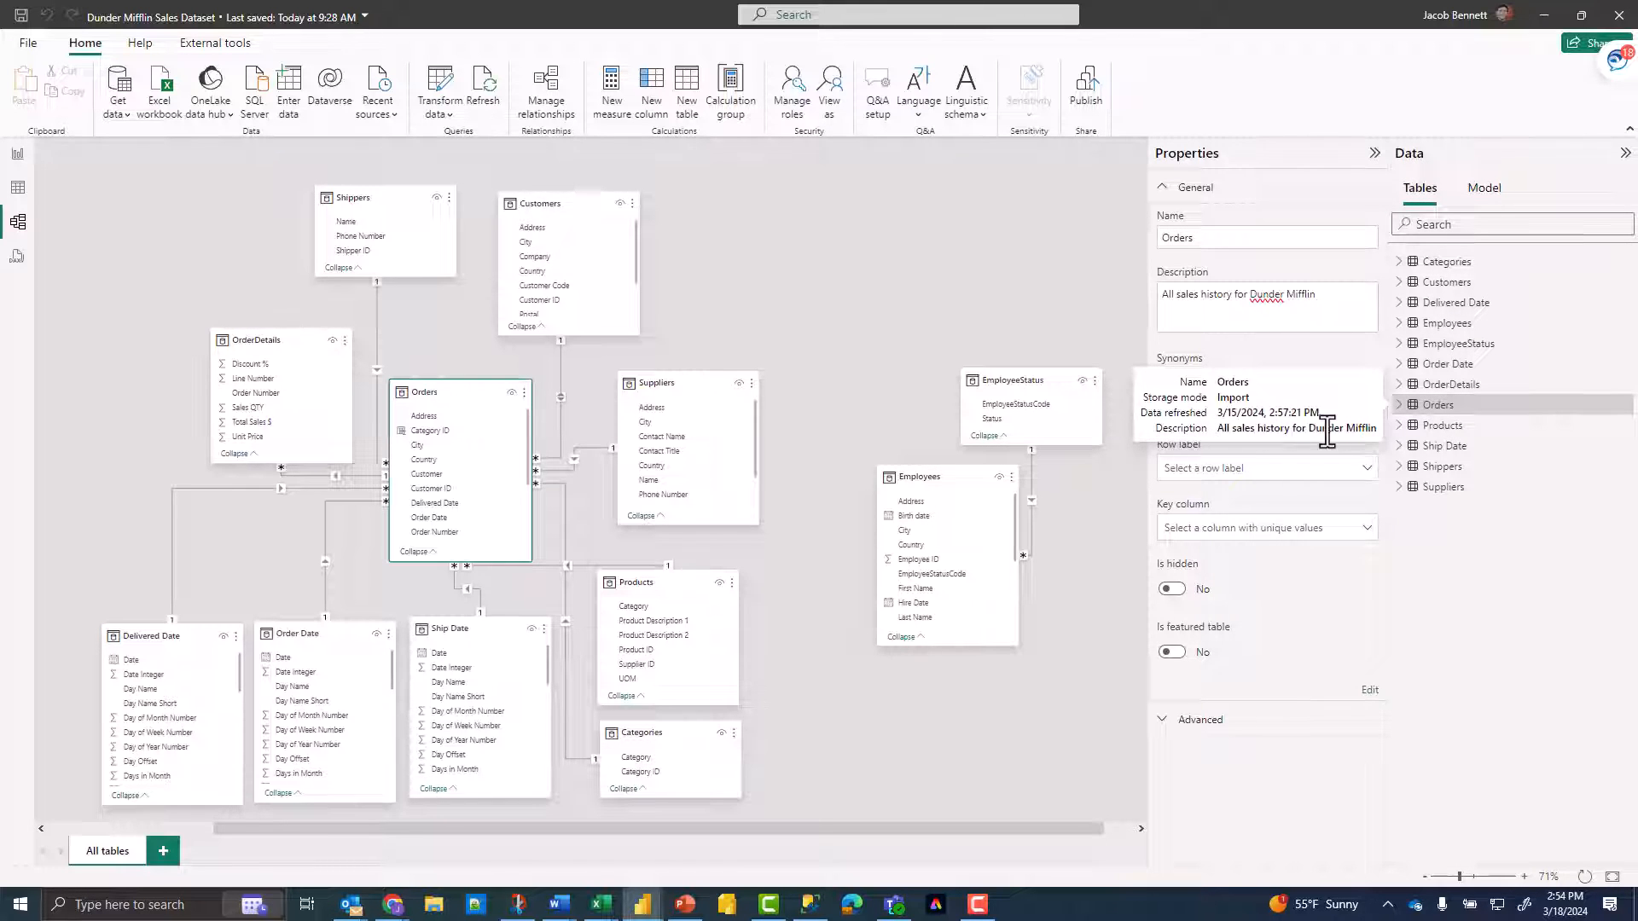
pyautogui.moveTo(1505, 394)
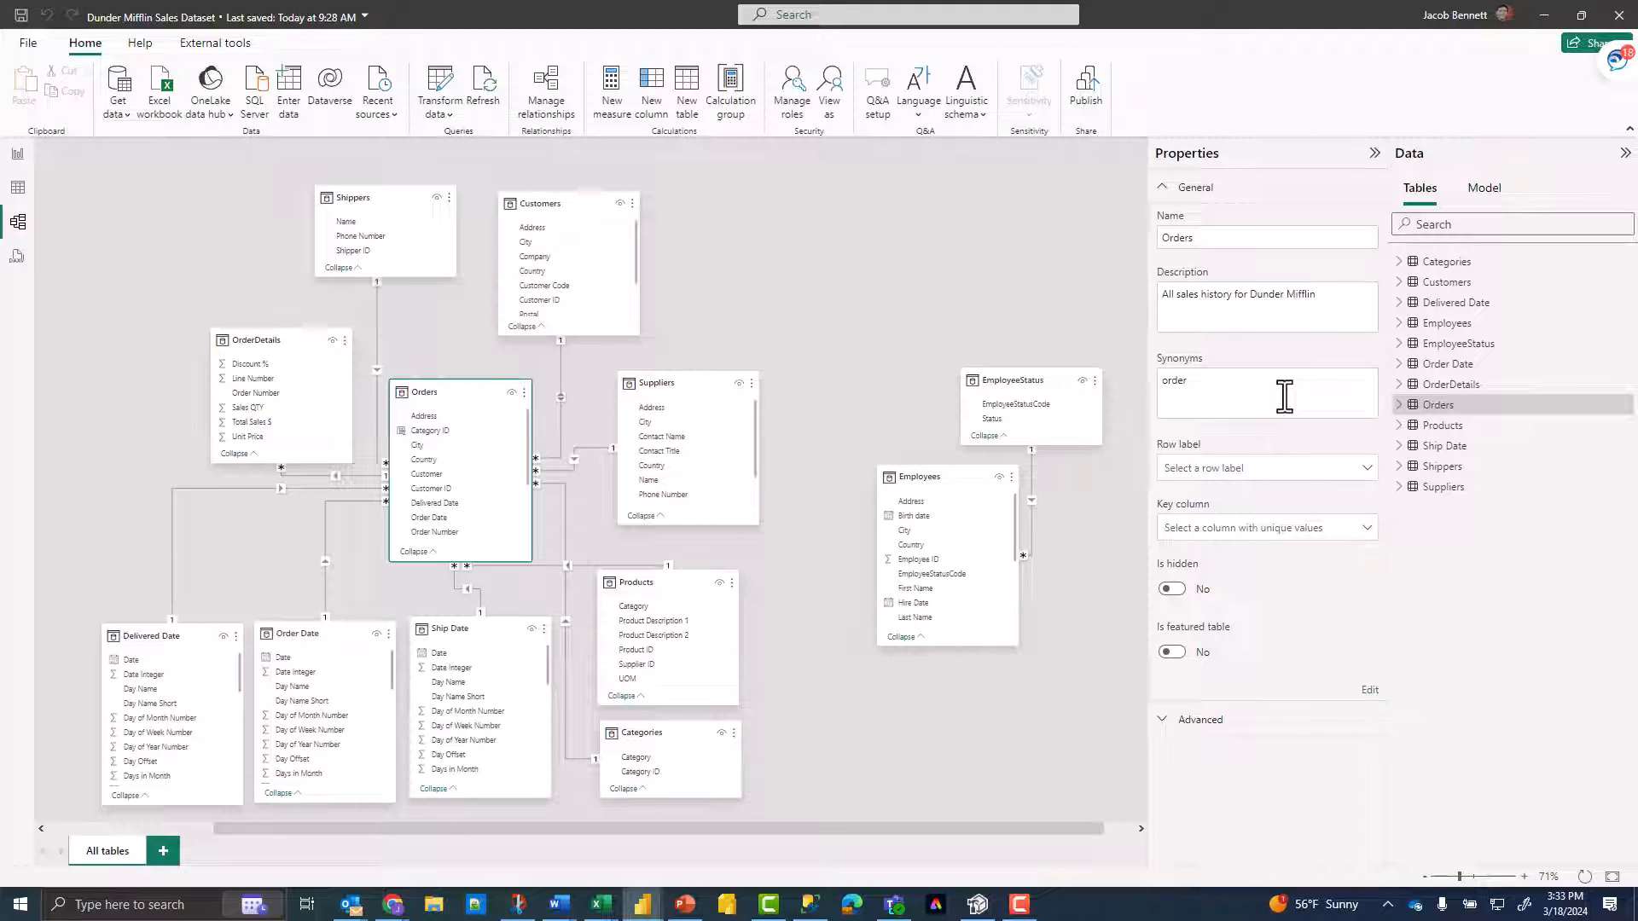
# Step: Hide the Orders table and make it visible again
pyautogui.click(1171, 588)
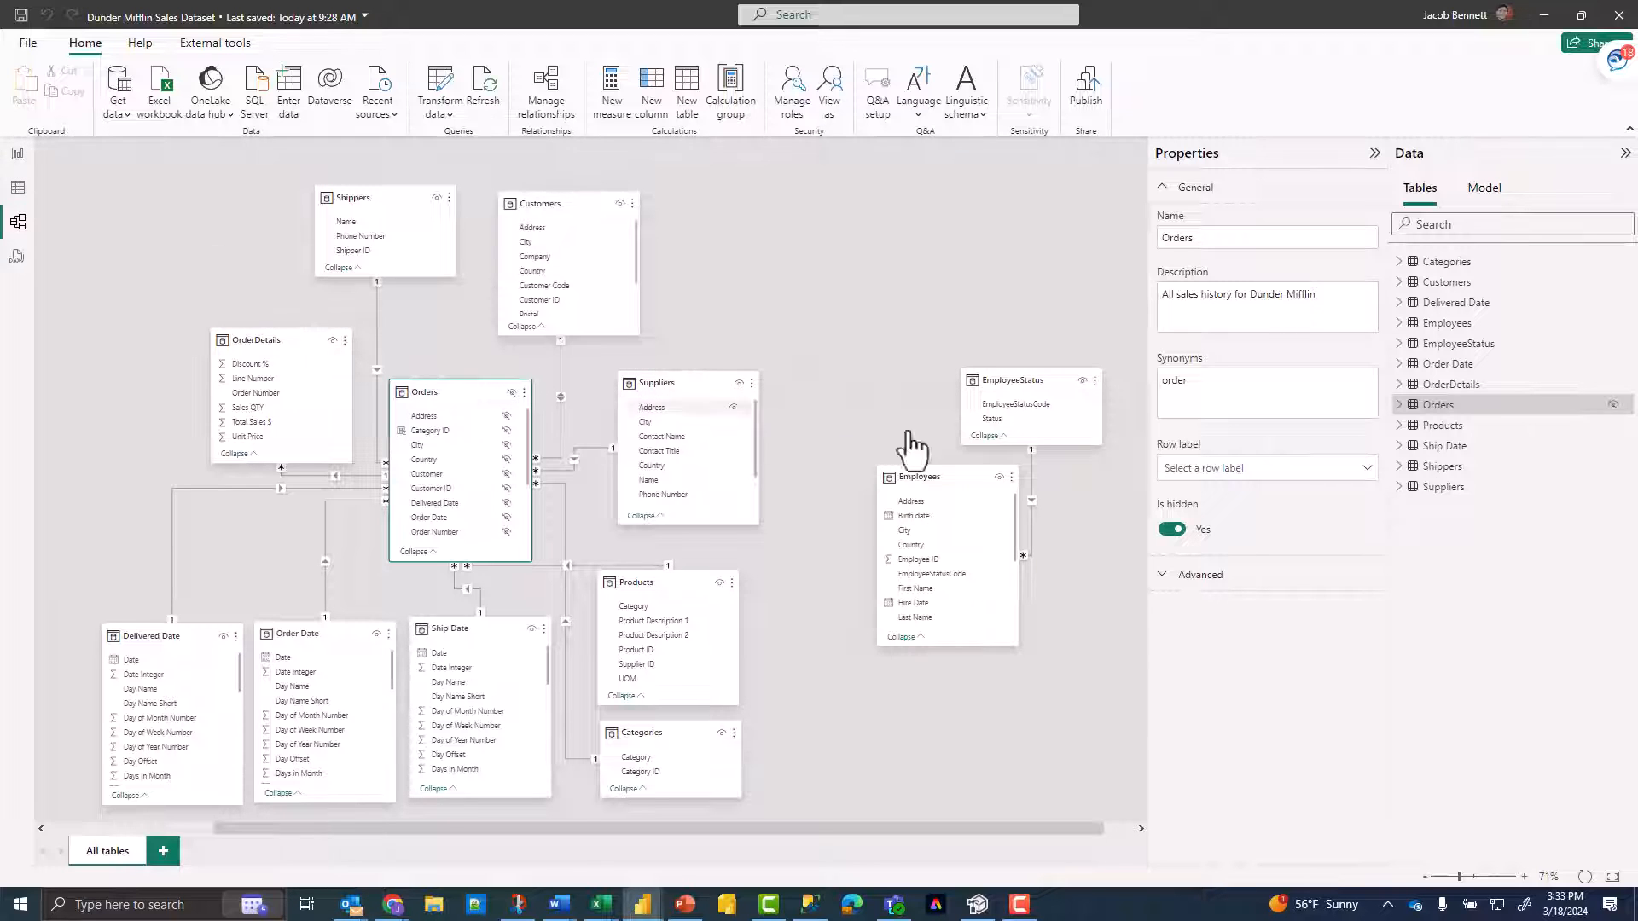
pyautogui.click(1615, 410)
pyautogui.click(1612, 406)
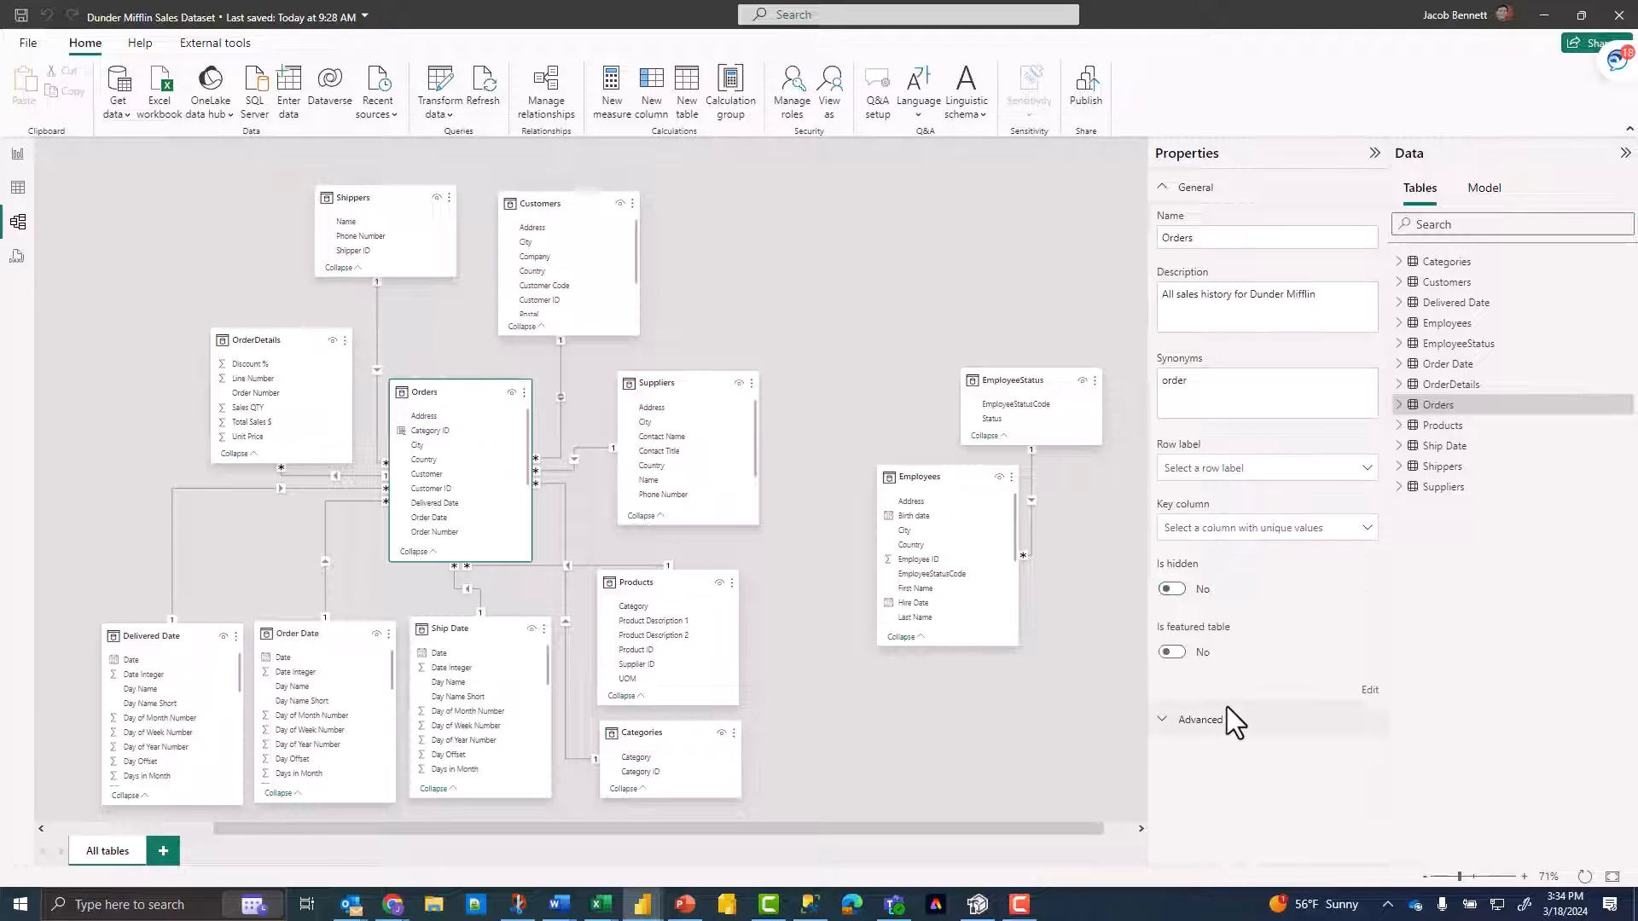
# Step: Examine the Orders table's advanced storage mode setting and the properties of its Address column
pyautogui.click(1175, 721)
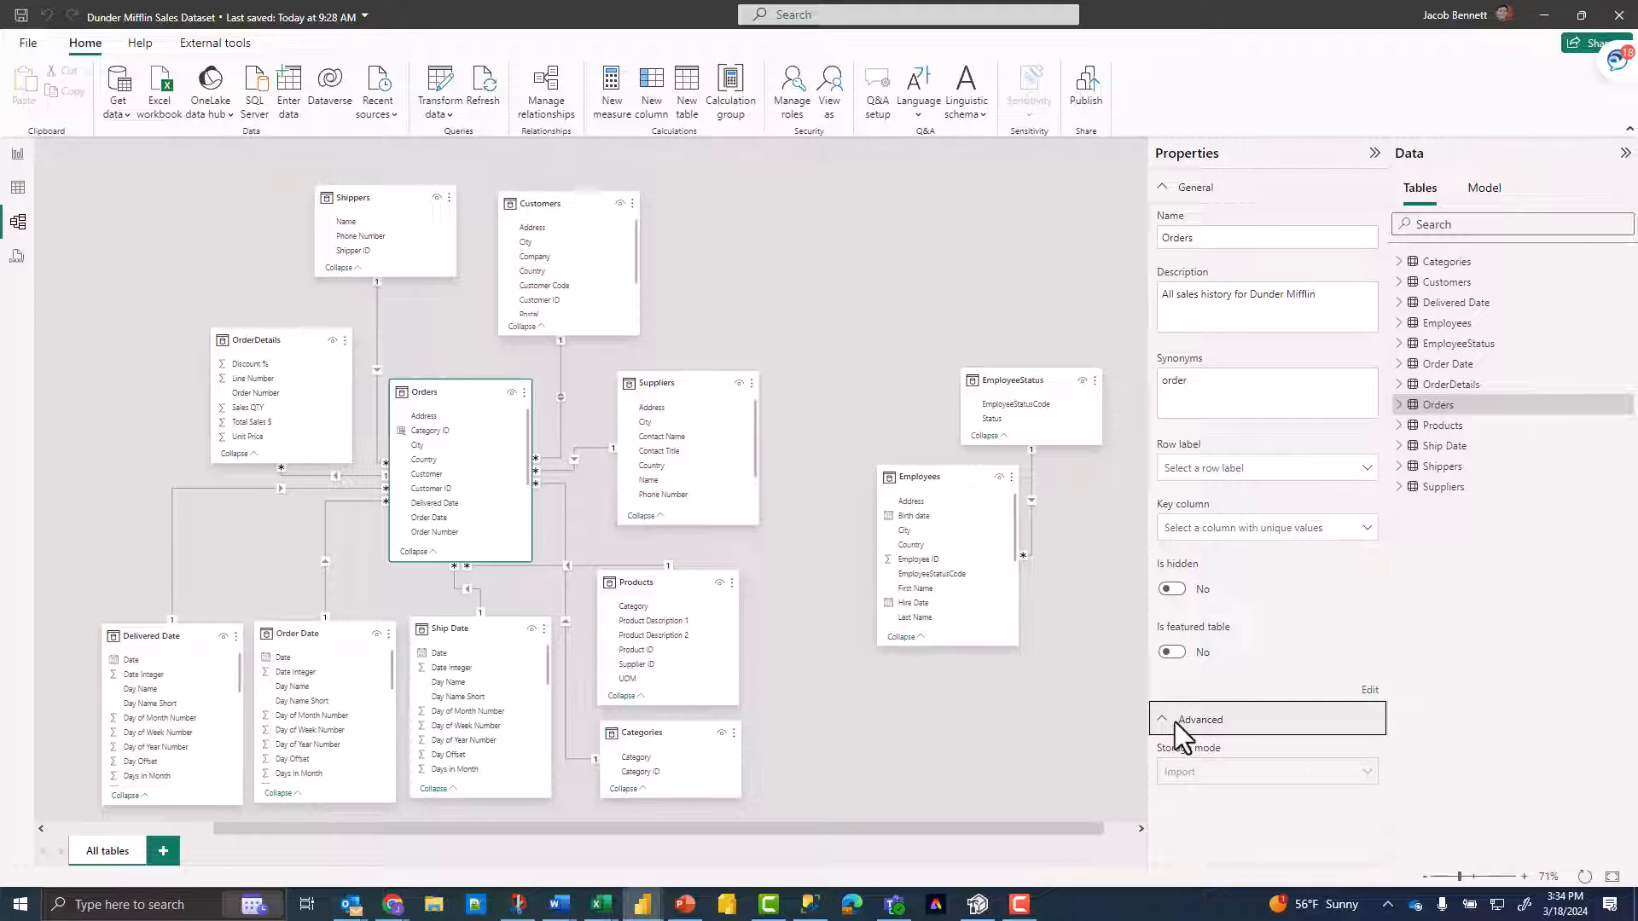
pyautogui.click(1399, 405)
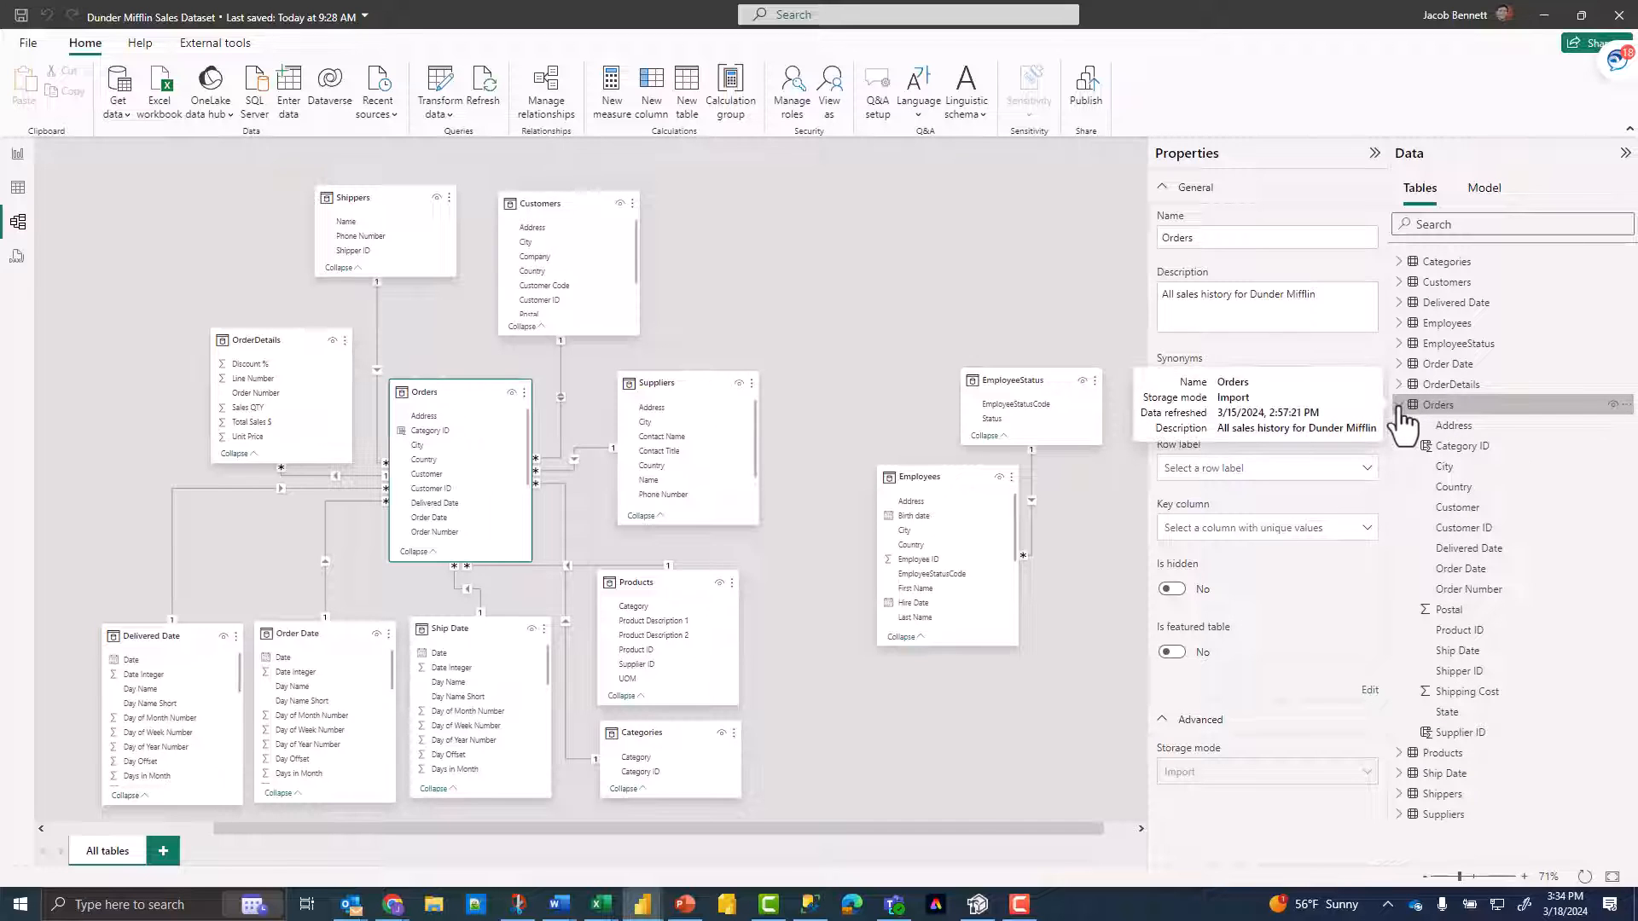
pyautogui.click(1499, 426)
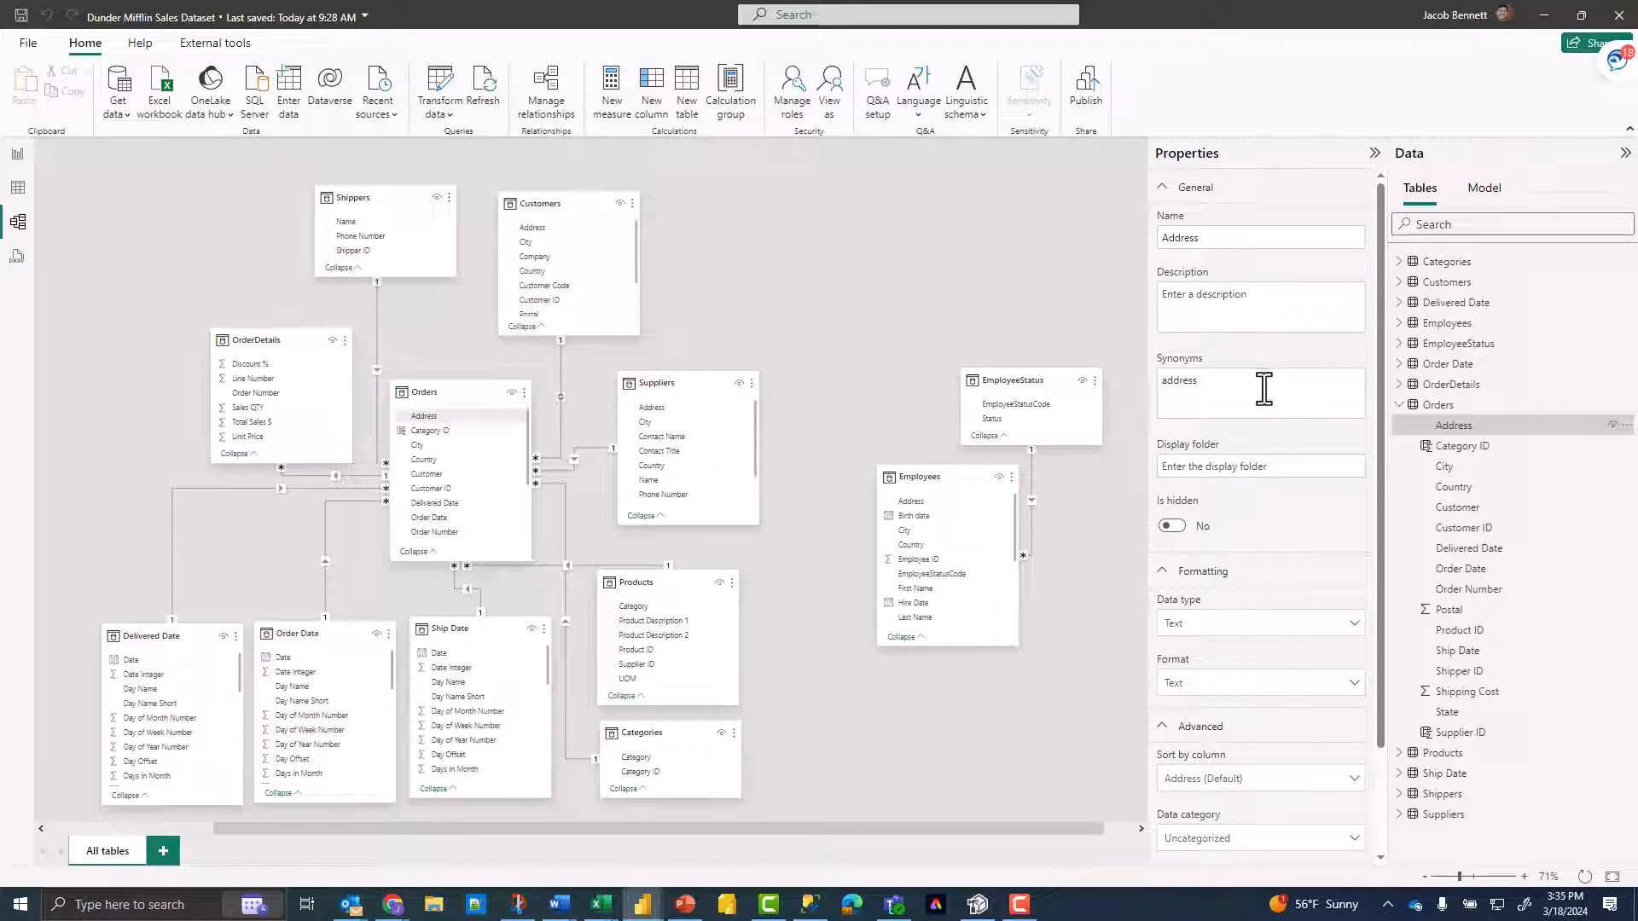
pyautogui.scroll(-1, 1283, 393)
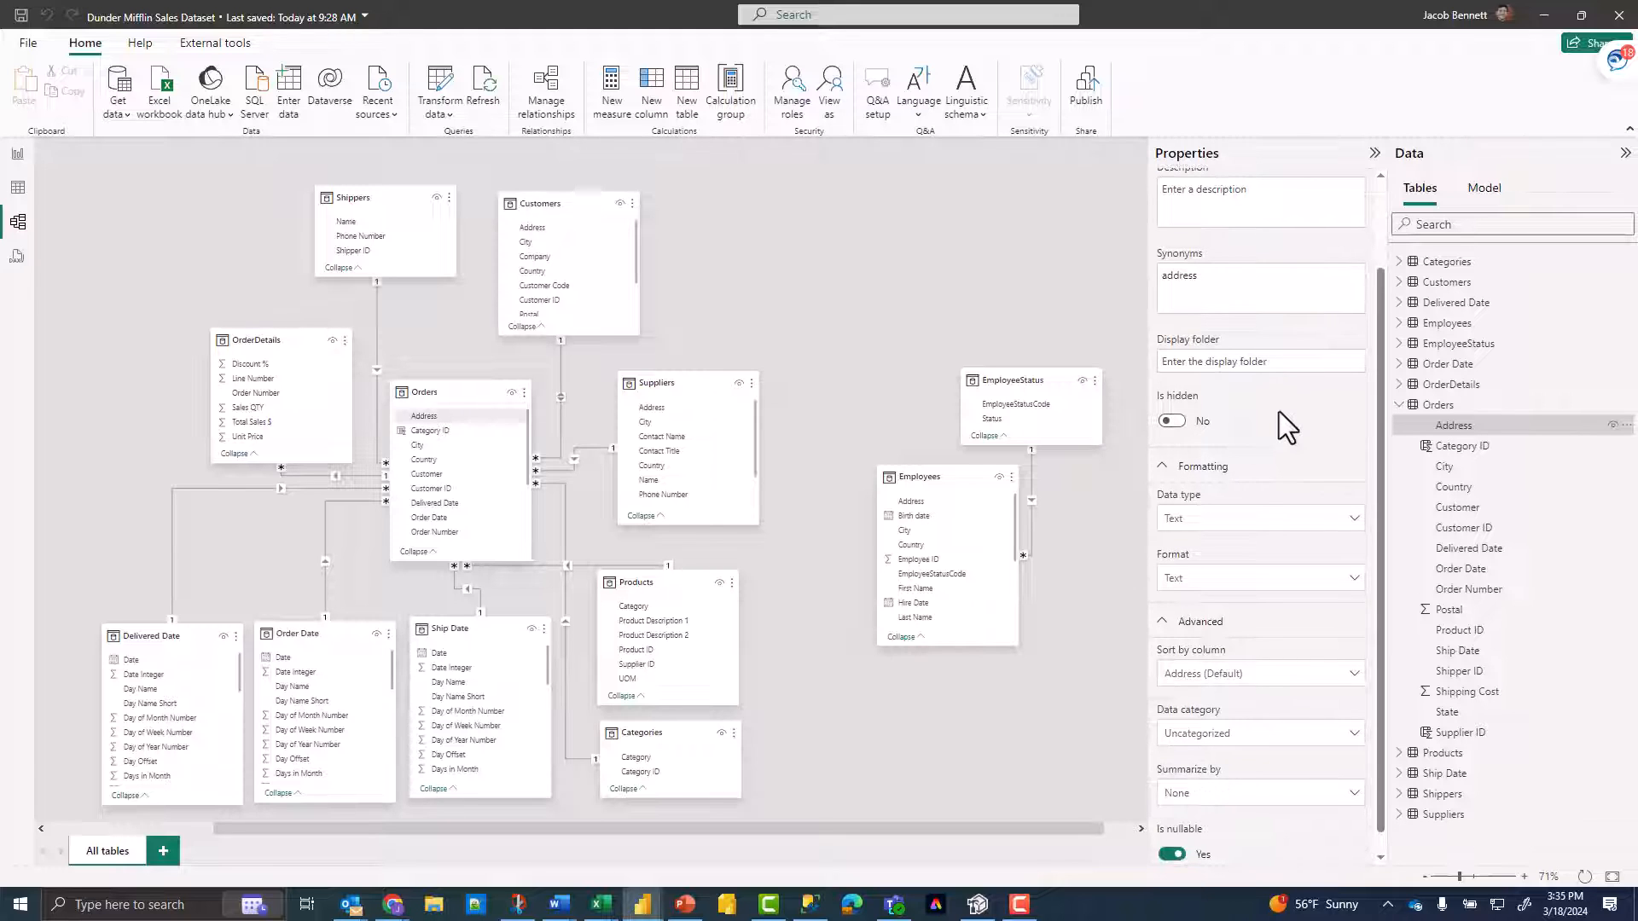
pyautogui.scroll(-1, 1280, 409)
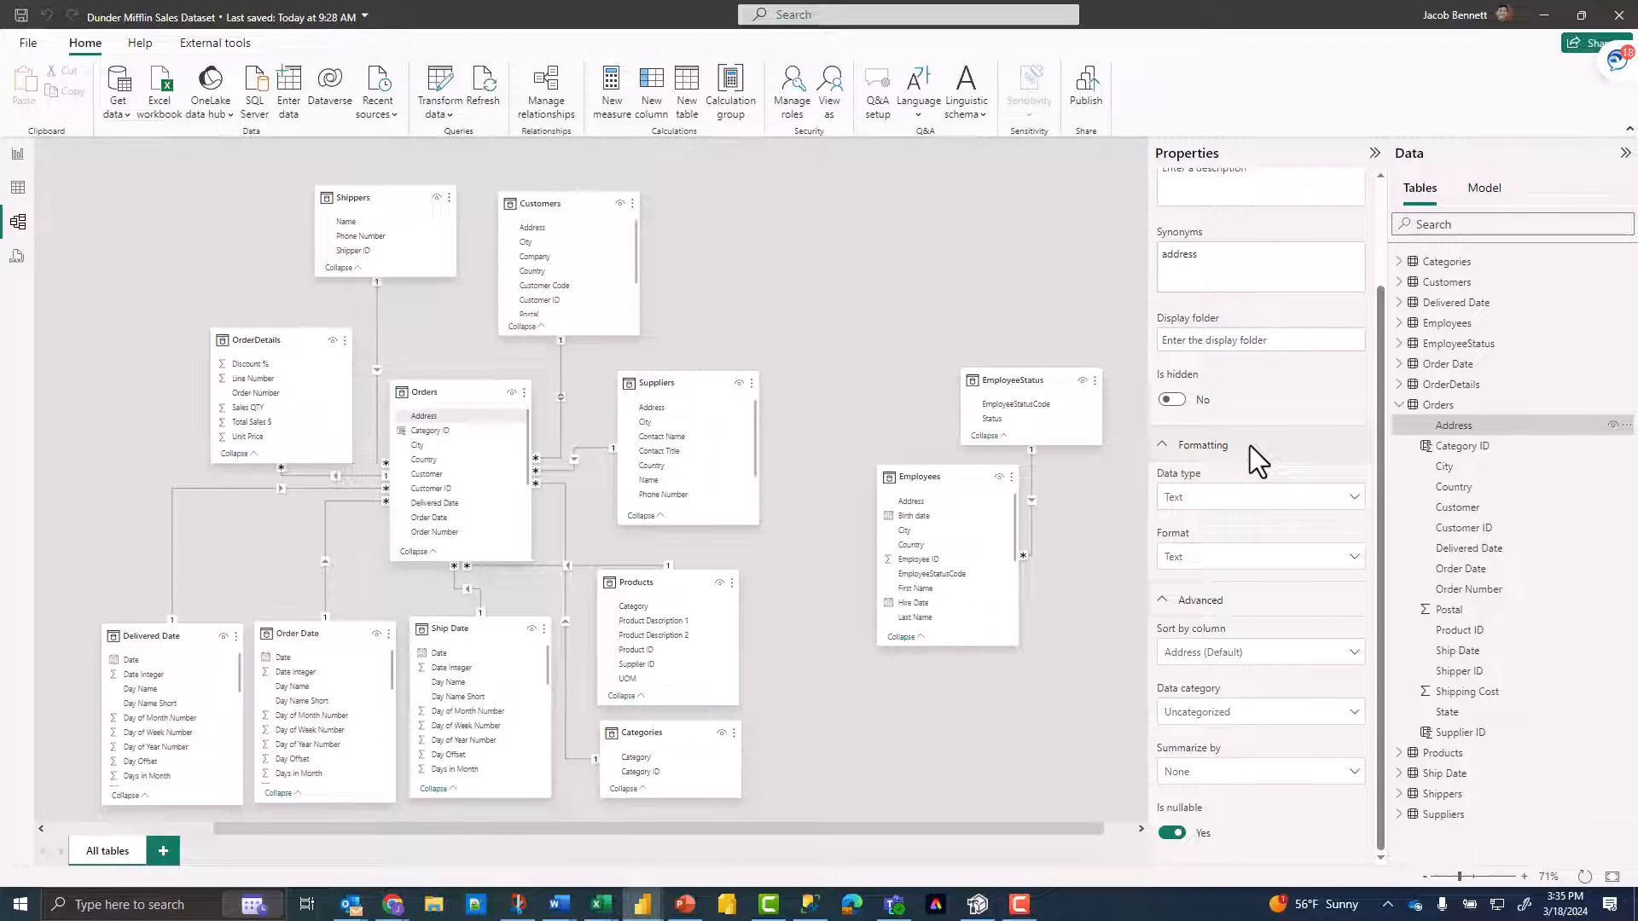
# Step: Review the formatting properties and available summarization options of the Customer ID column in the Orders table
pyautogui.click(1478, 529)
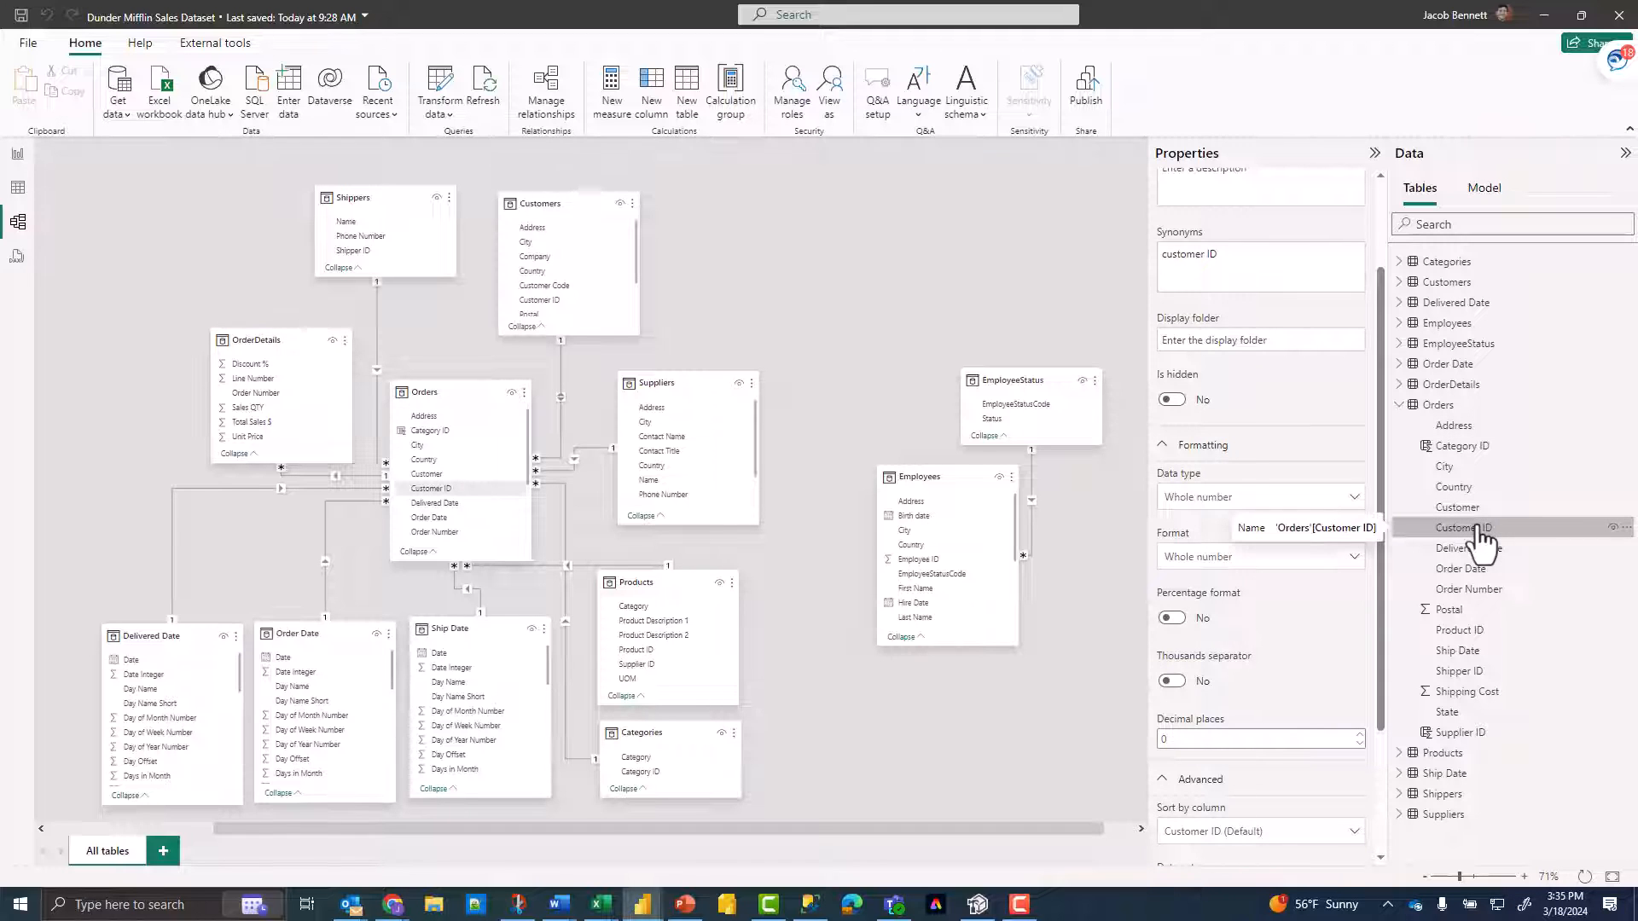
pyautogui.scroll(1, 1236, 474)
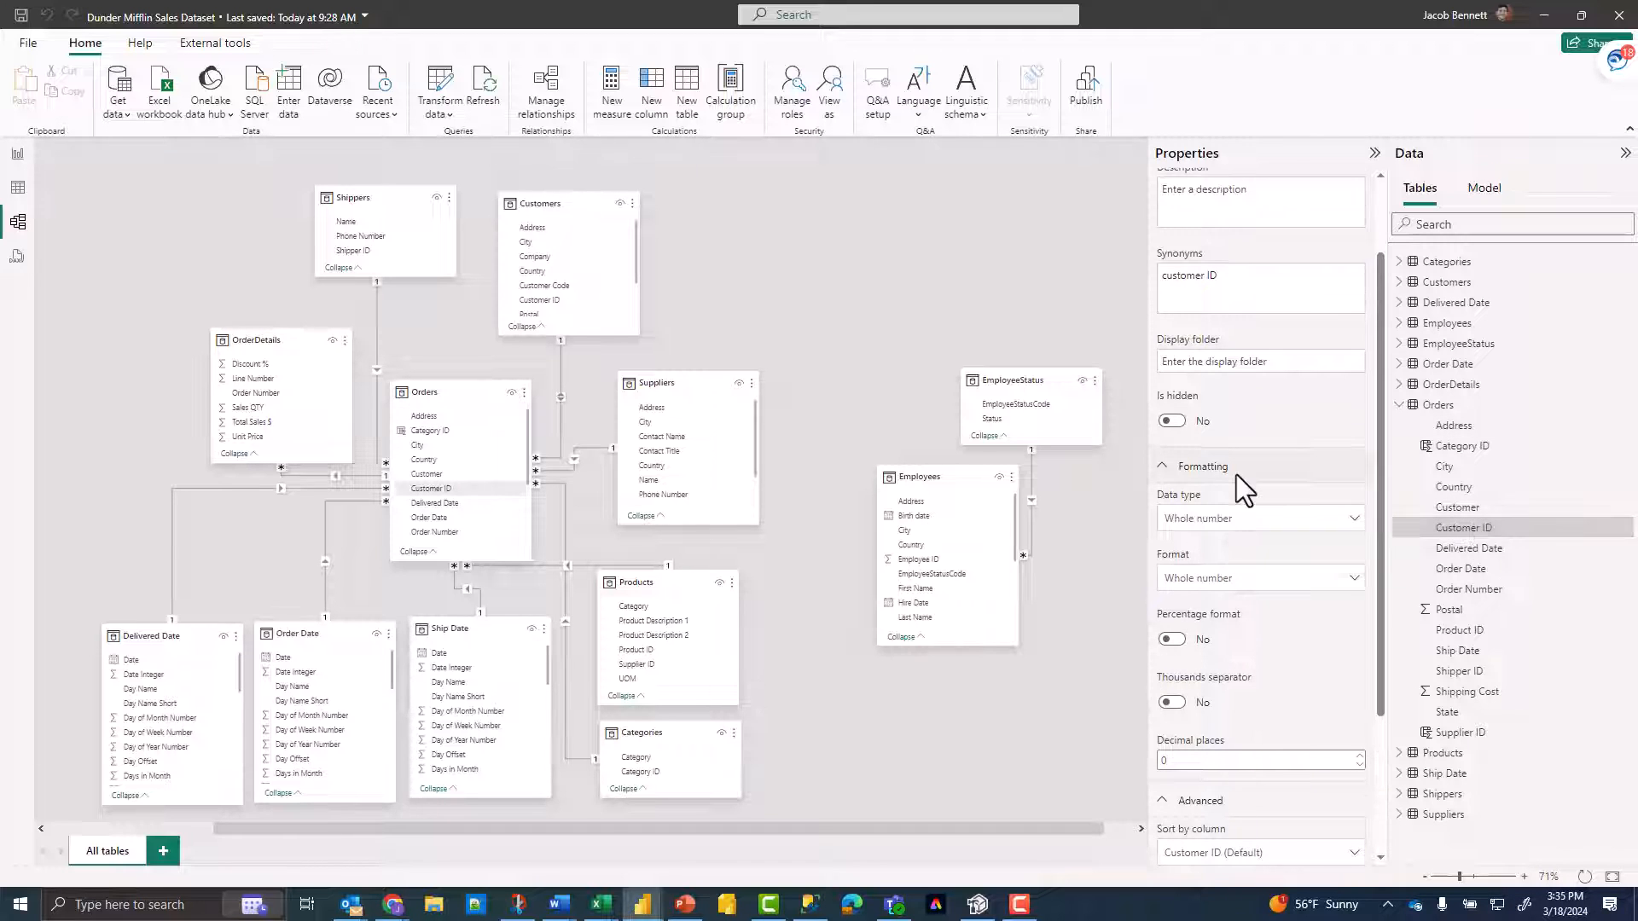
pyautogui.scroll(-5, 1250, 482)
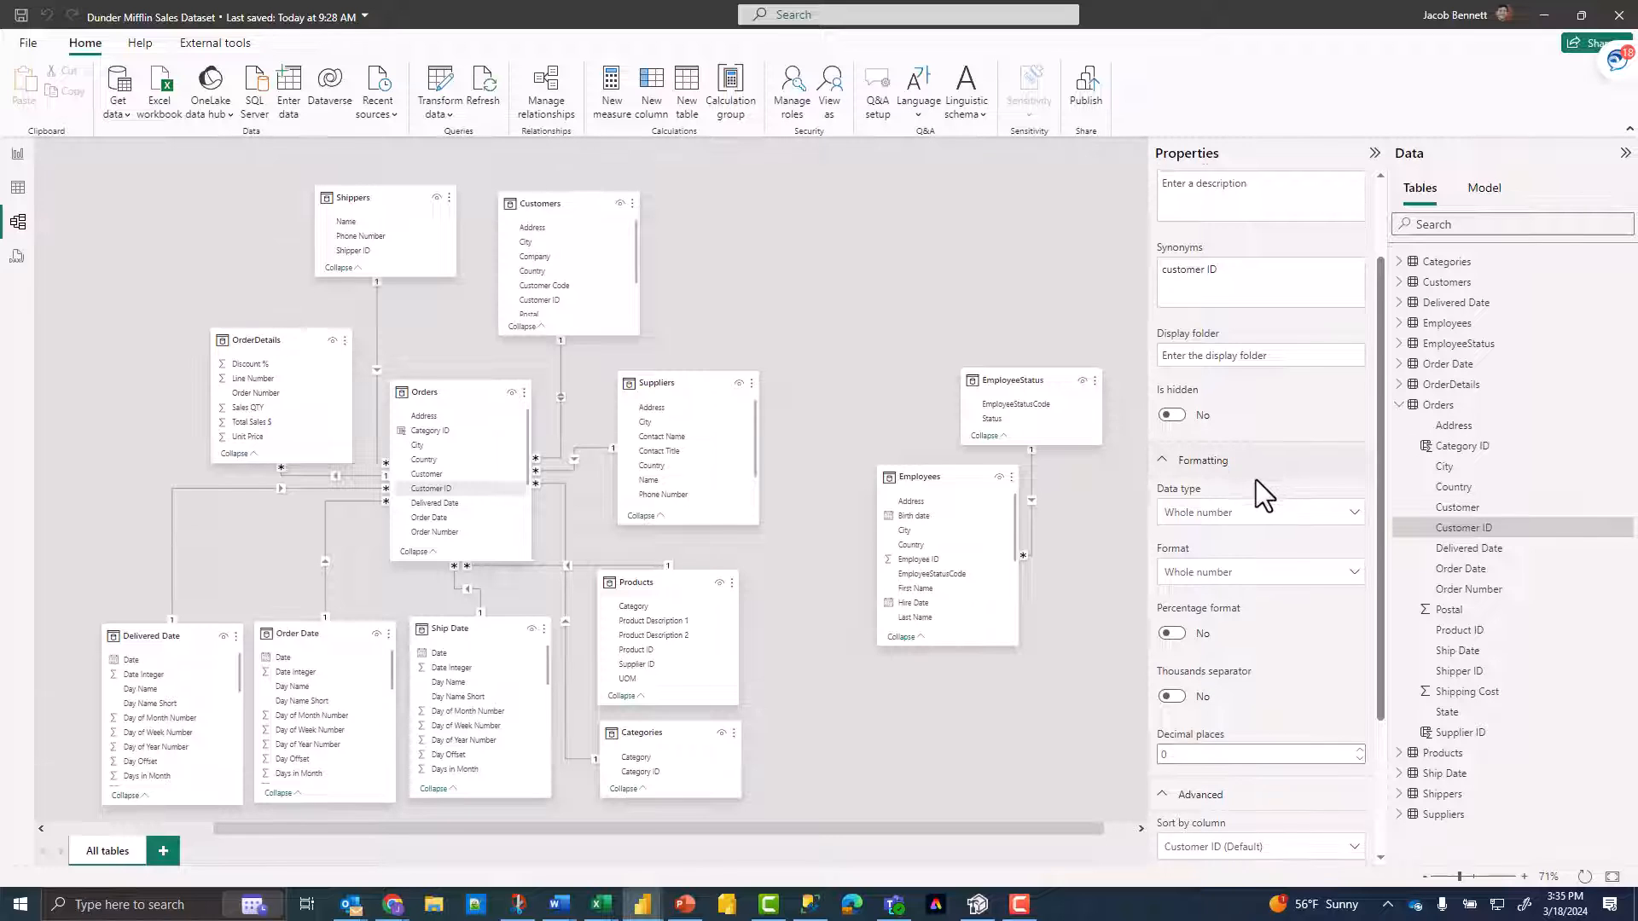
pyautogui.click(1225, 786)
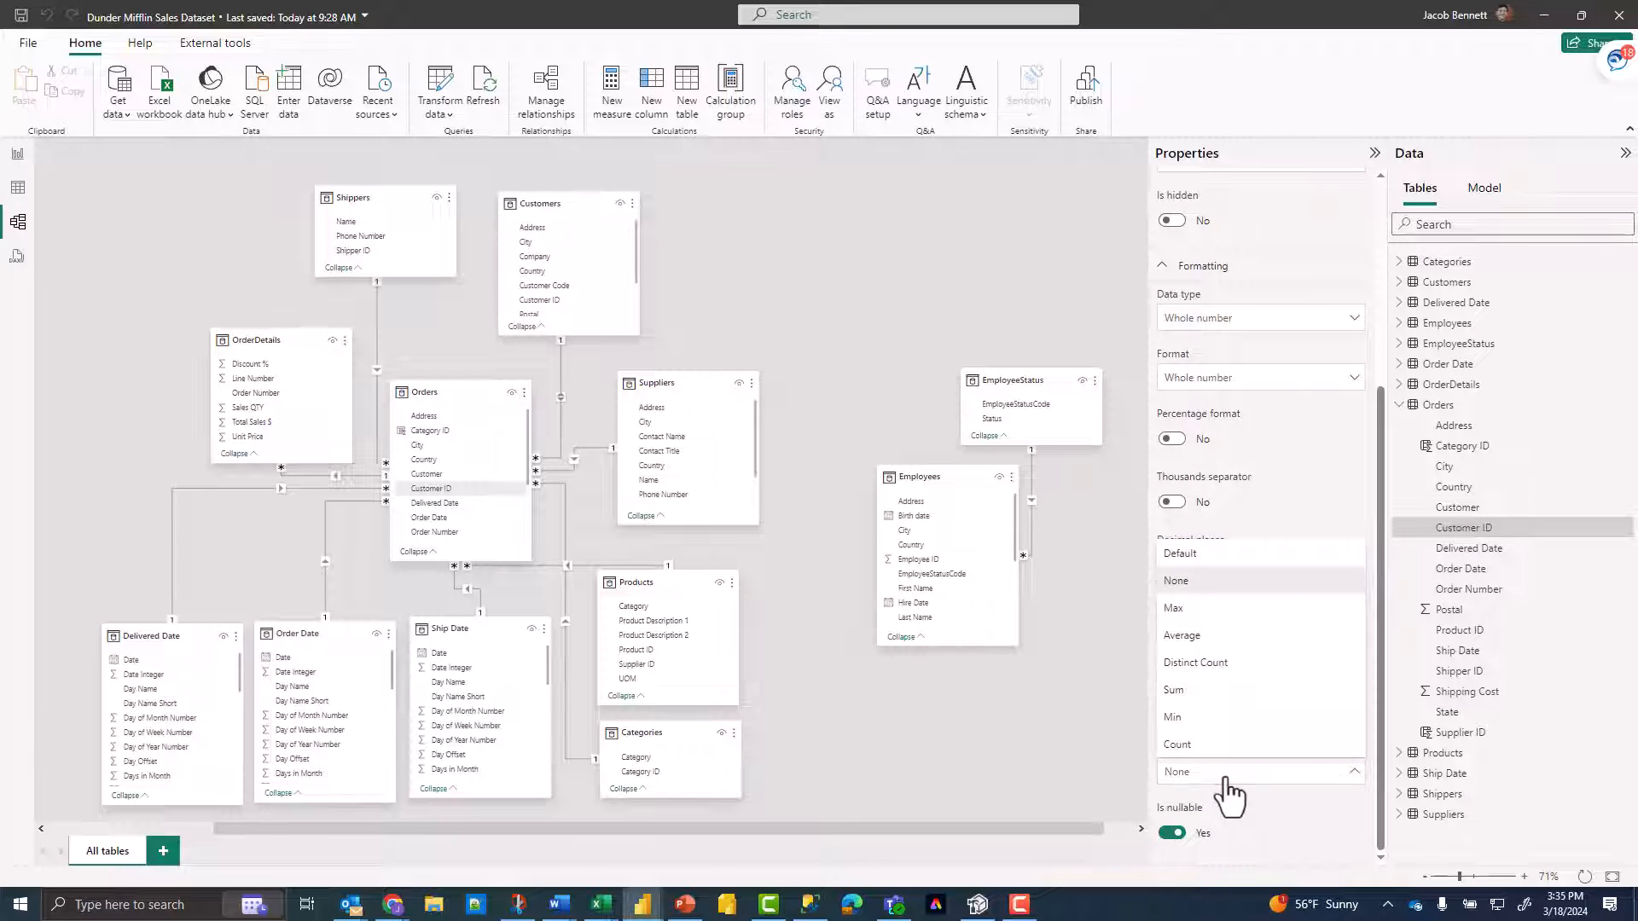
pyautogui.click(1307, 767)
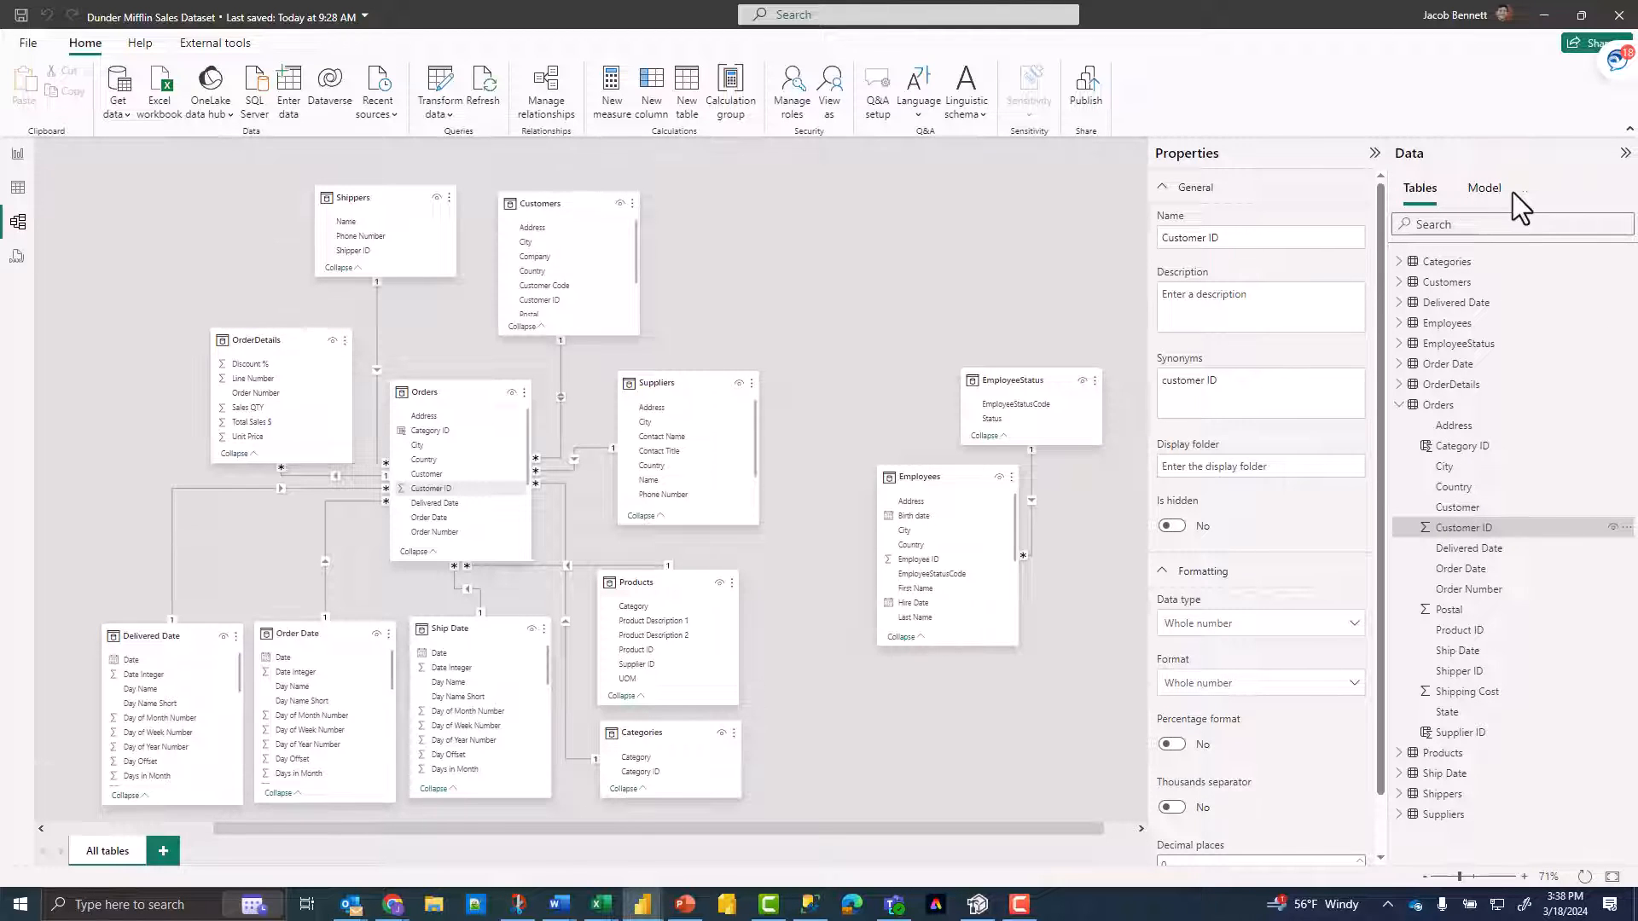
# Step: Turn on Discourage implicit measures for the semantic model
pyautogui.click(1486, 189)
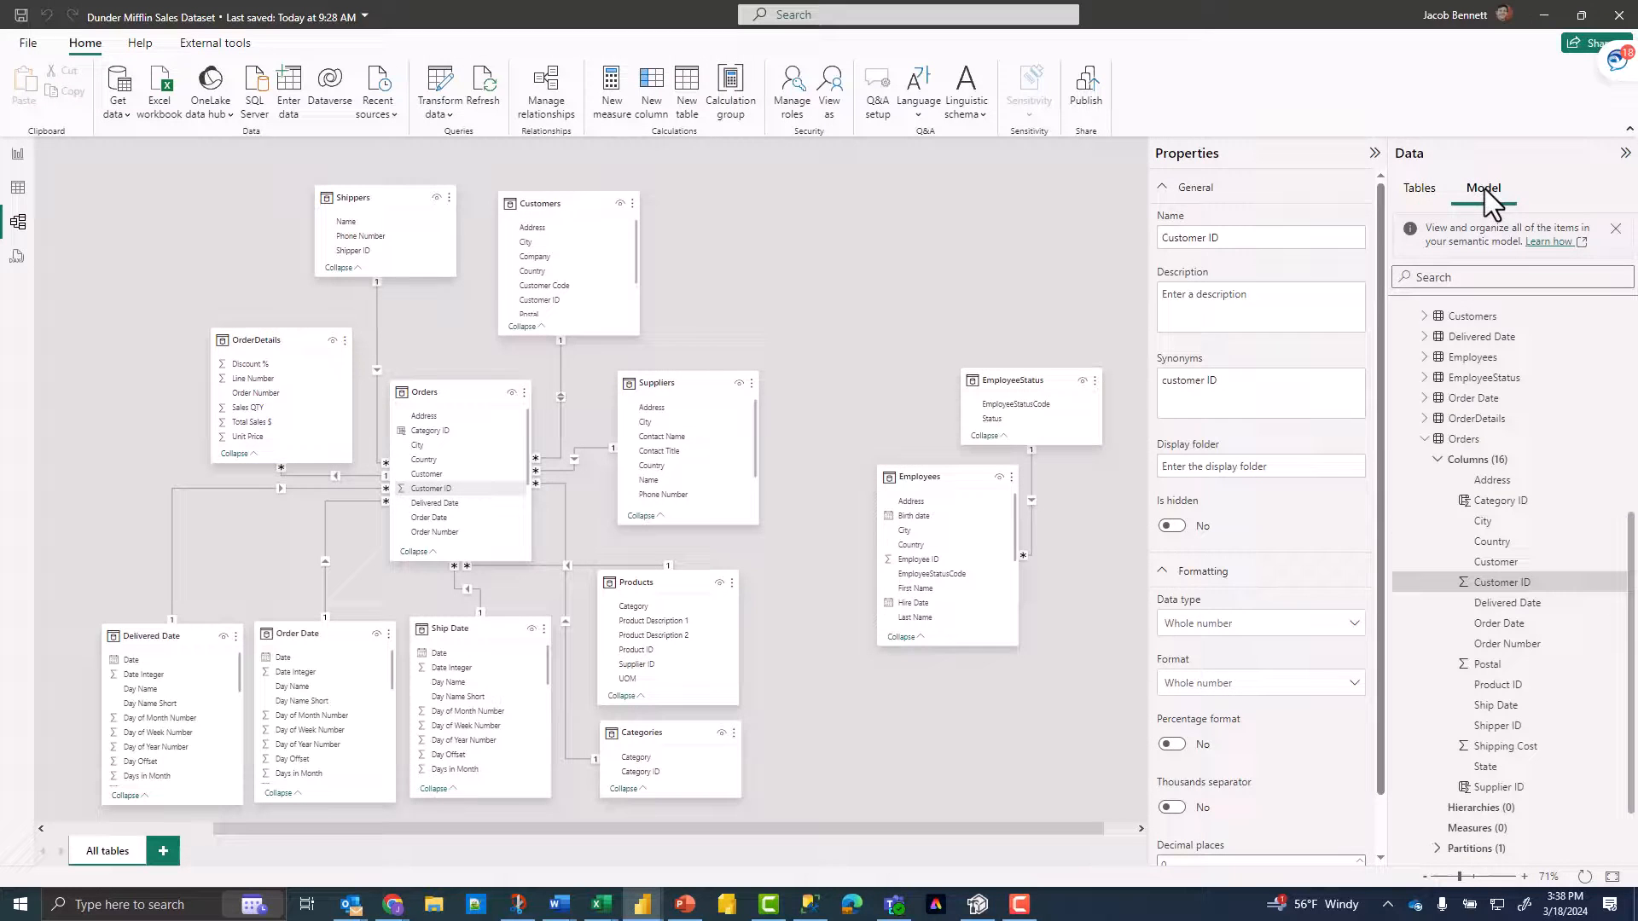
pyautogui.click(1475, 318)
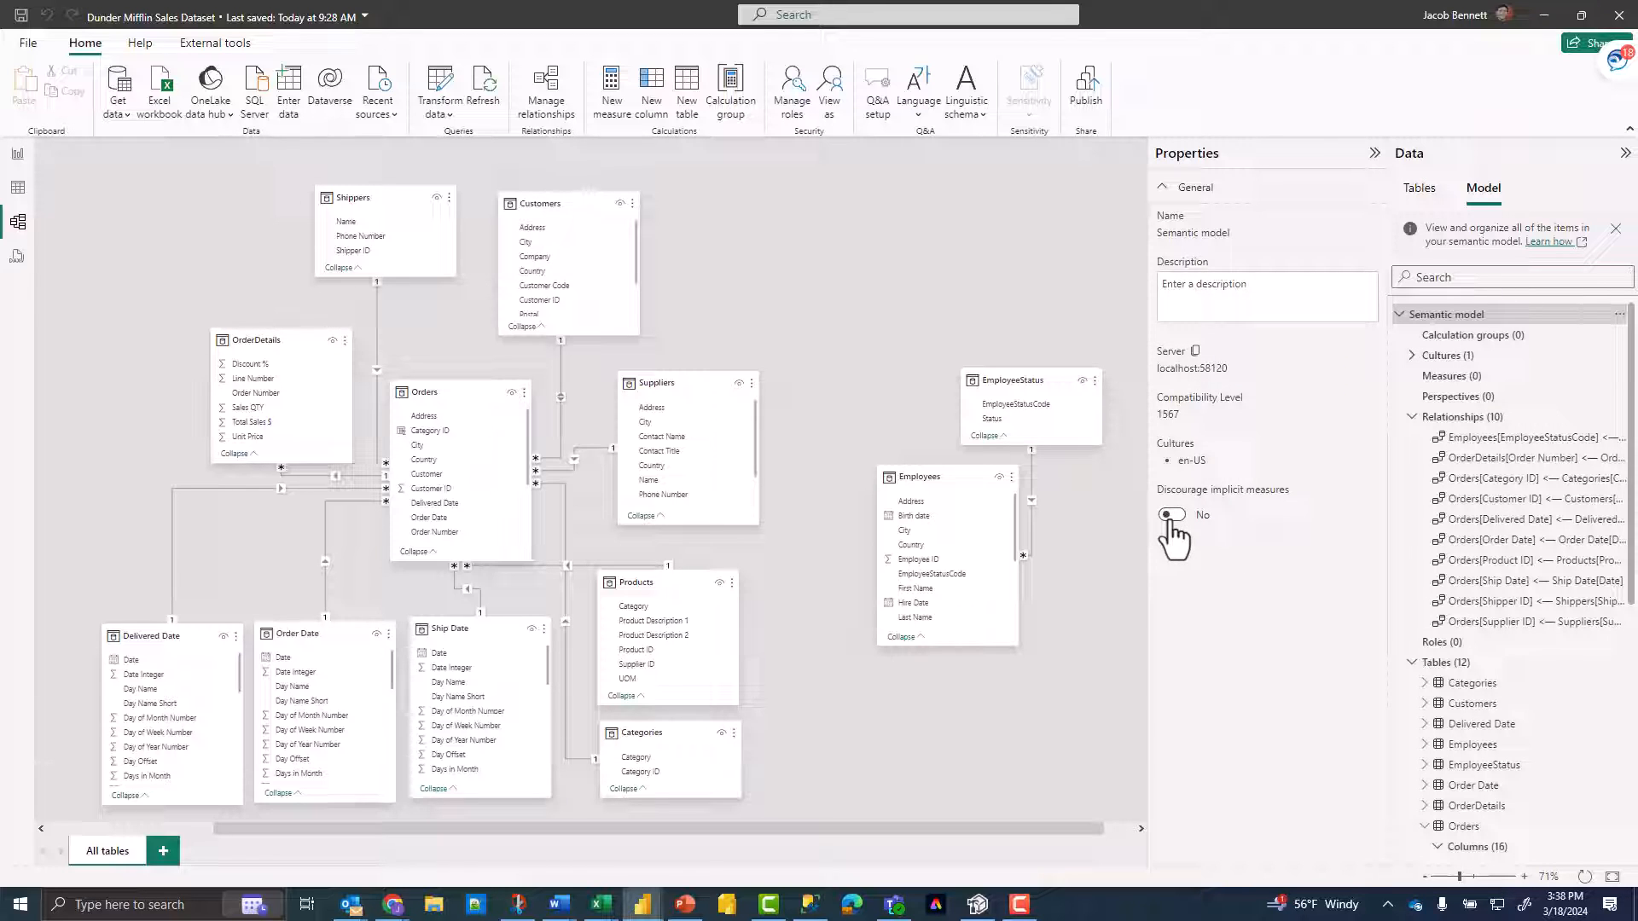
pyautogui.click(1172, 515)
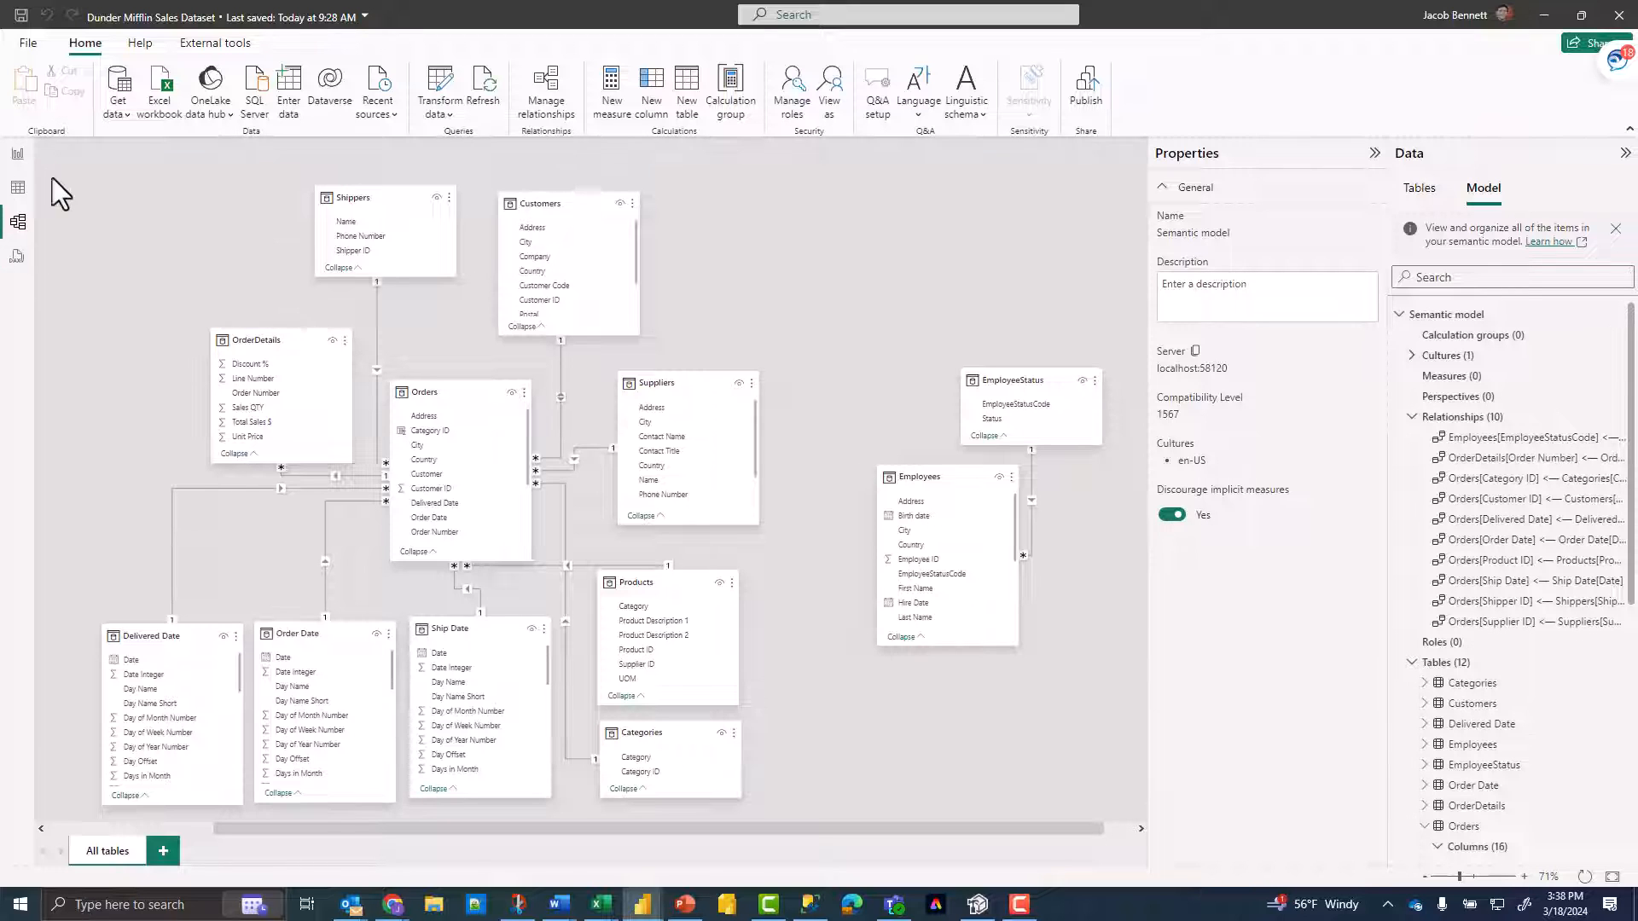
# Step: In the report view, add a table visual with Customer ID from the Customers table and open the field's data options
pyautogui.click(17, 156)
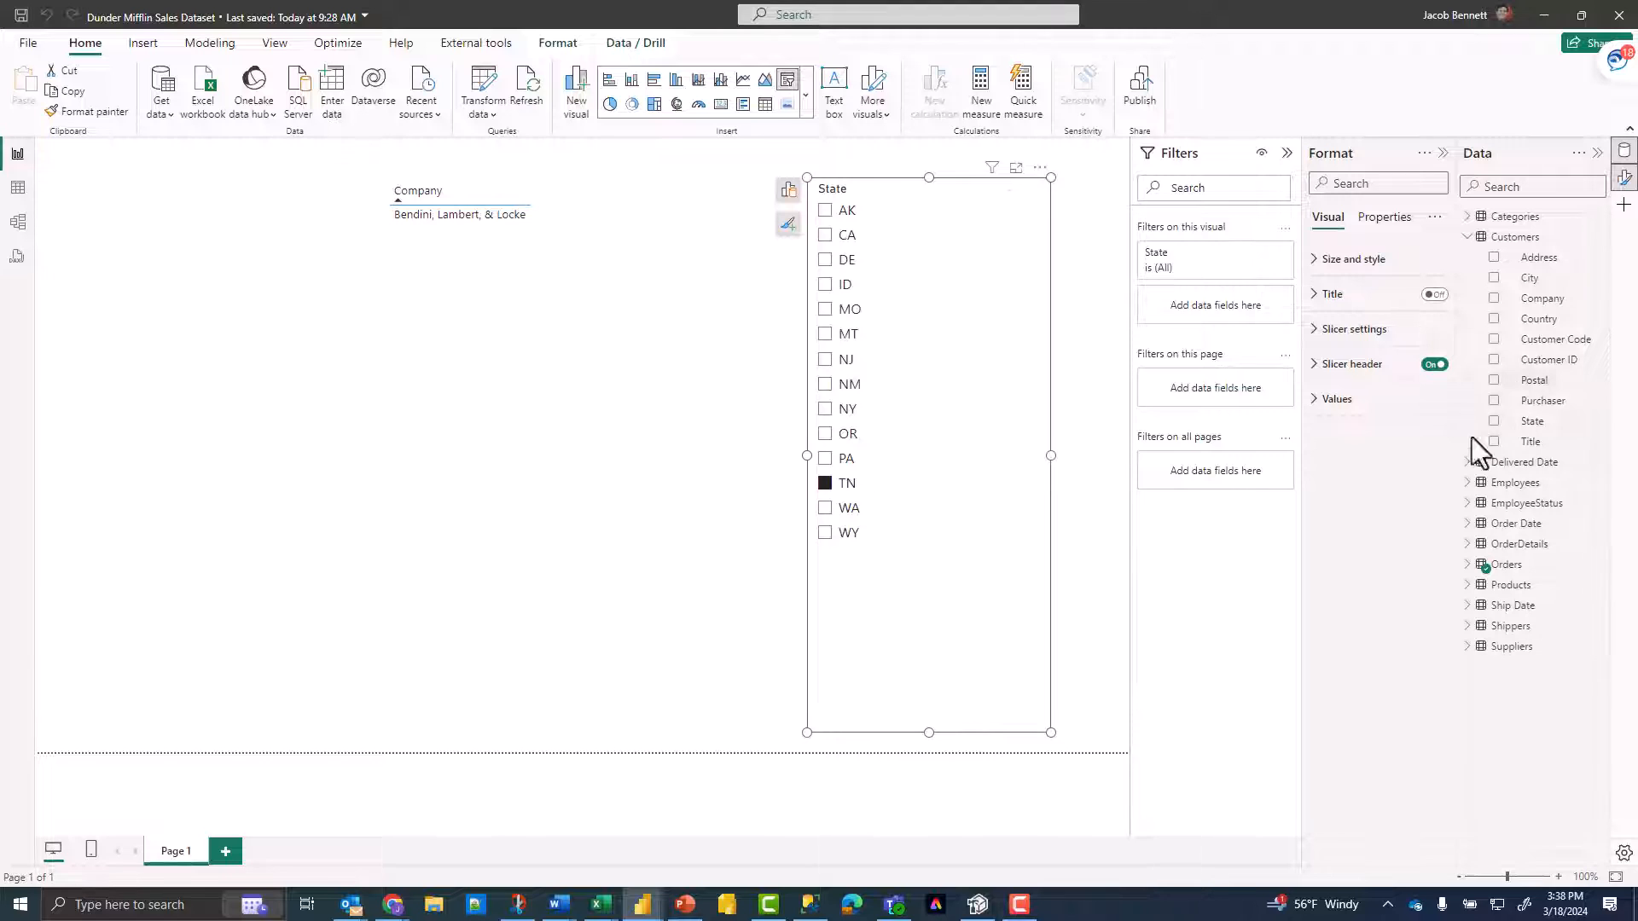
pyautogui.moveTo(1540, 360); pyautogui.dragTo(412, 437)
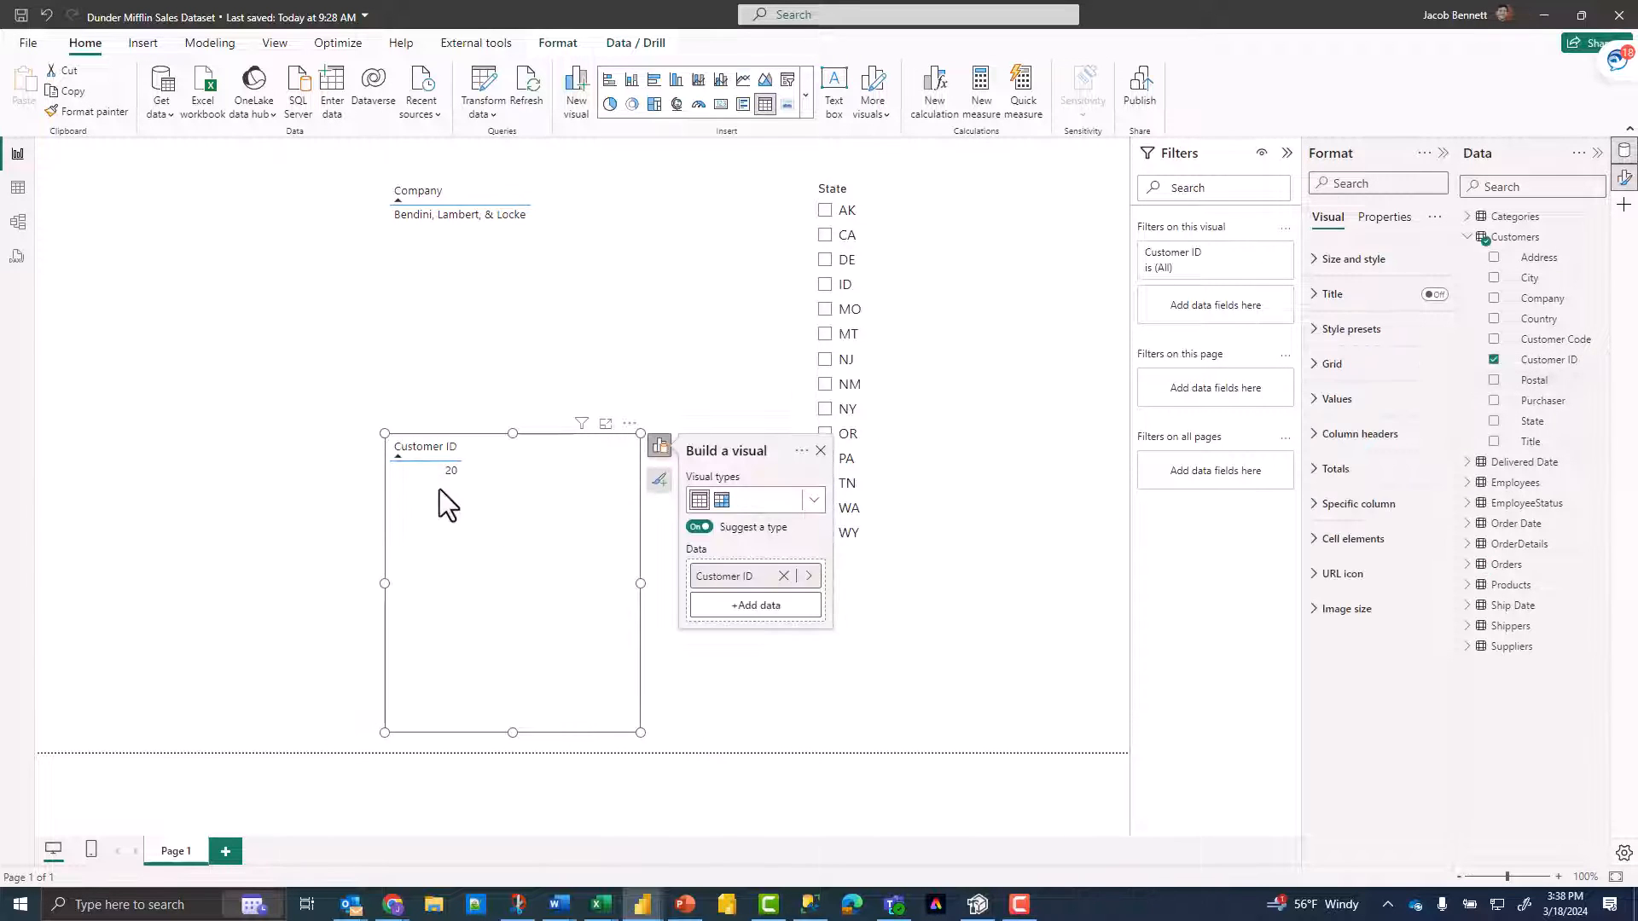
pyautogui.click(809, 575)
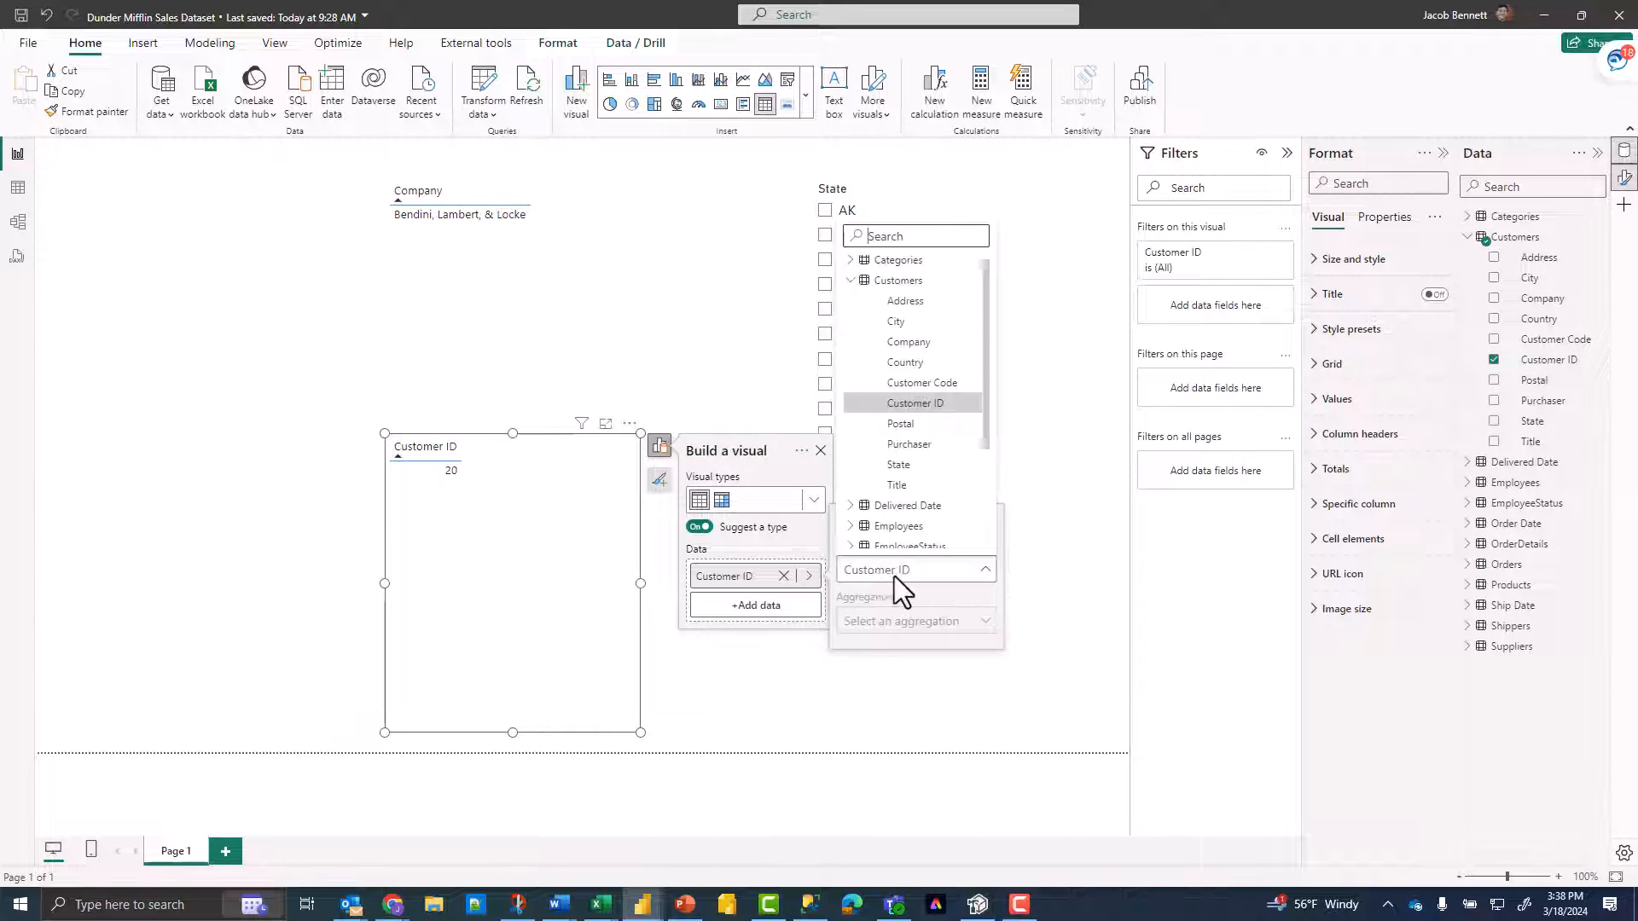
# Step: Delete the Company table visual and the State slicer from the report page
pyautogui.click(549, 283)
pyautogui.press('Delete')
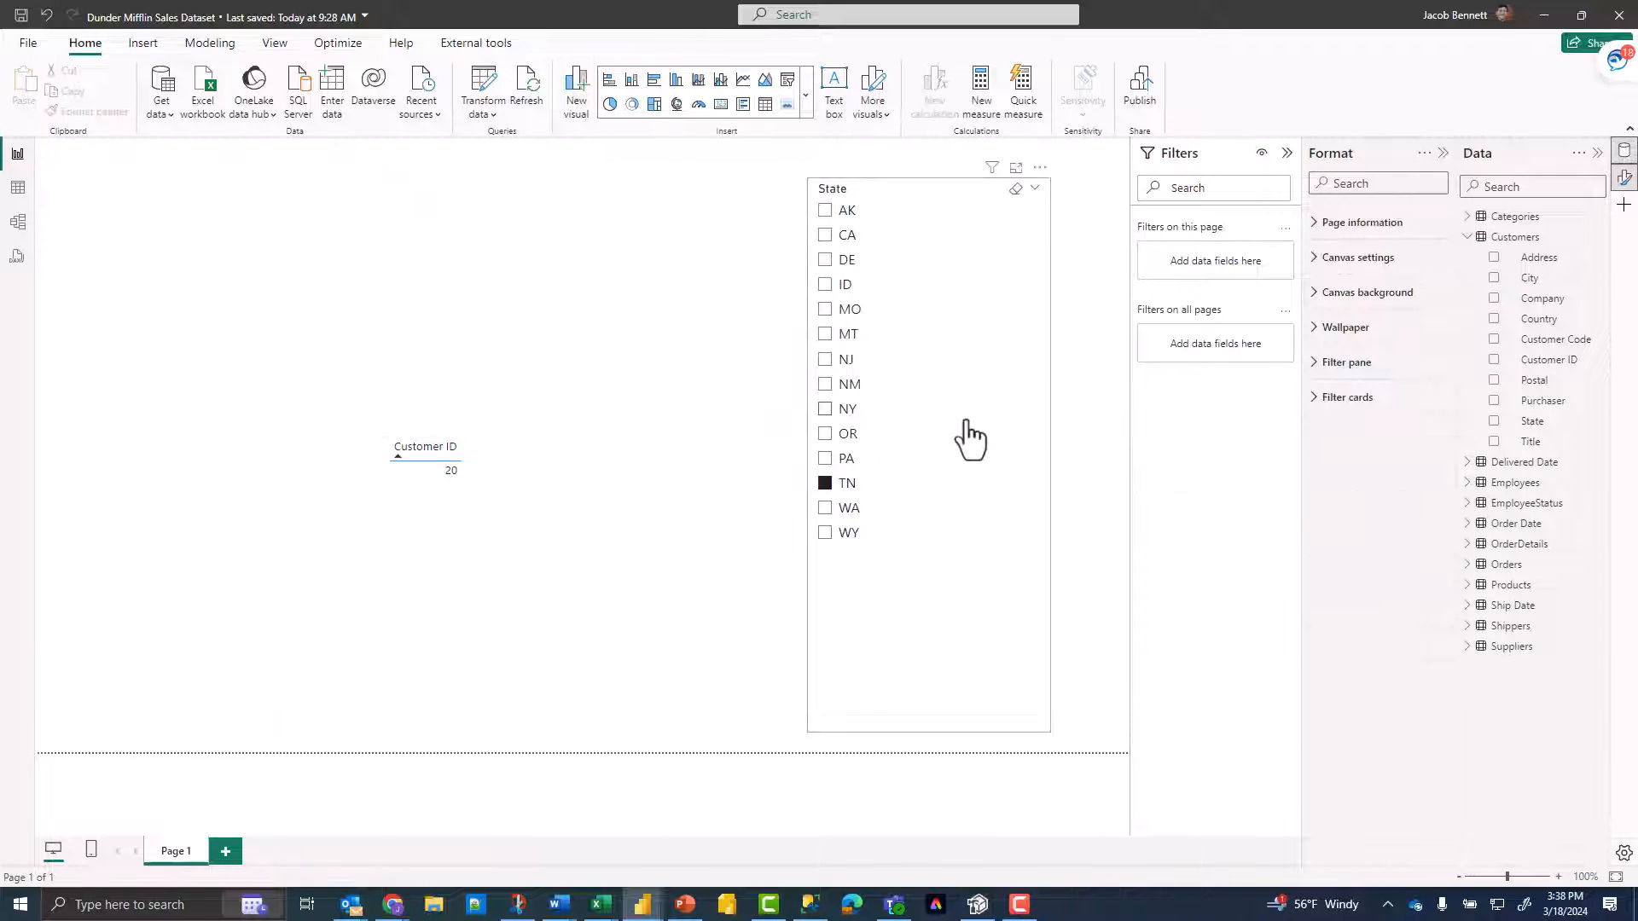
pyautogui.click(969, 438)
pyautogui.press('Delete')
# Step: Try to choose an aggregation for the Customer ID field in the remaining table visual
pyautogui.click(480, 541)
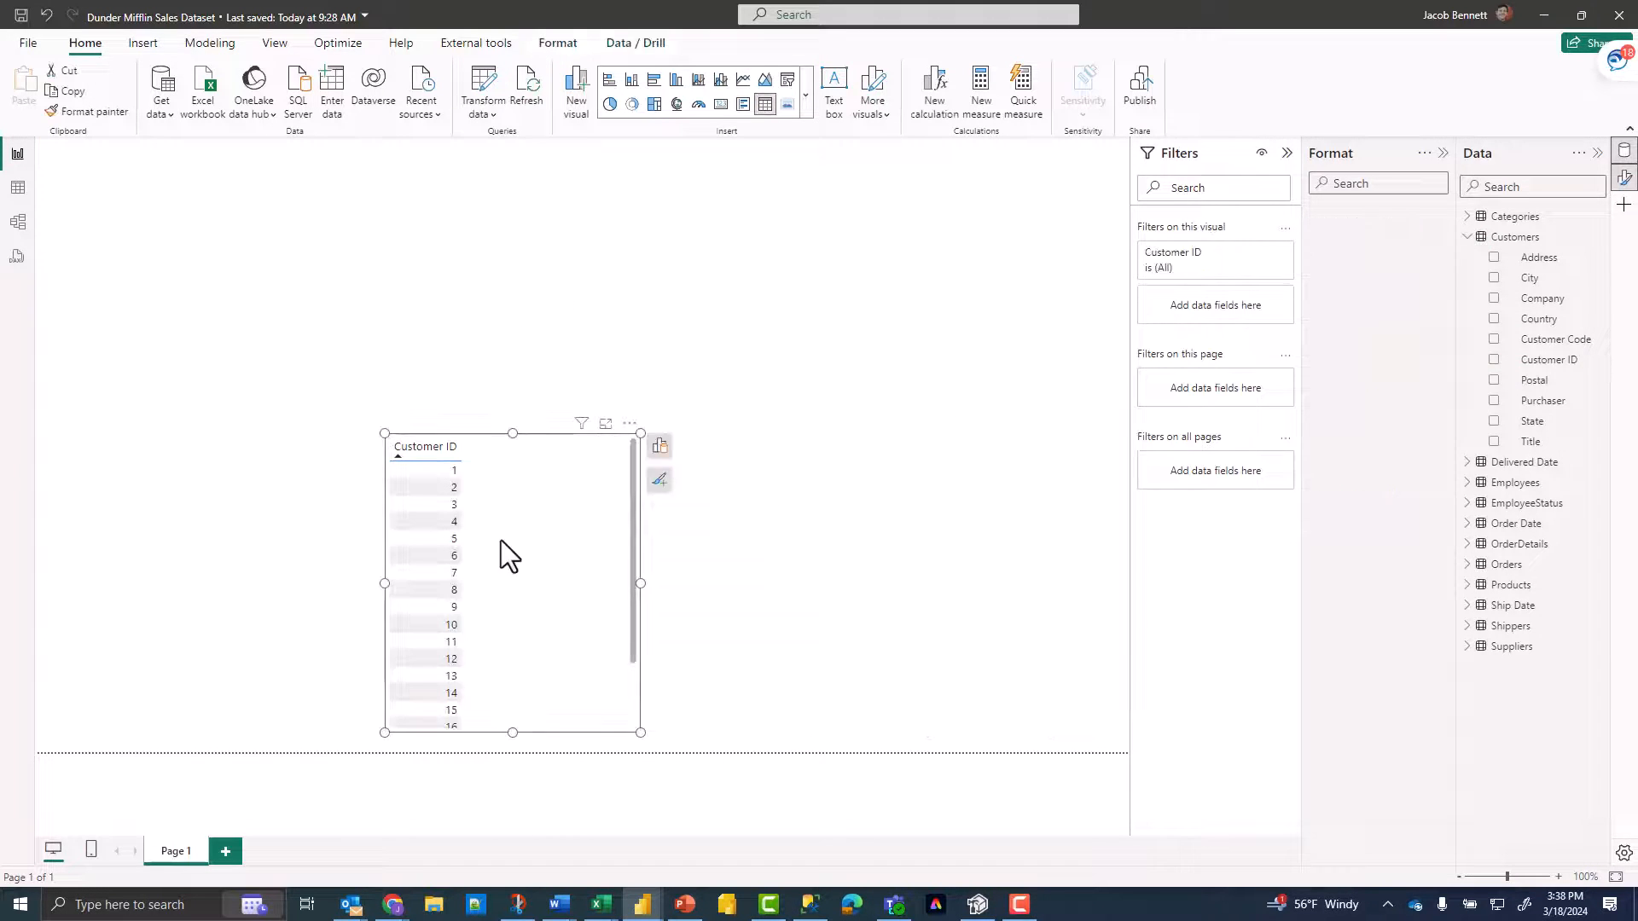
pyautogui.click(659, 445)
pyautogui.click(809, 576)
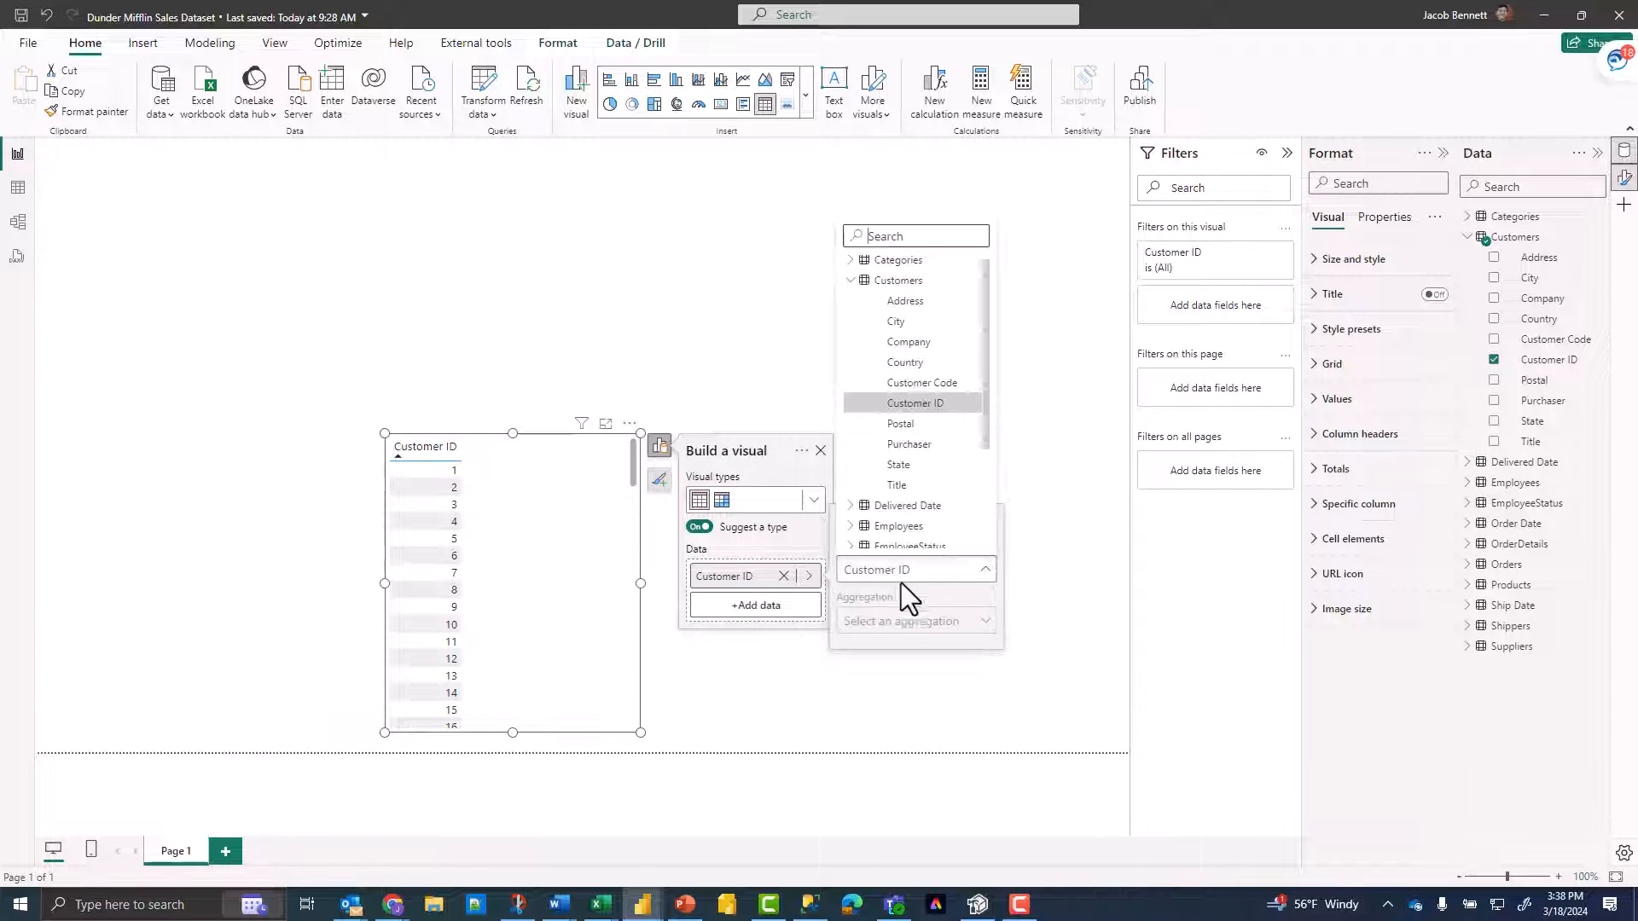
pyautogui.click(892, 620)
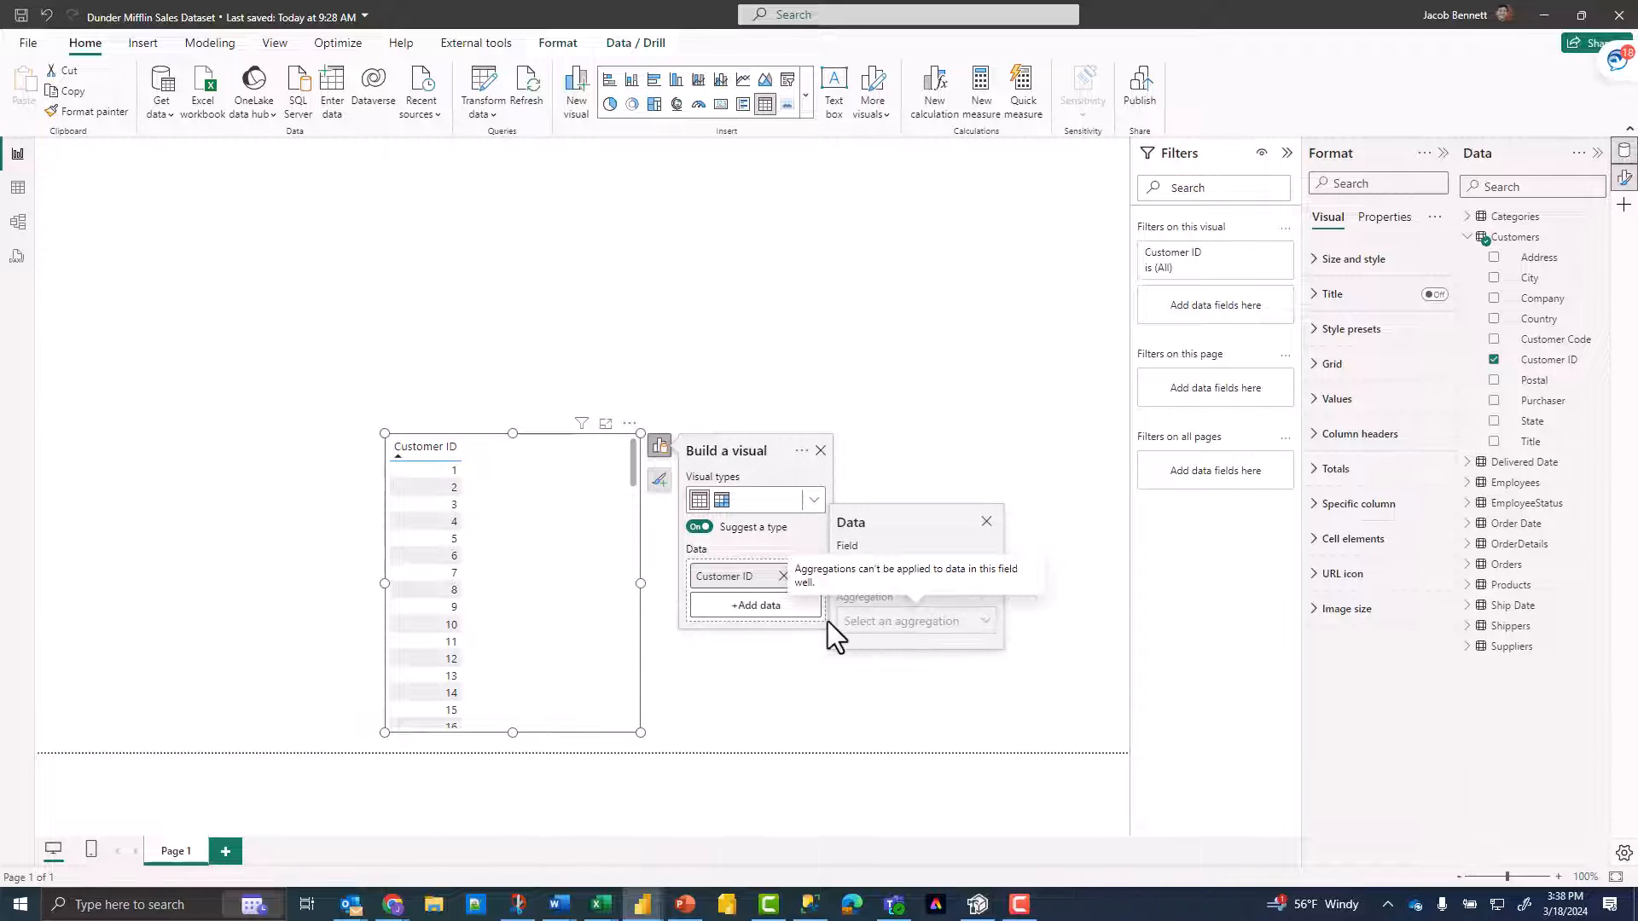
pyautogui.click(1064, 611)
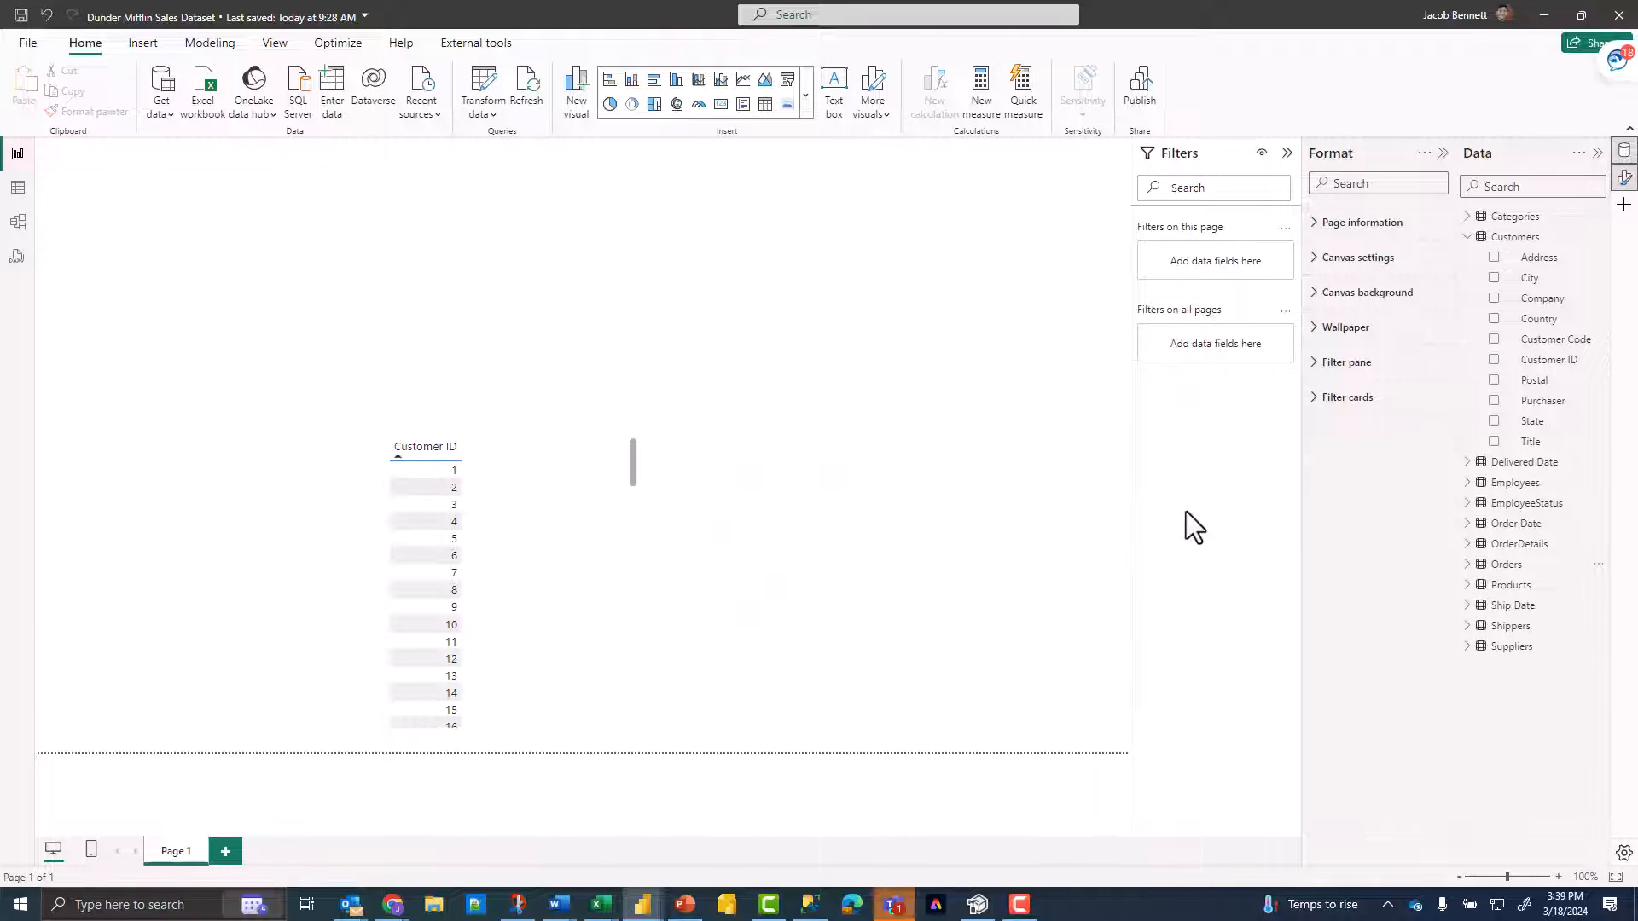
# Step: Add a table visual with Total Sales $ from the OrderDetails table and open the field's data options
pyautogui.click(1468, 545)
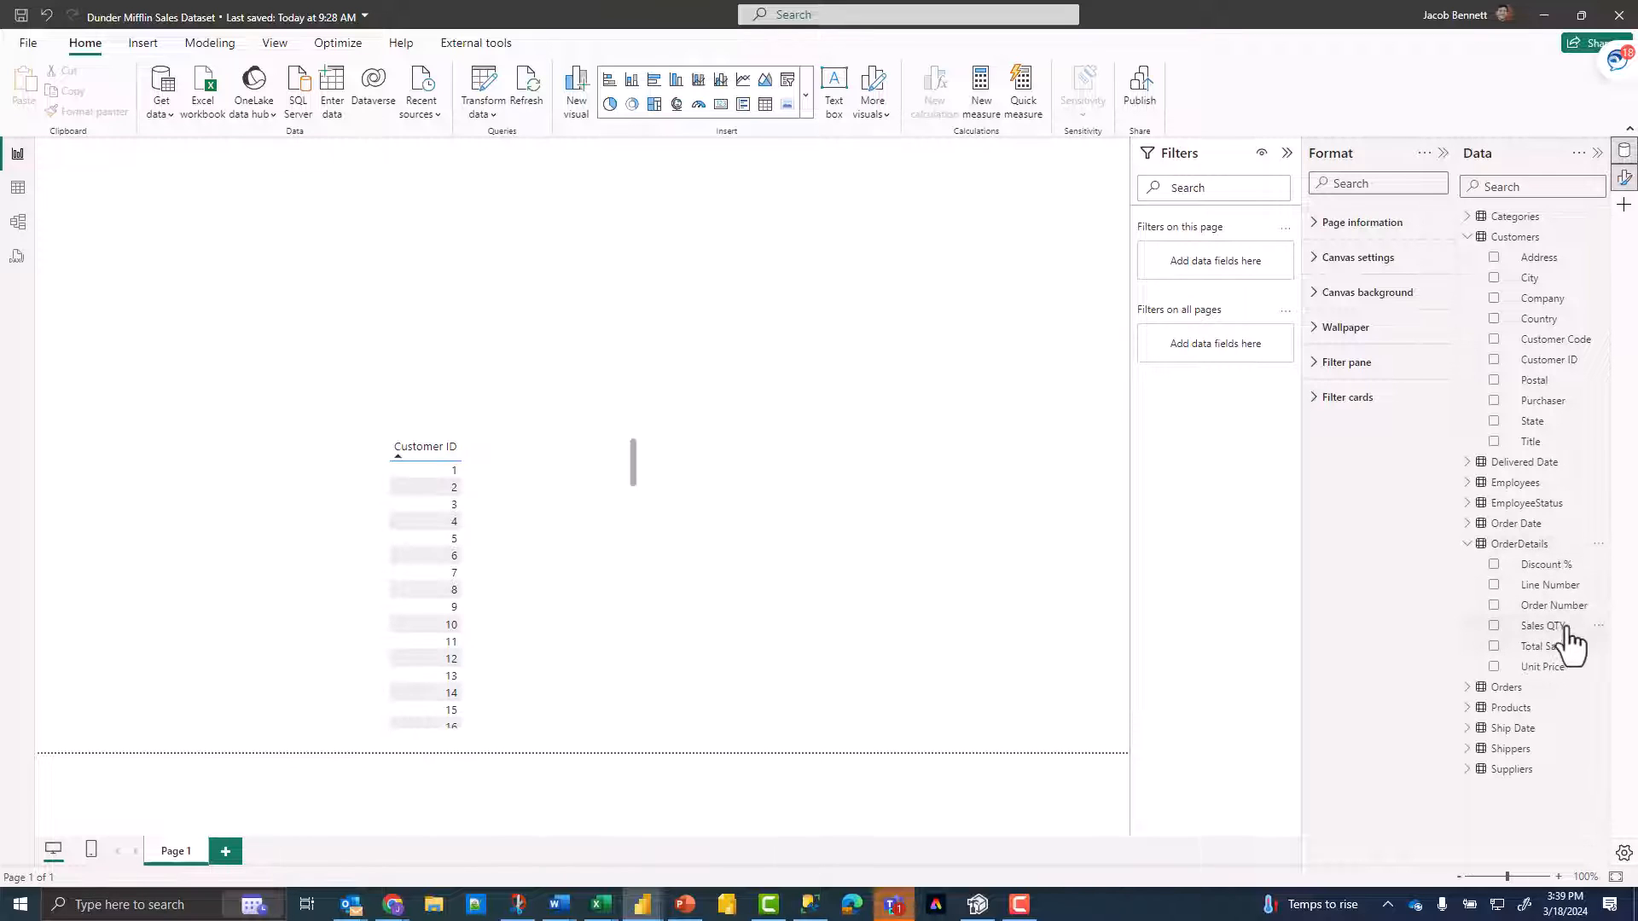
pyautogui.moveTo(1568, 649); pyautogui.dragTo(883, 396)
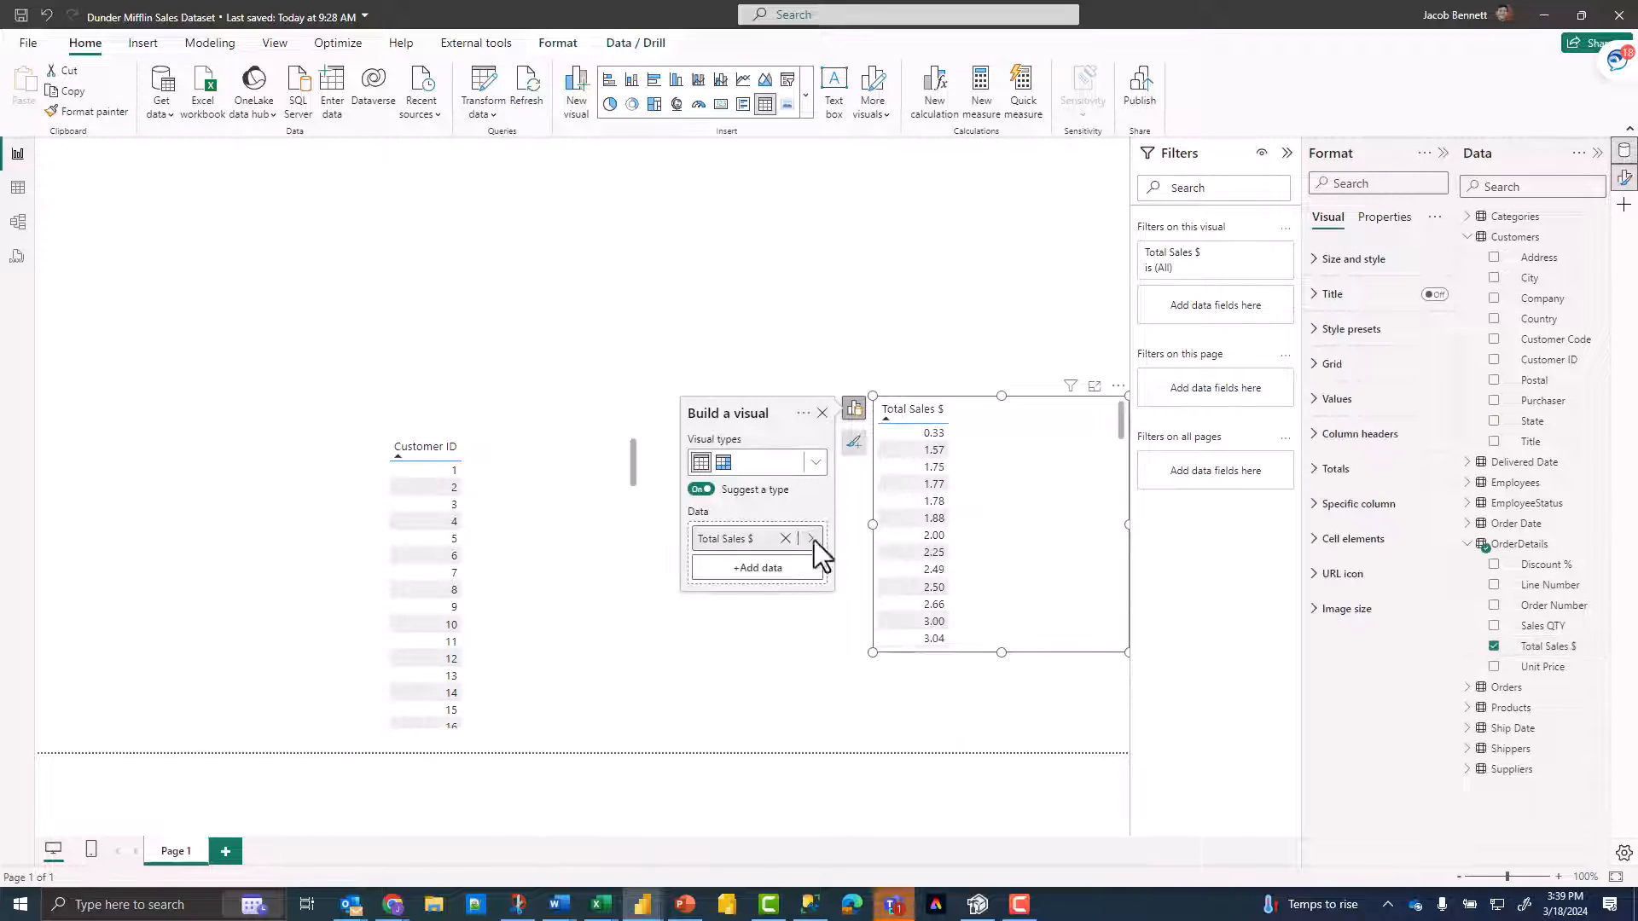
pyautogui.click(812, 538)
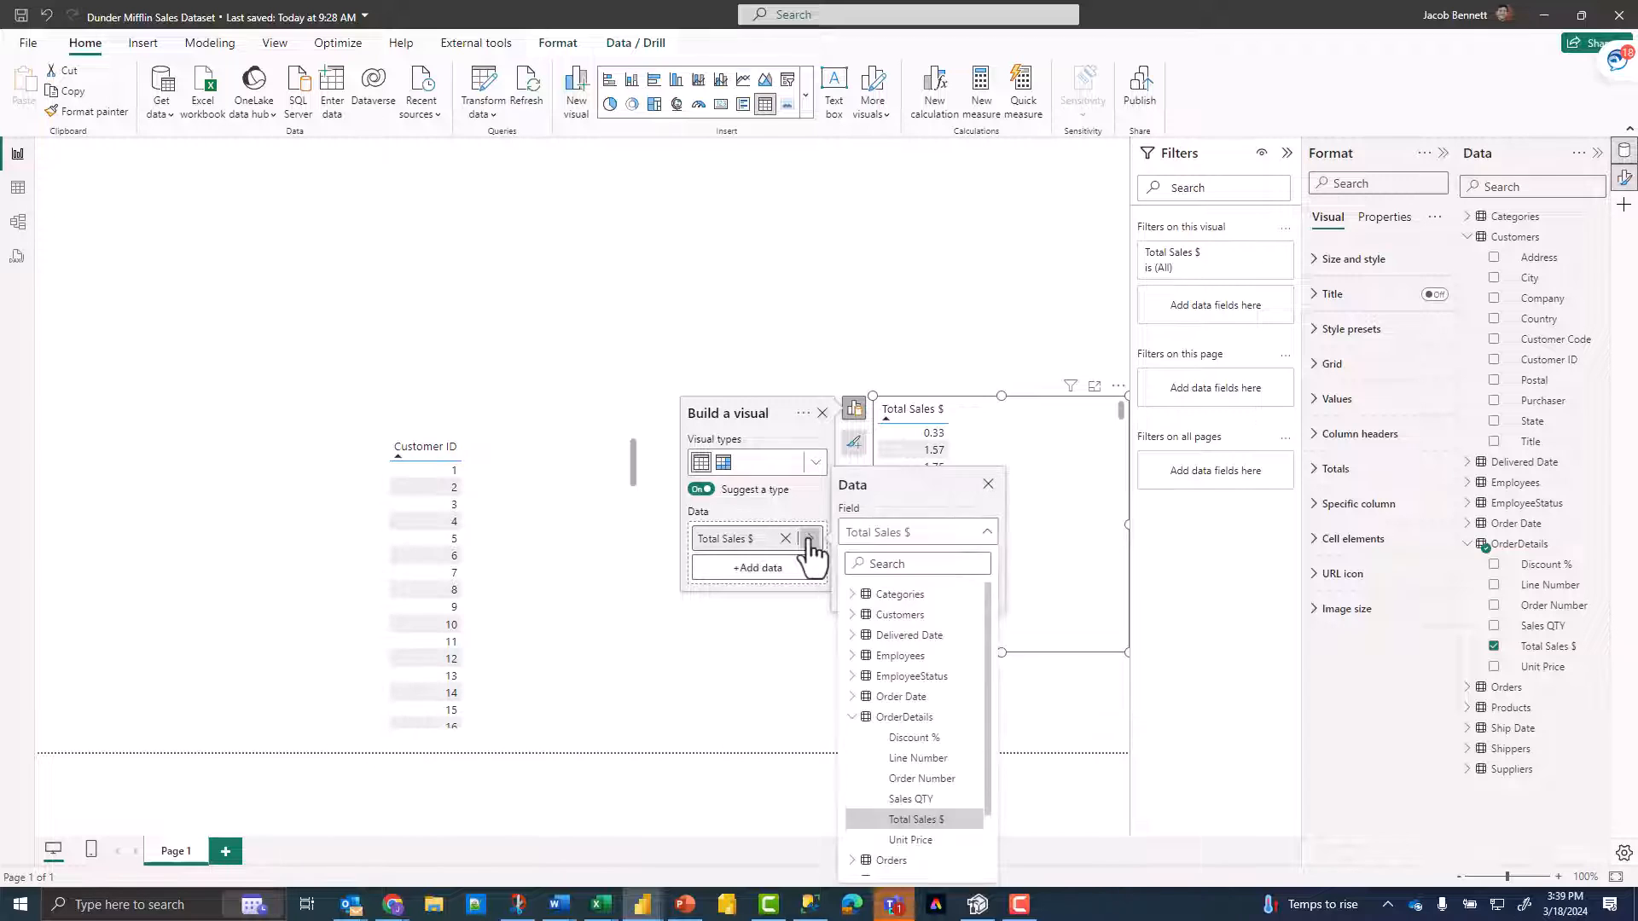
pyautogui.click(759, 536)
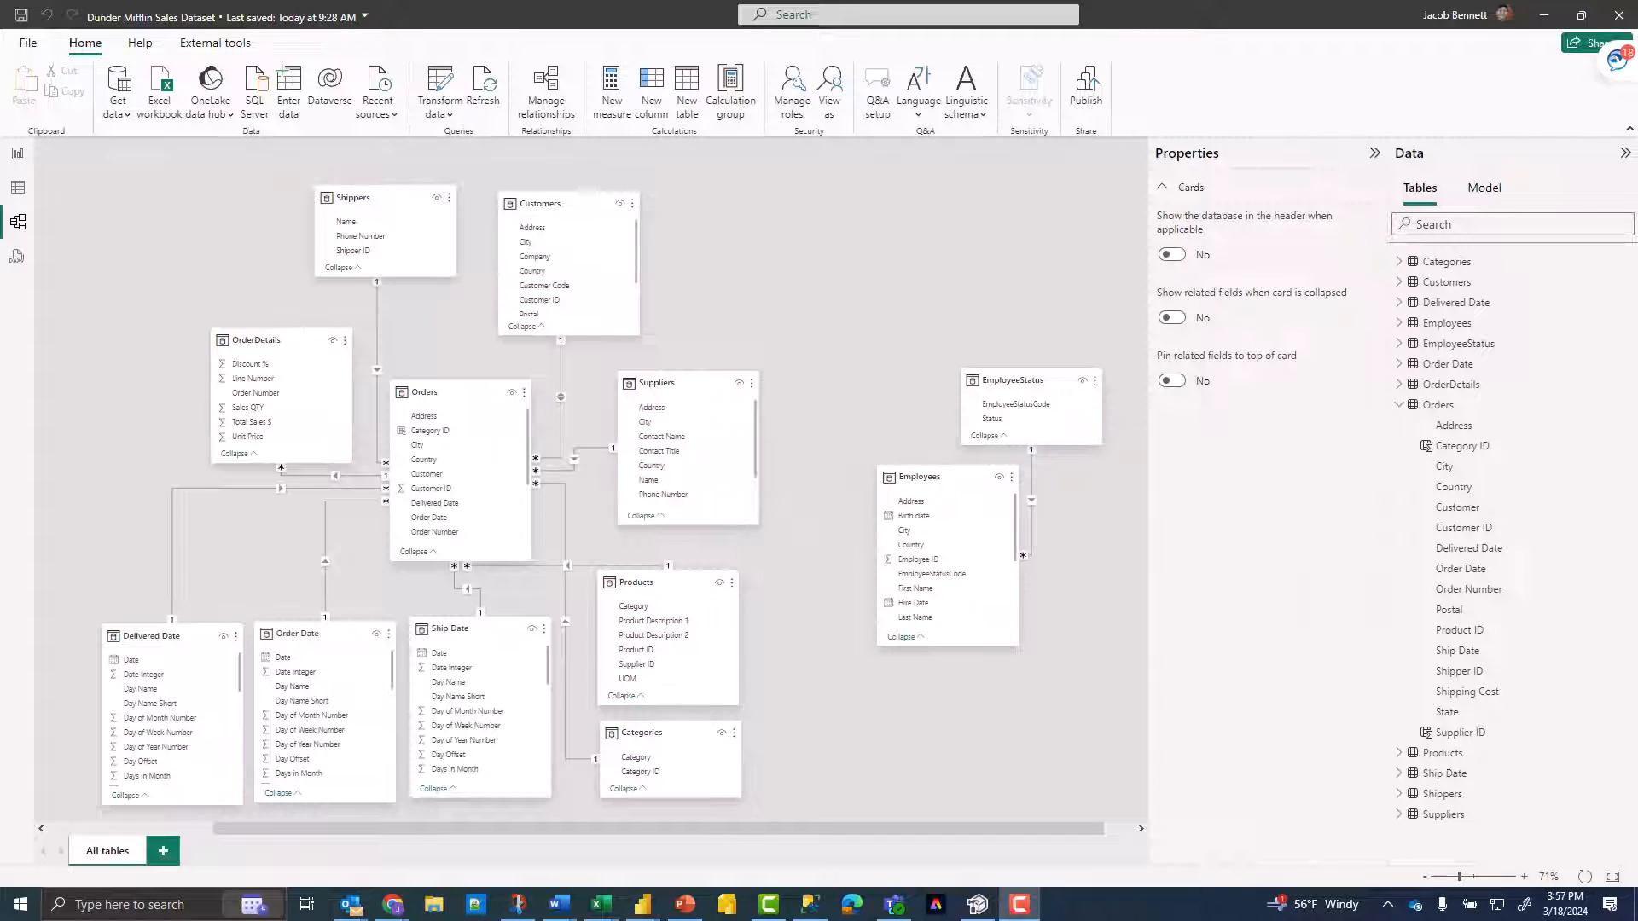
# Step: Add three new layouts to the model view and apply Auto layout to Layout 1
pyautogui.click(160, 853)
pyautogui.click(233, 857)
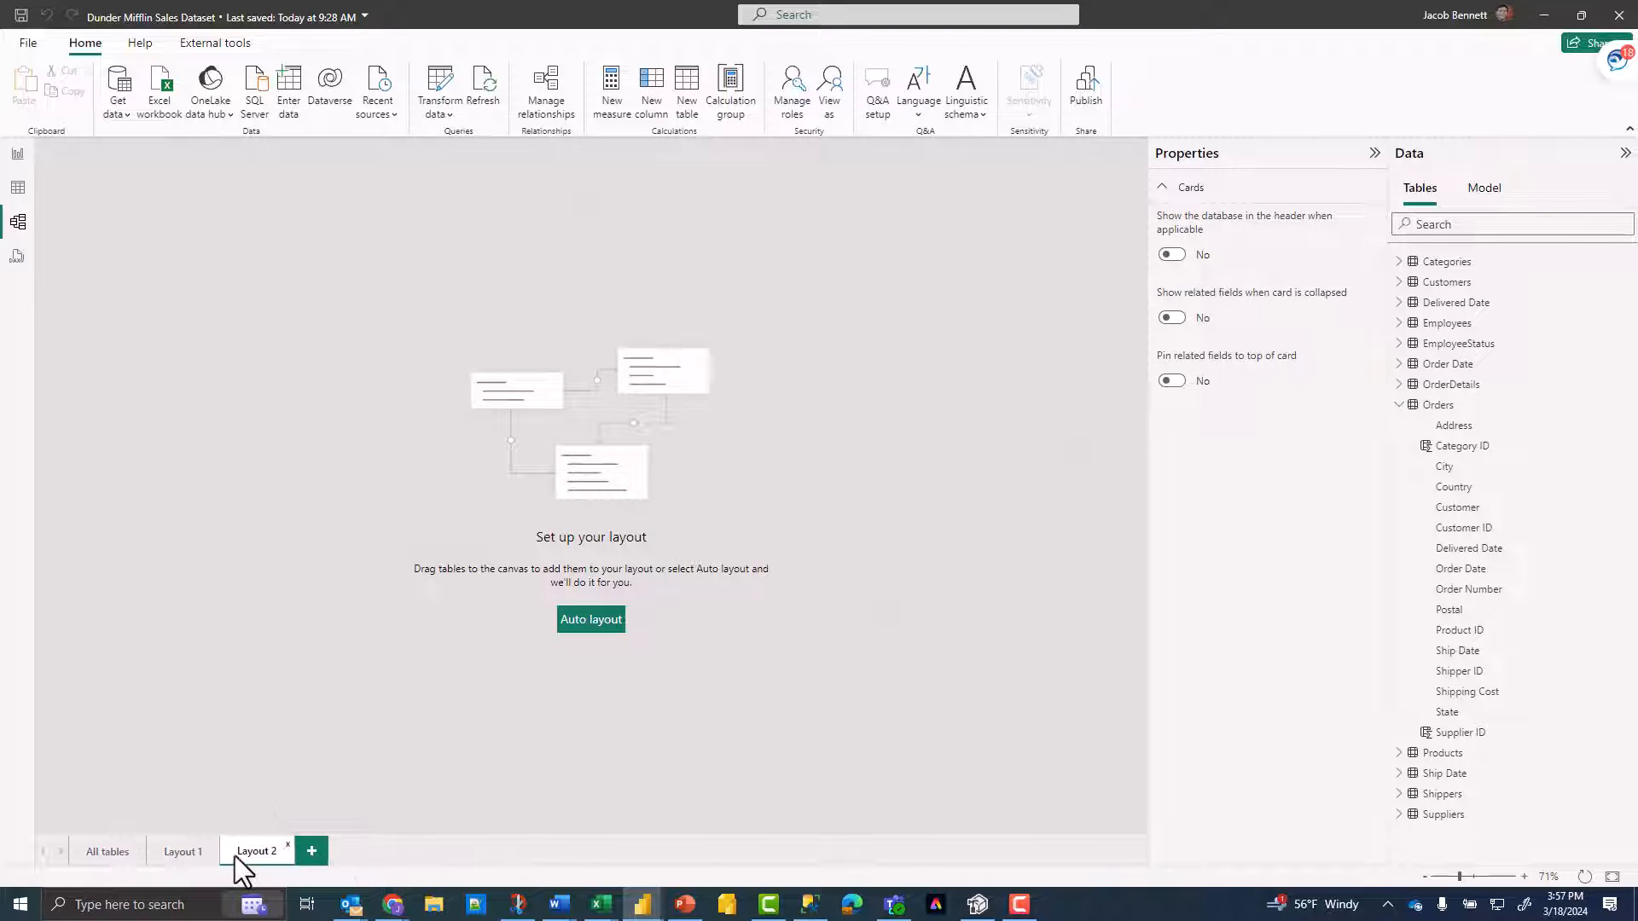
pyautogui.click(314, 859)
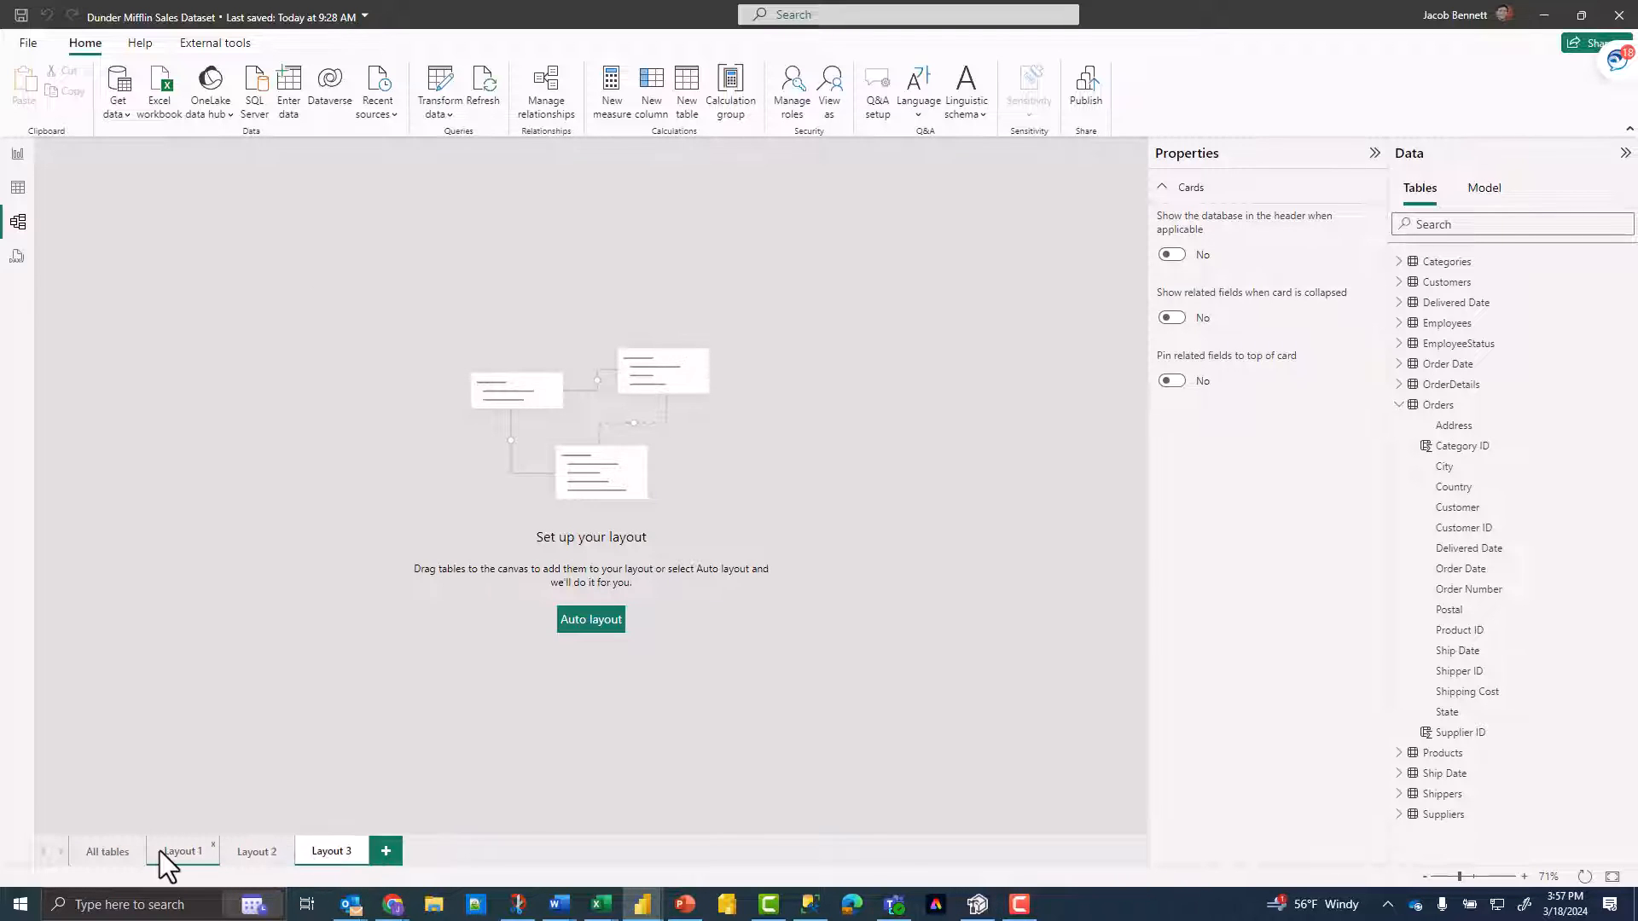
pyautogui.click(160, 851)
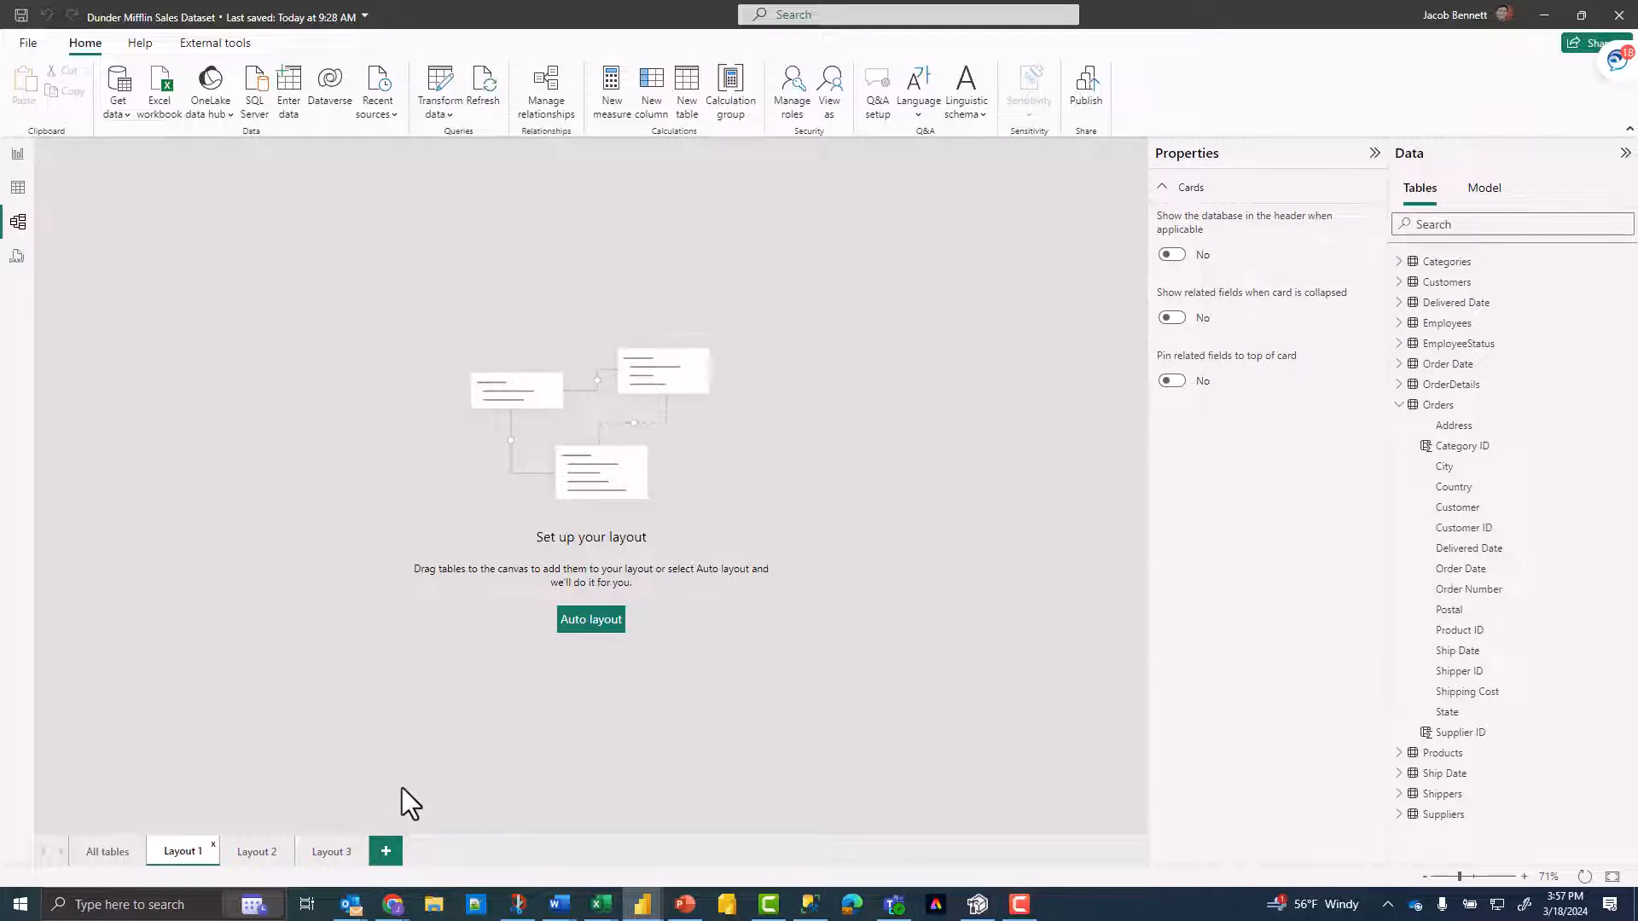
pyautogui.click(590, 620)
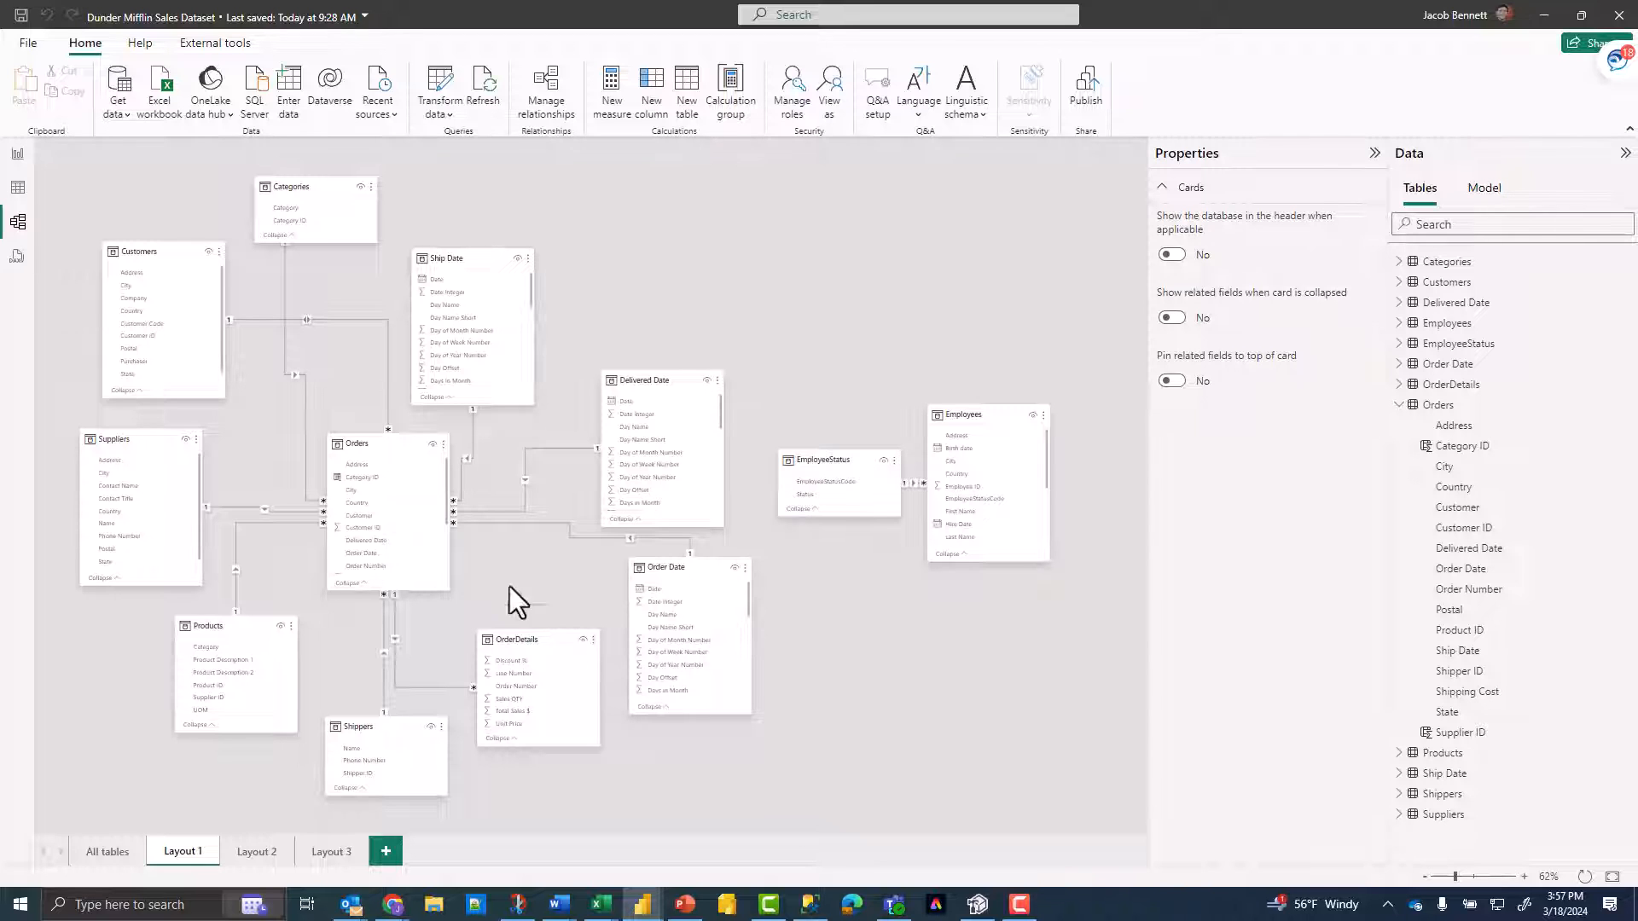
# Step: Place the Orders and Customers tables side by side on Layout 2
pyautogui.click(249, 853)
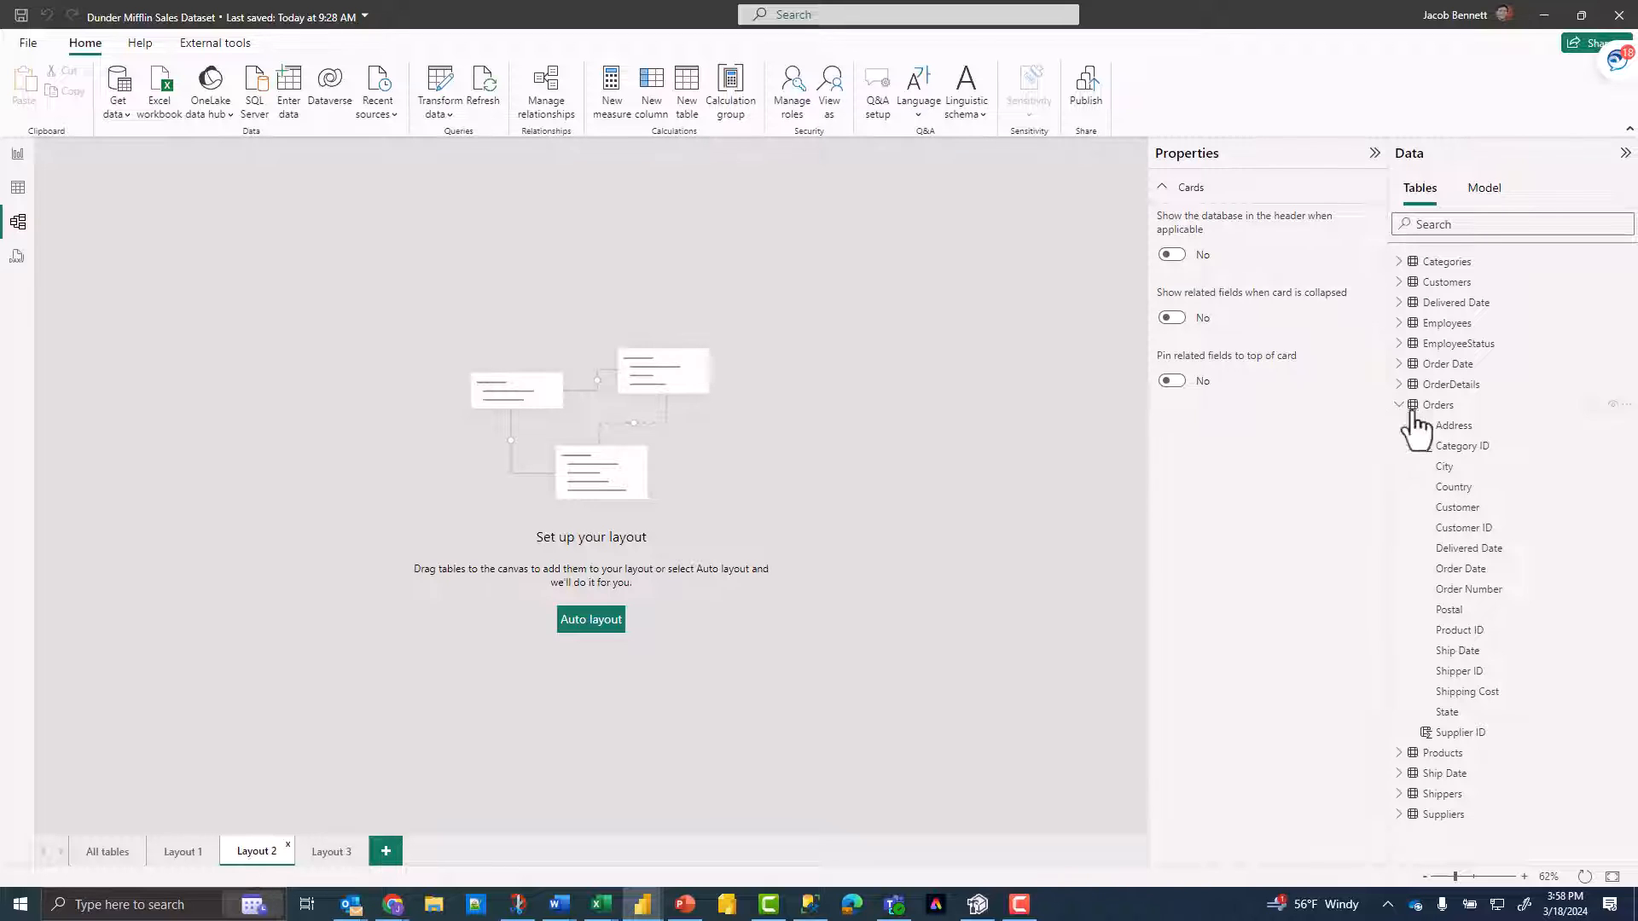
pyautogui.moveTo(1438, 404); pyautogui.dragTo(483, 422)
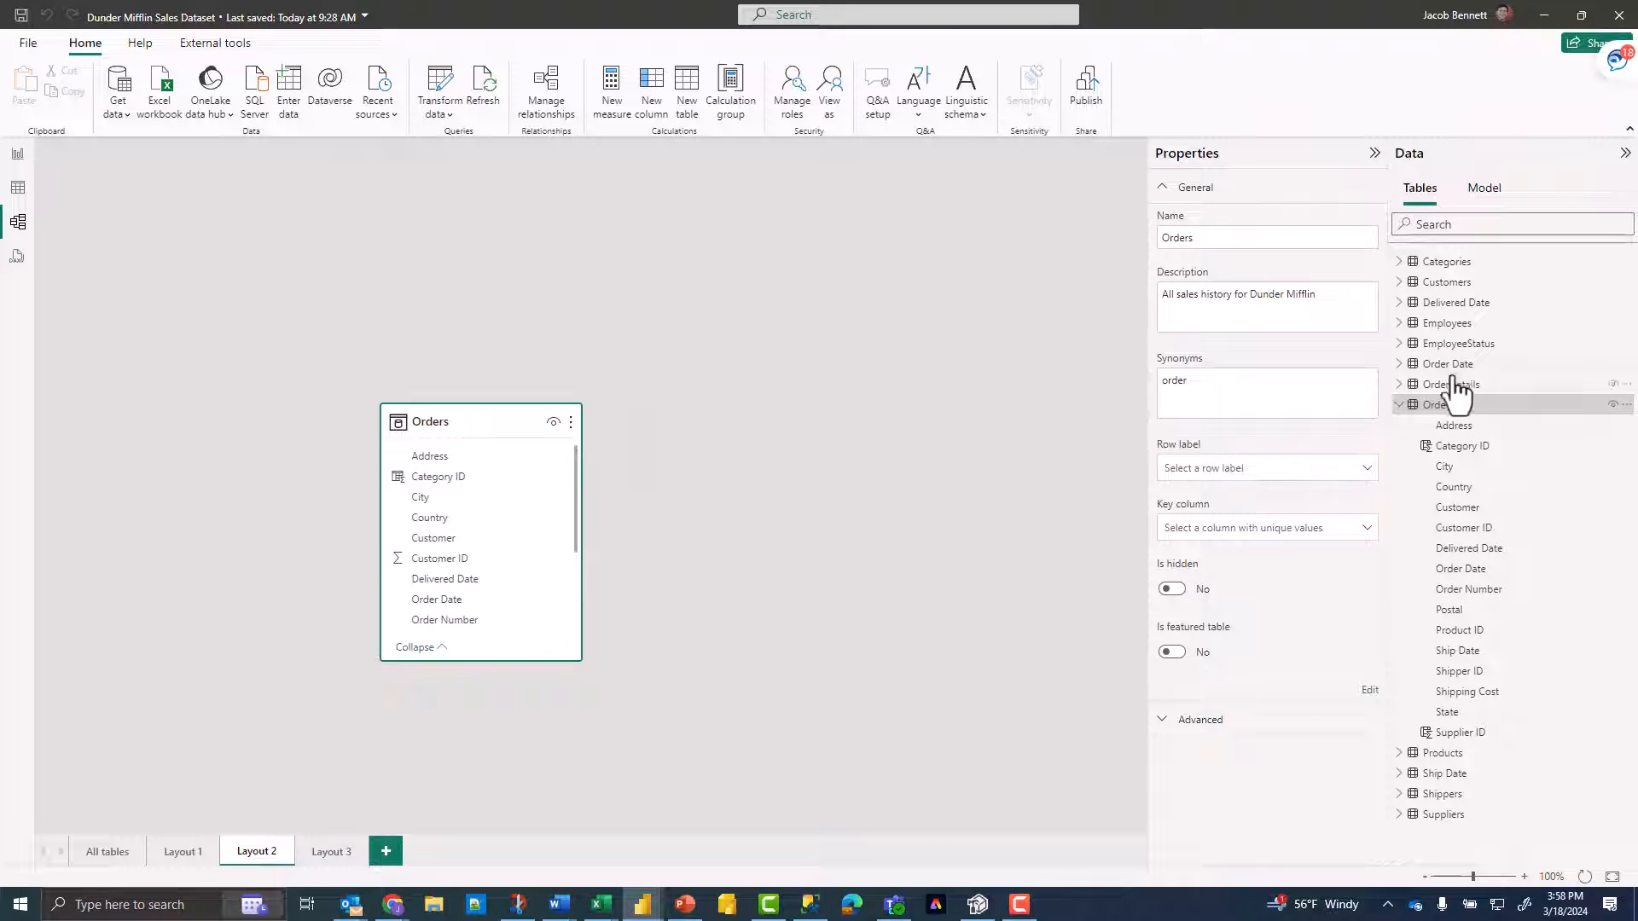
pyautogui.moveTo(1499, 284); pyautogui.dragTo(811, 463)
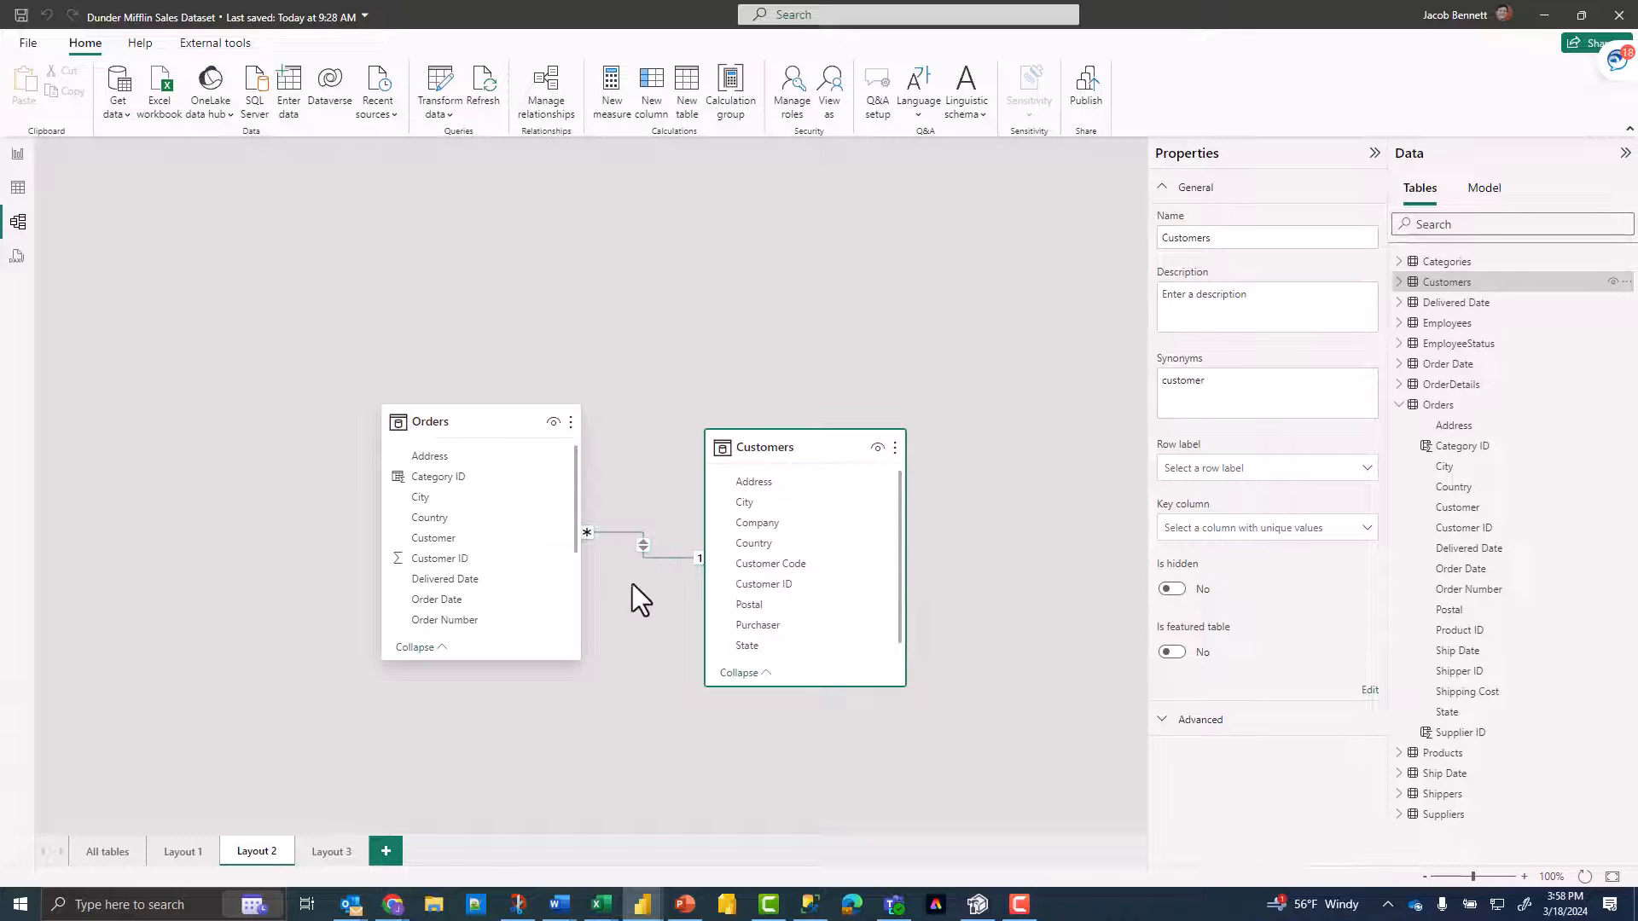
# Step: Inspect the Orders–Customers relationship in the All tables layout, and delete that relationship from Layout 2
pyautogui.click(90, 848)
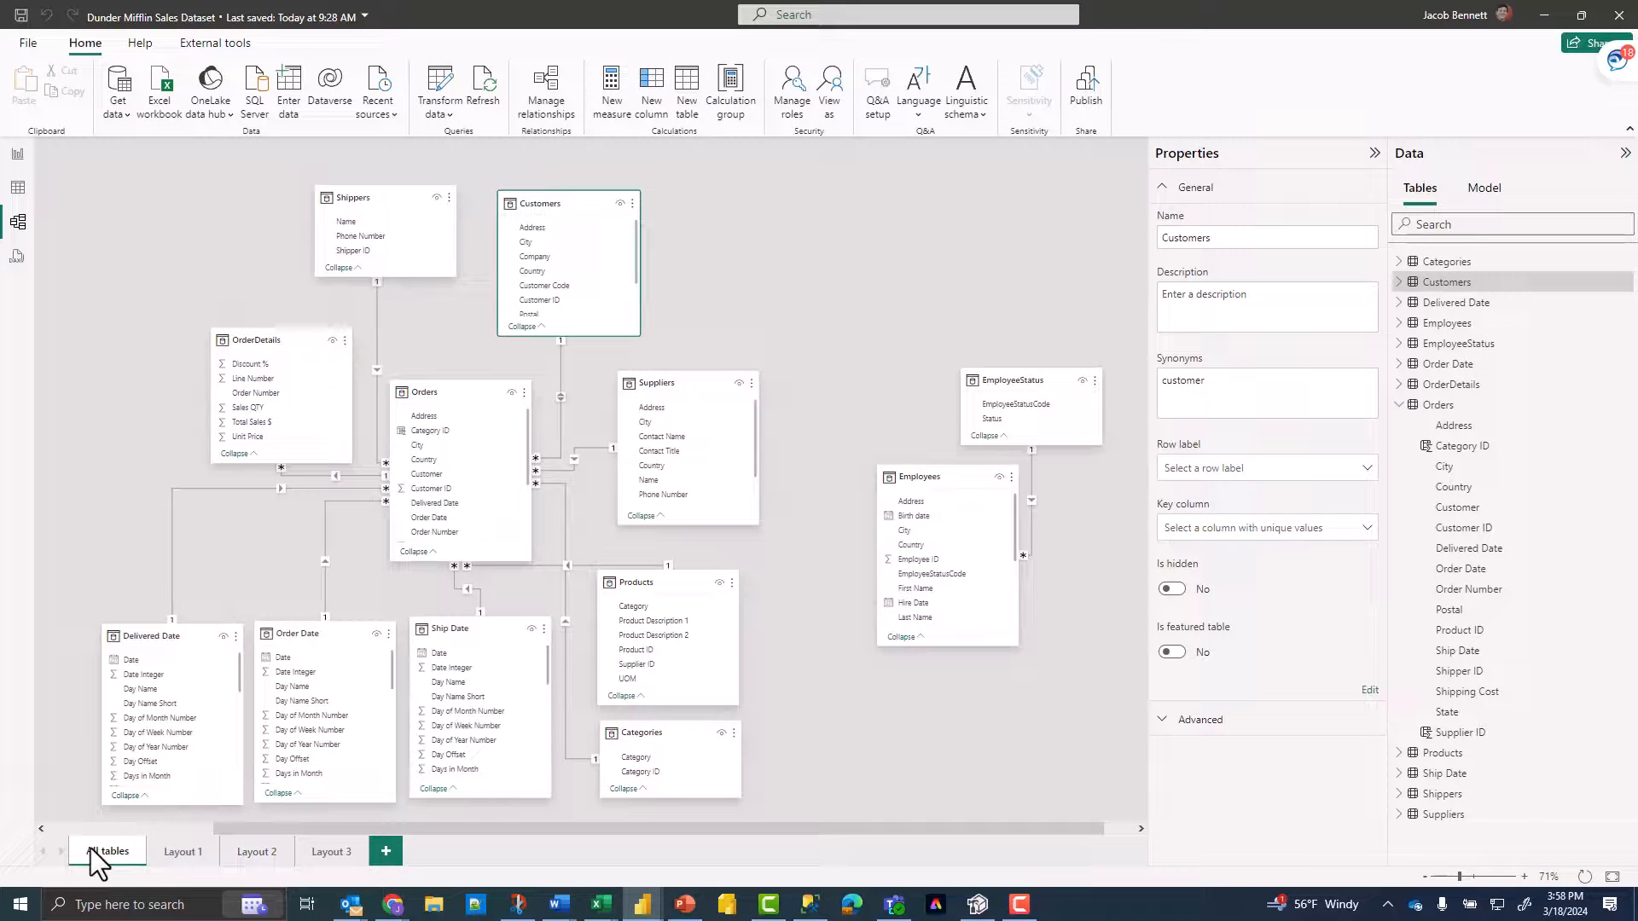
pyautogui.click(561, 420)
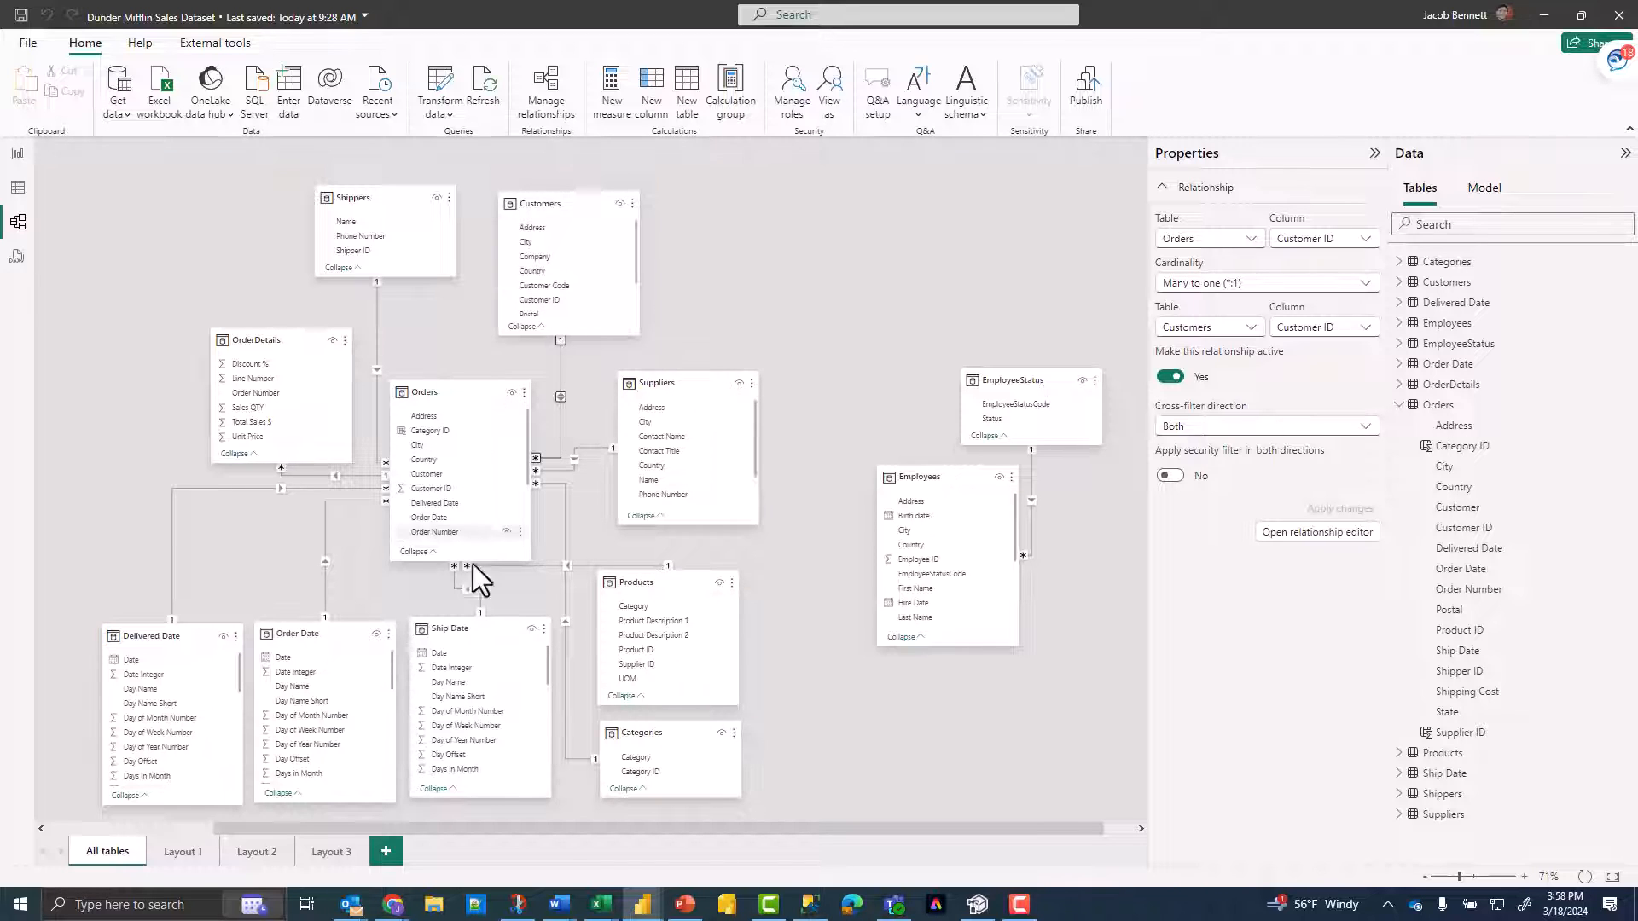
pyautogui.click(268, 857)
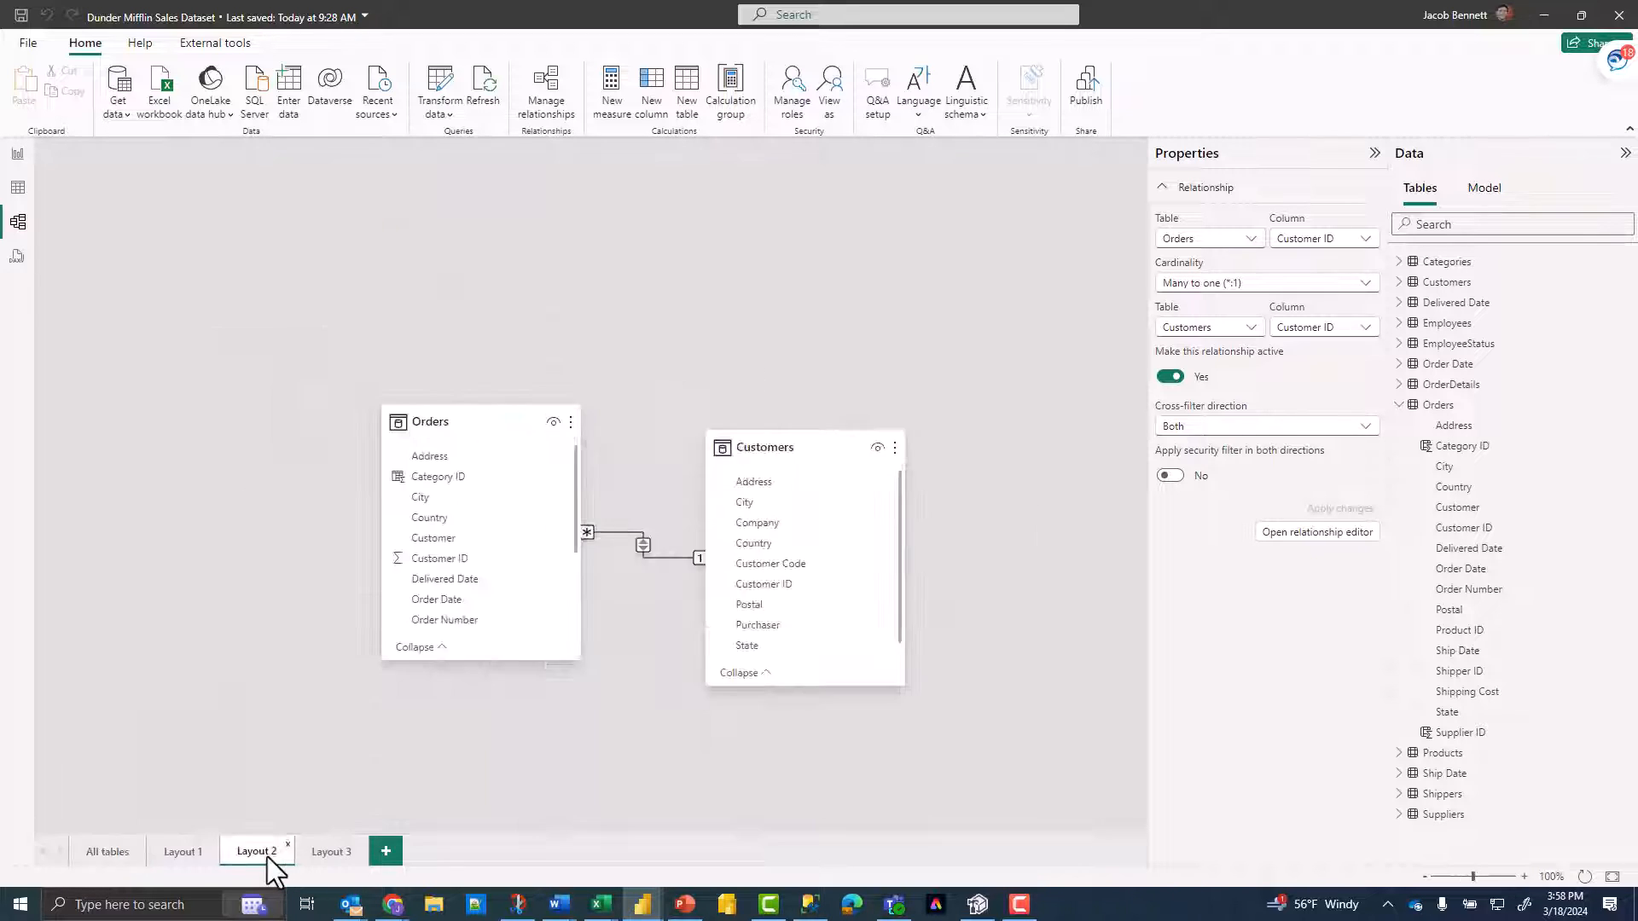
pyautogui.rightClick(628, 532)
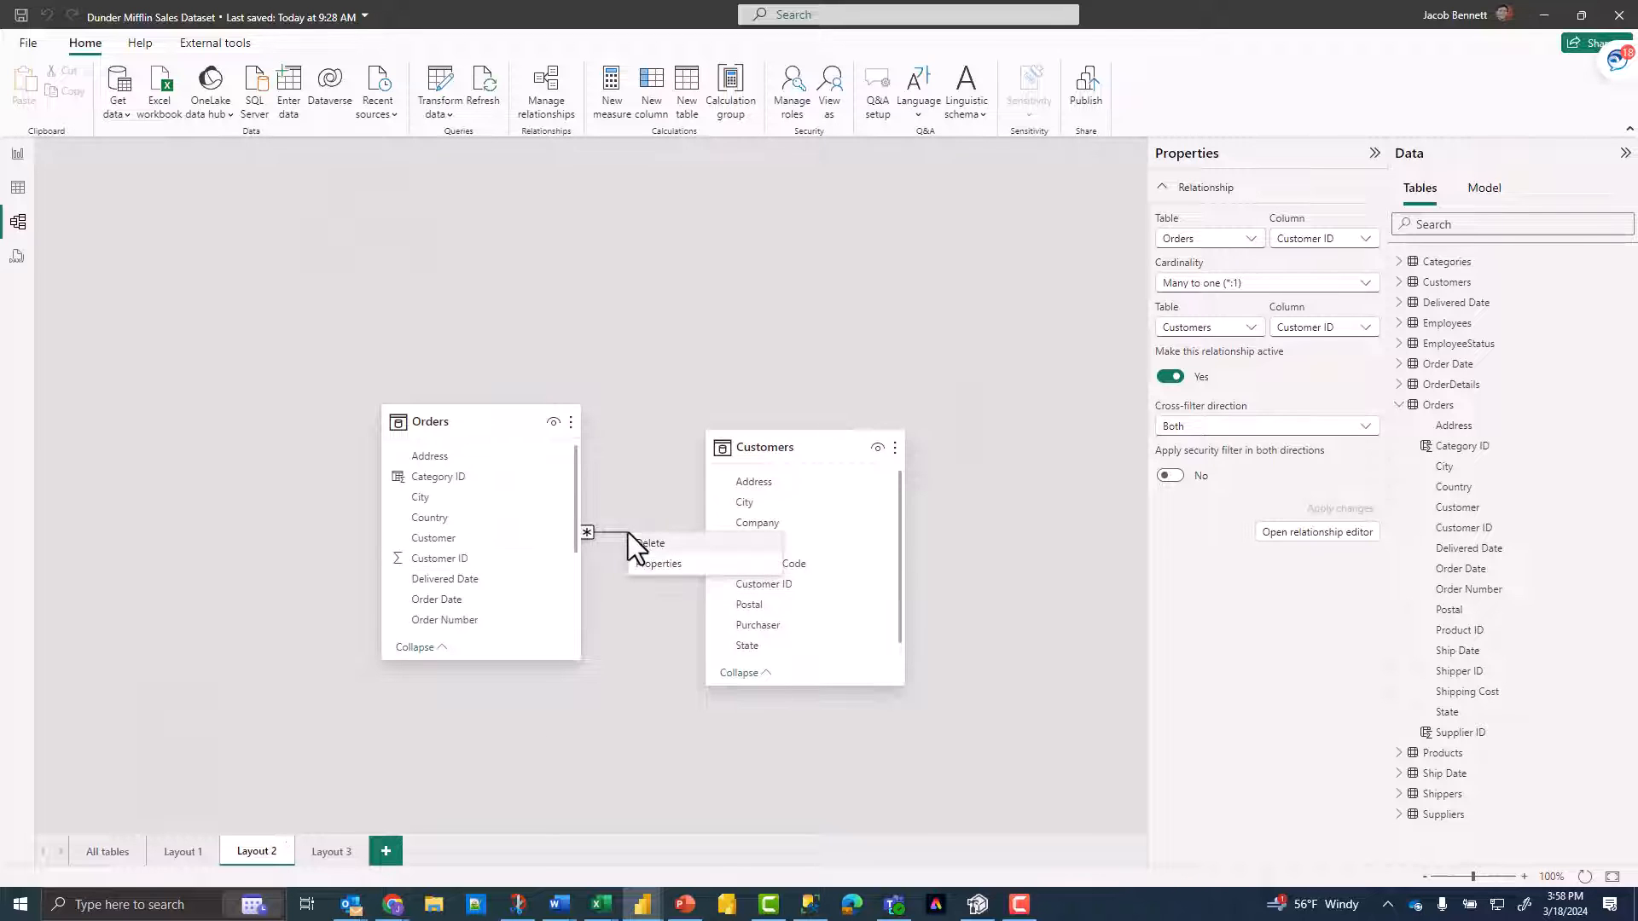
pyautogui.click(650, 544)
pyautogui.click(911, 486)
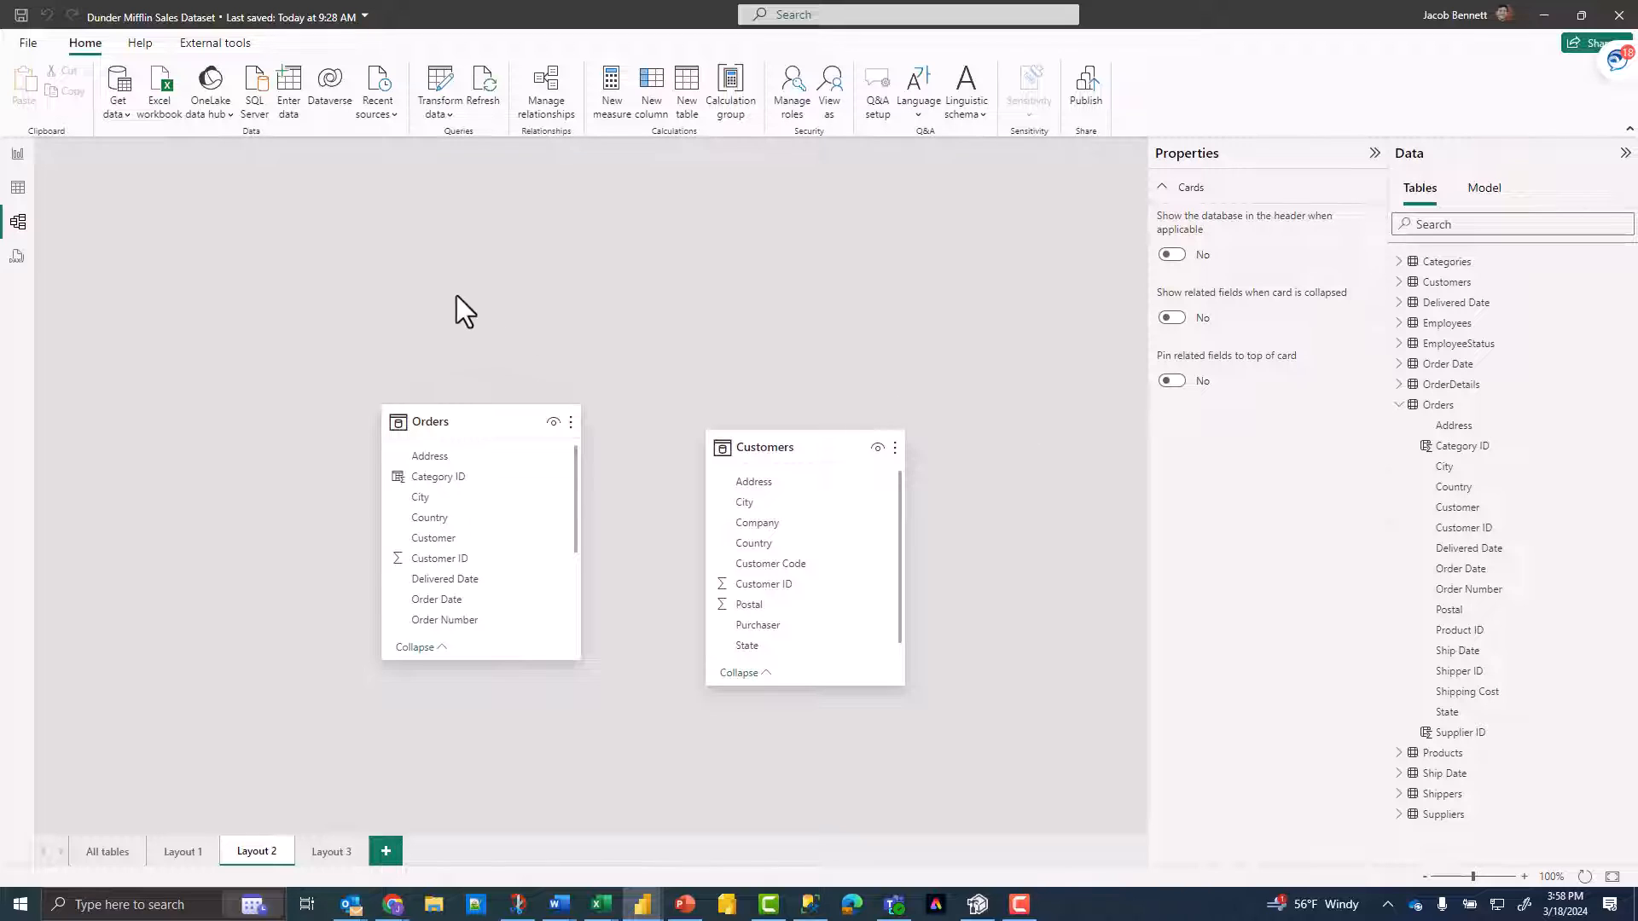
# Step: In the All tables layout, relate Customer ID in Orders to Customer ID in Customers, and check the relationship in Layout 2
pyautogui.click(105, 852)
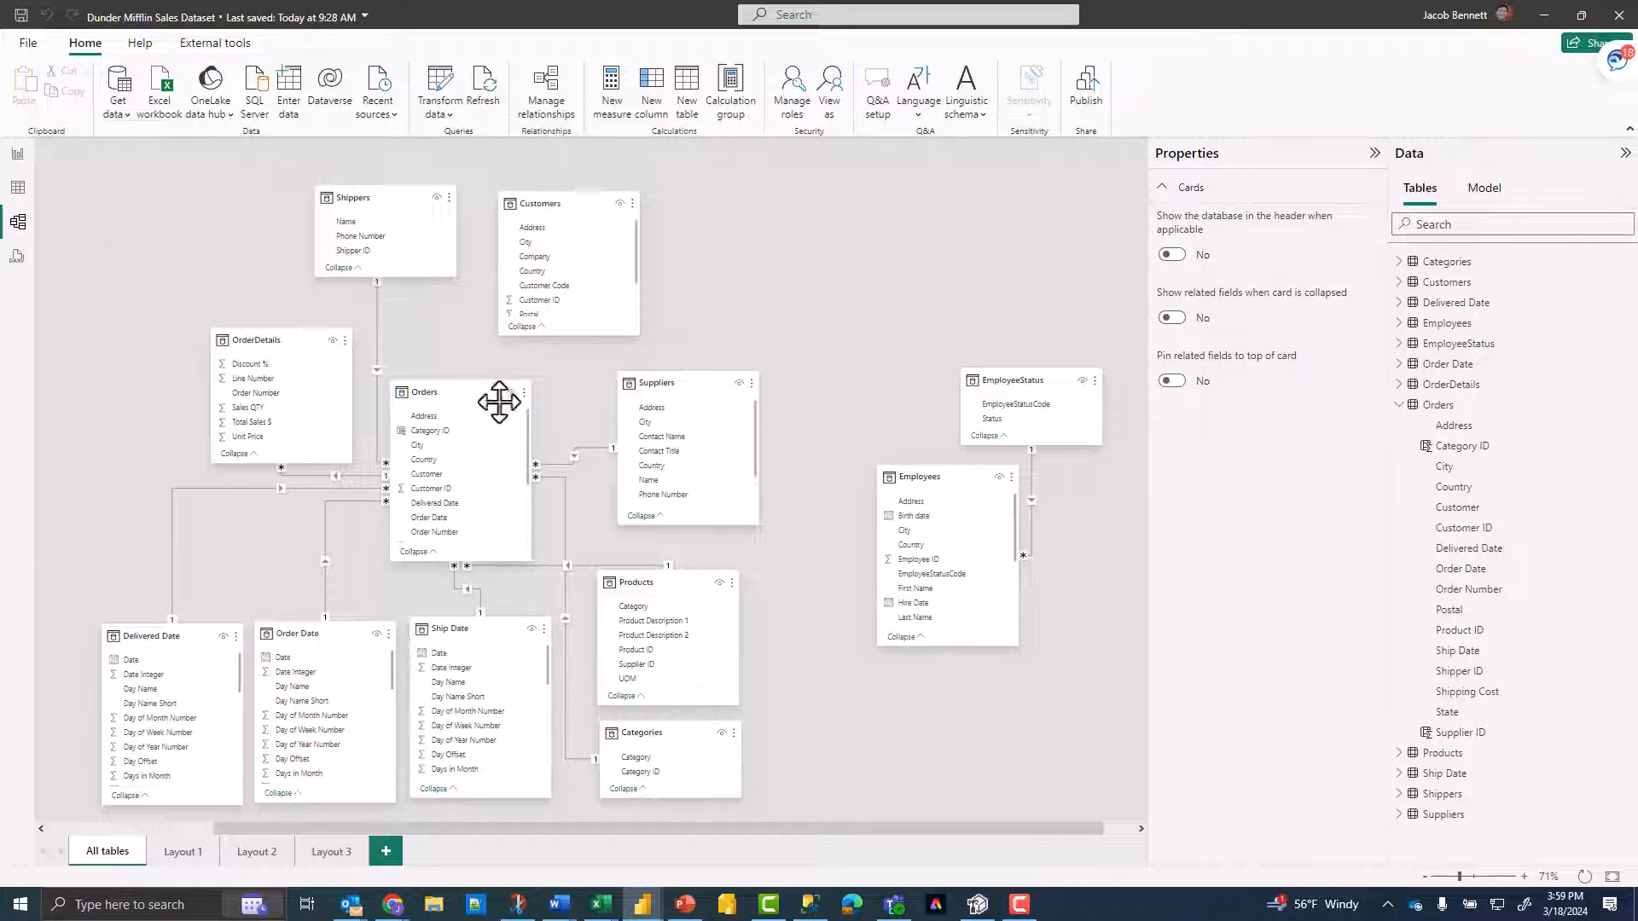
pyautogui.moveTo(446, 488); pyautogui.dragTo(597, 285)
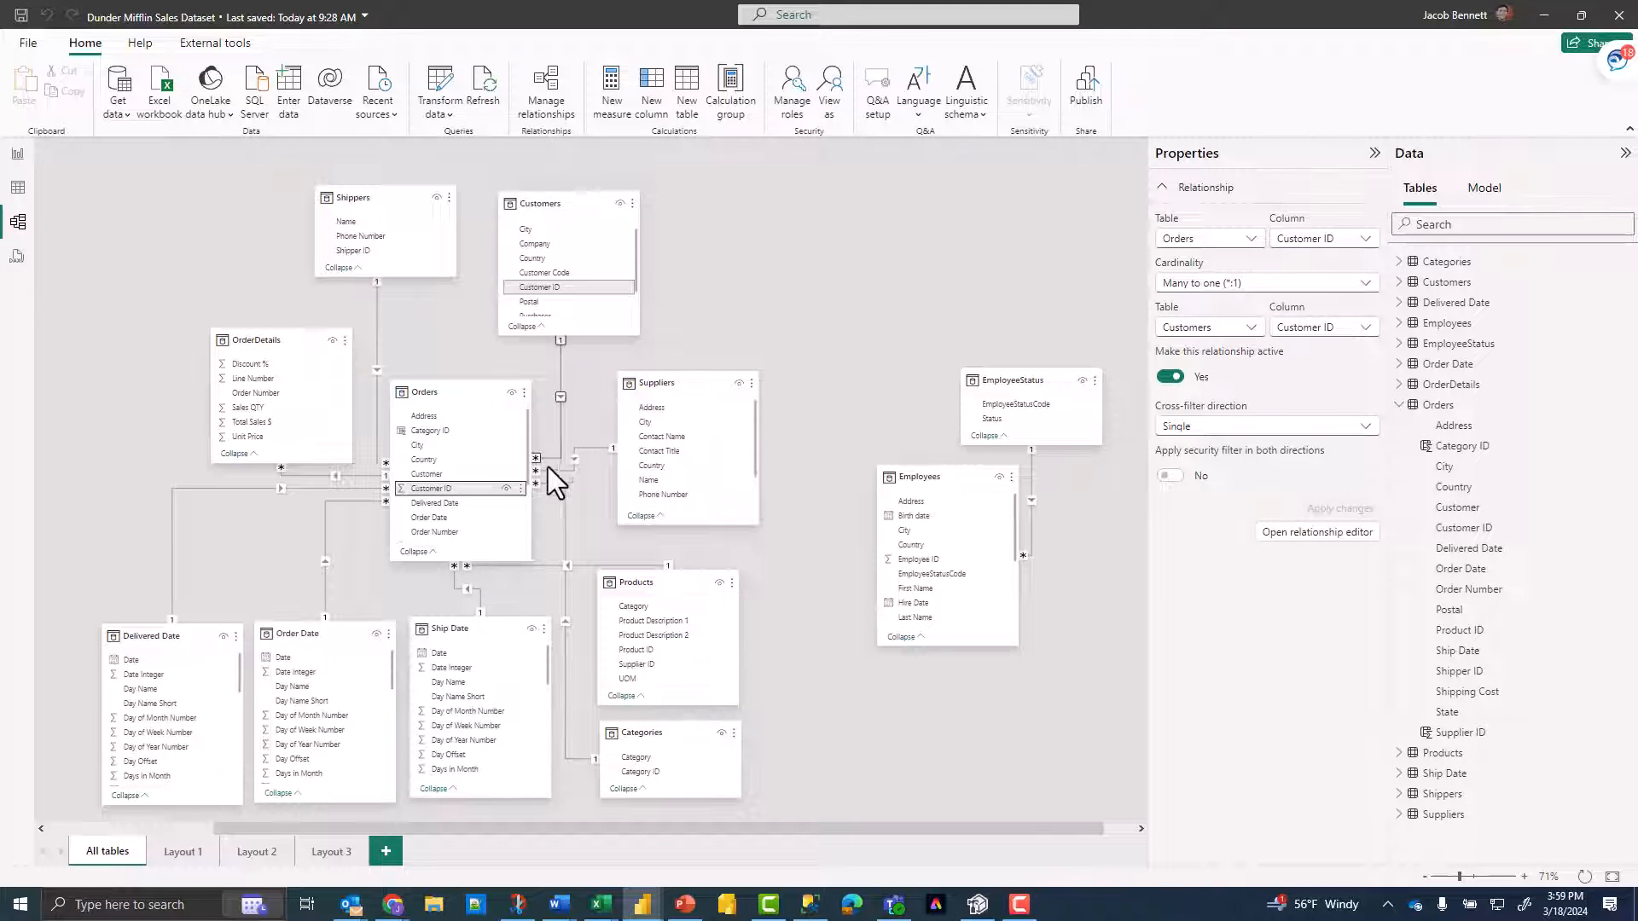
pyautogui.click(261, 855)
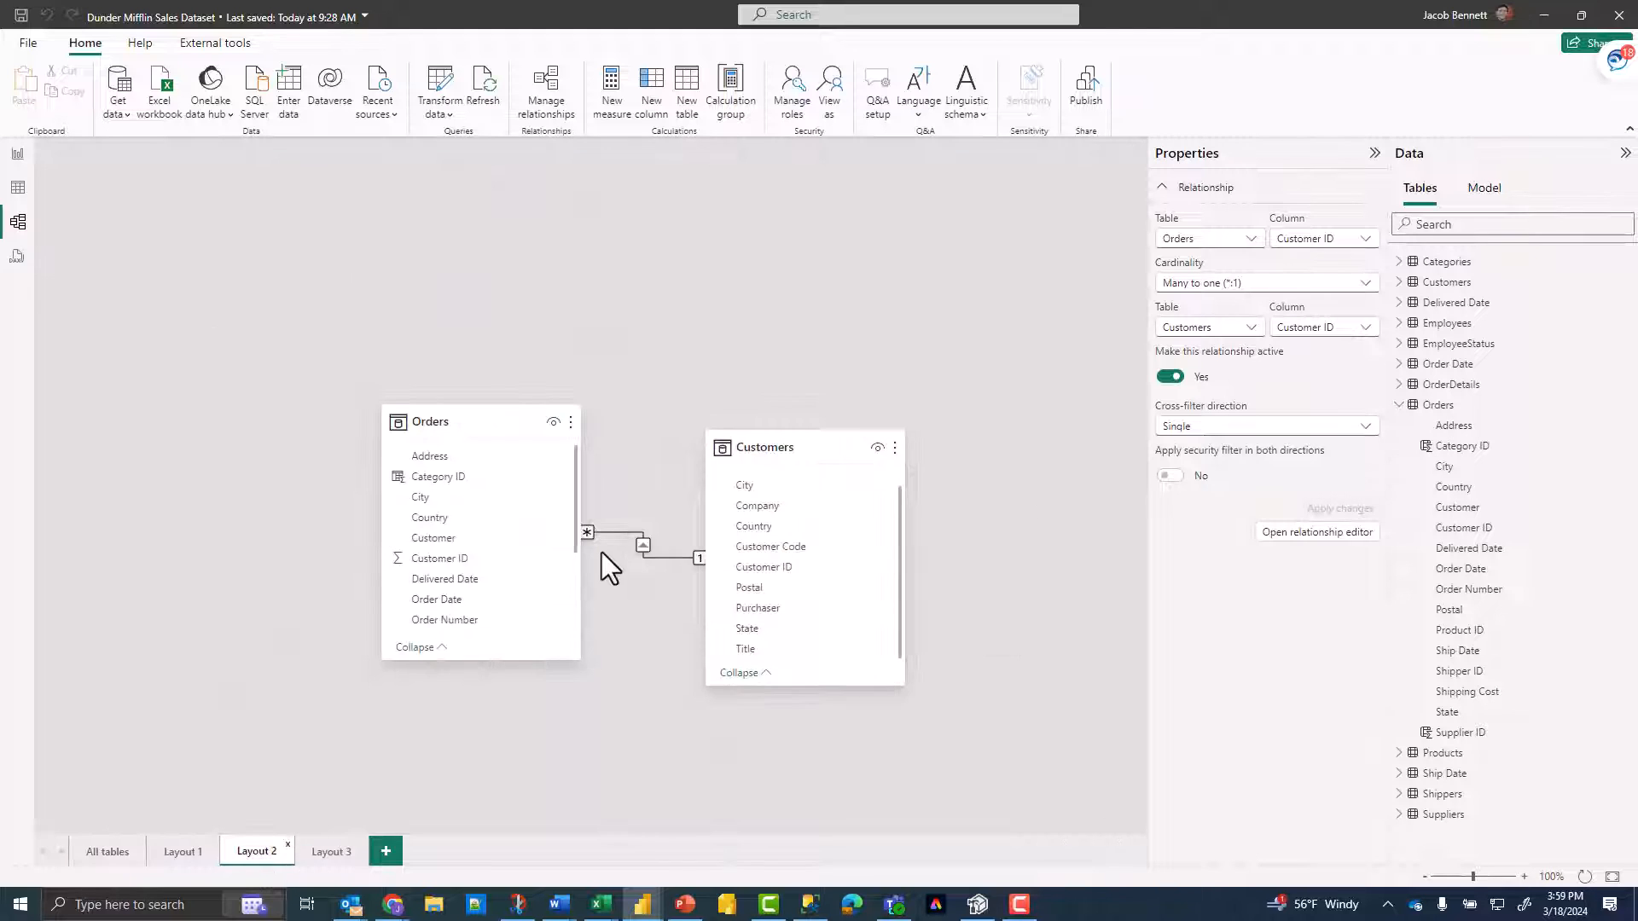